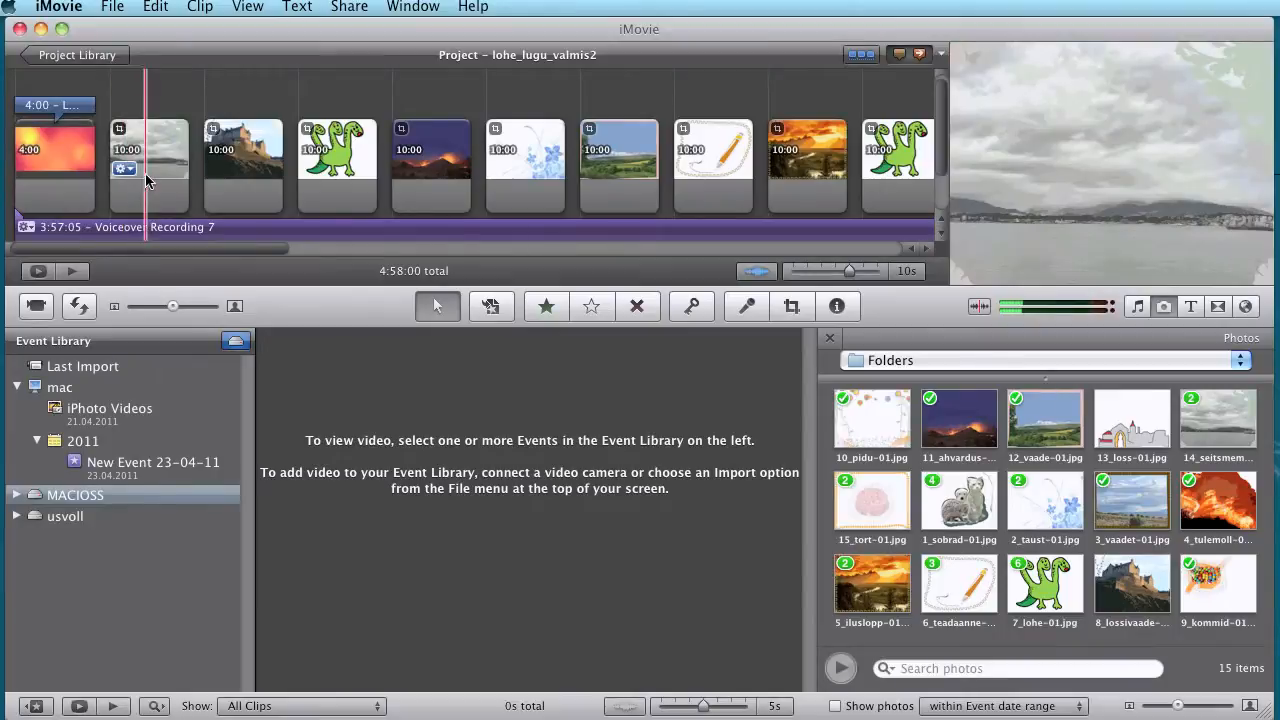
click(243, 172)
click(345, 172)
click(430, 170)
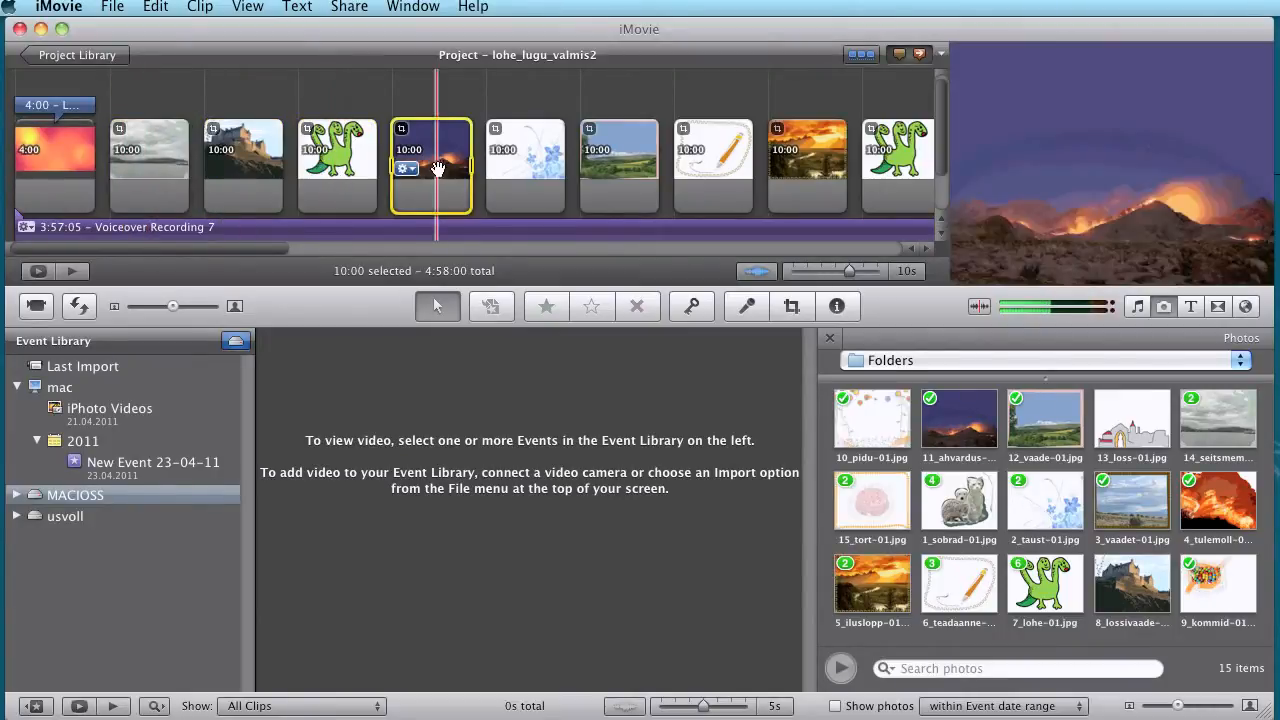
click(70, 162)
click(124, 168)
click(125, 166)
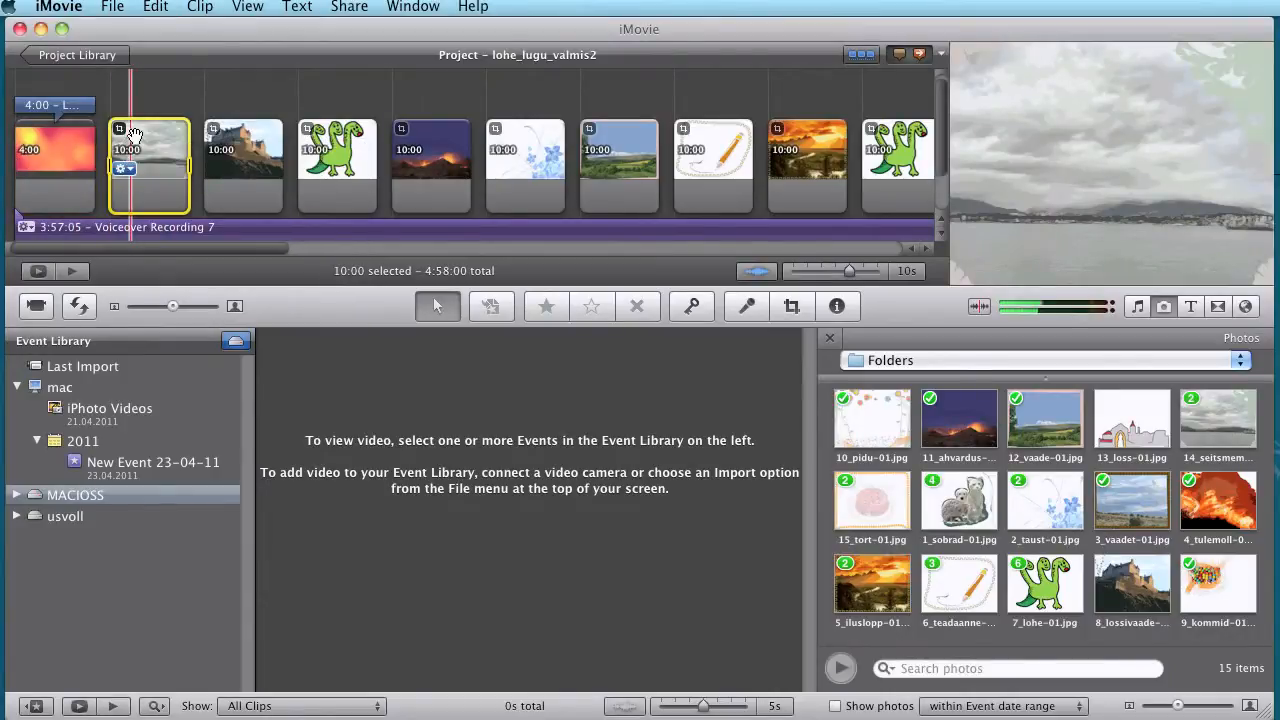
click(133, 105)
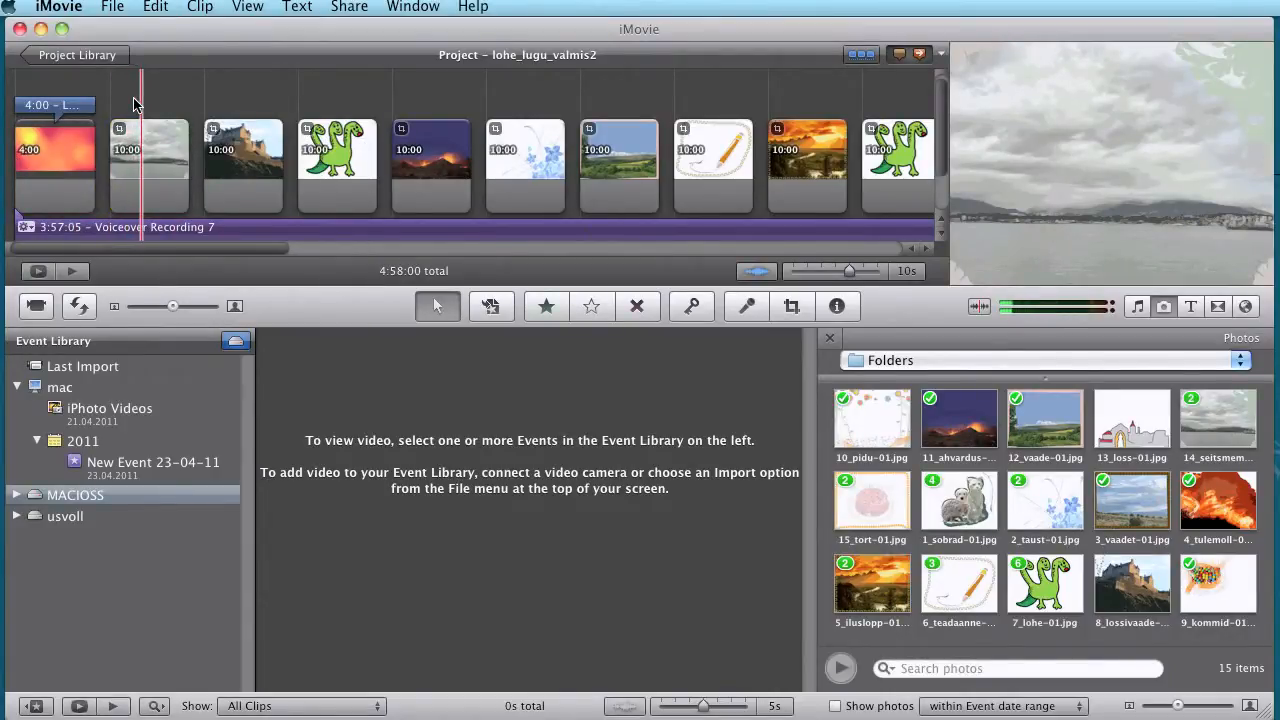
- Trim the grey lake photo clip to 6:14 by selecting and deleting its final portion
click(155, 157)
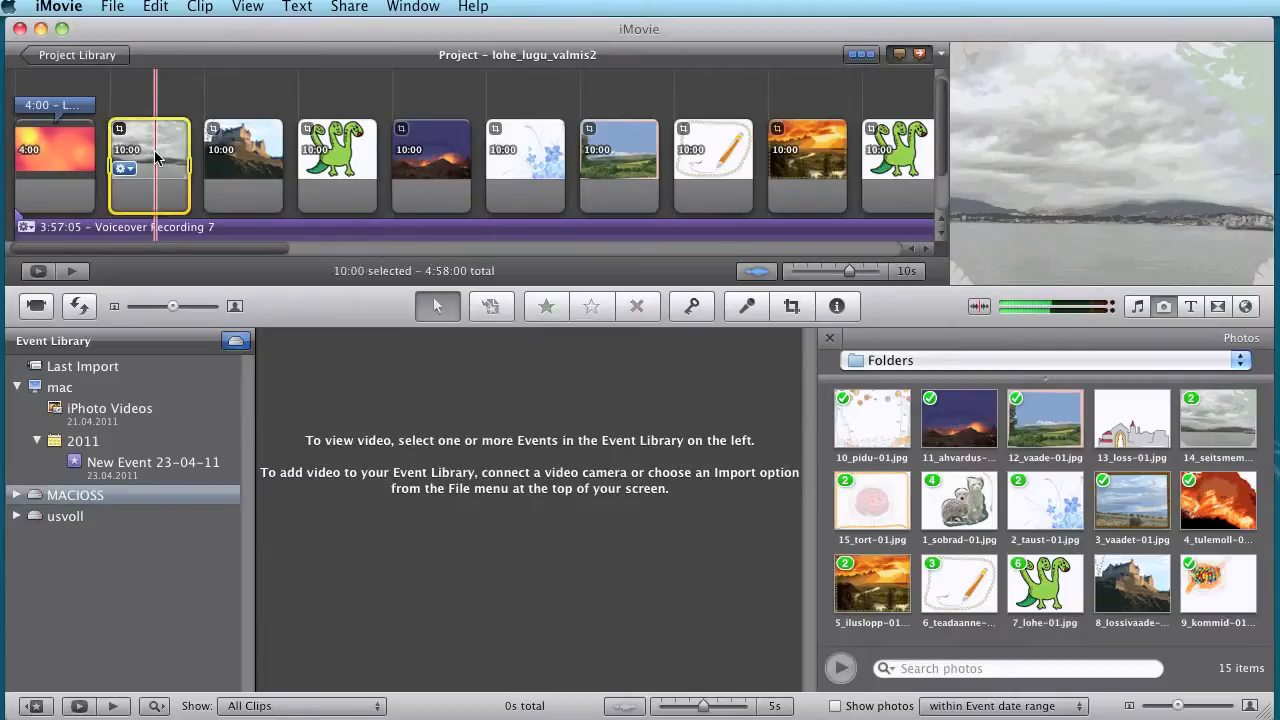
drag(111, 170, 166, 168)
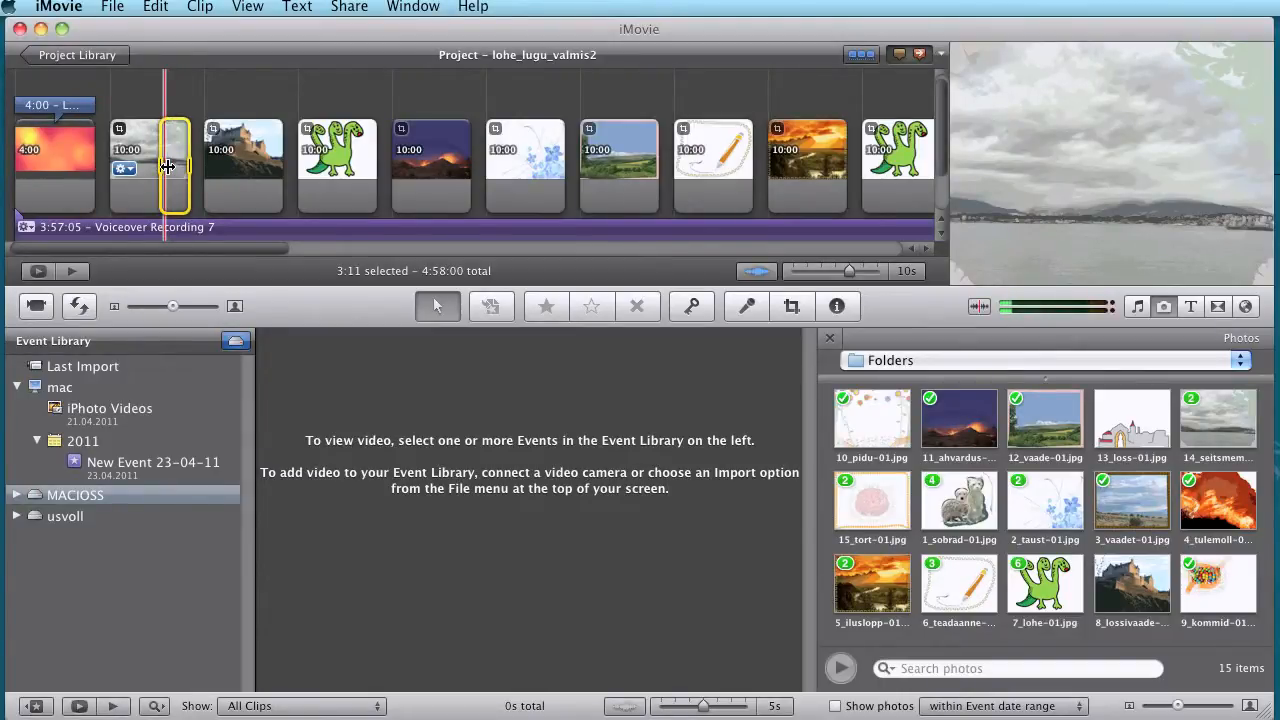
key(Delete)
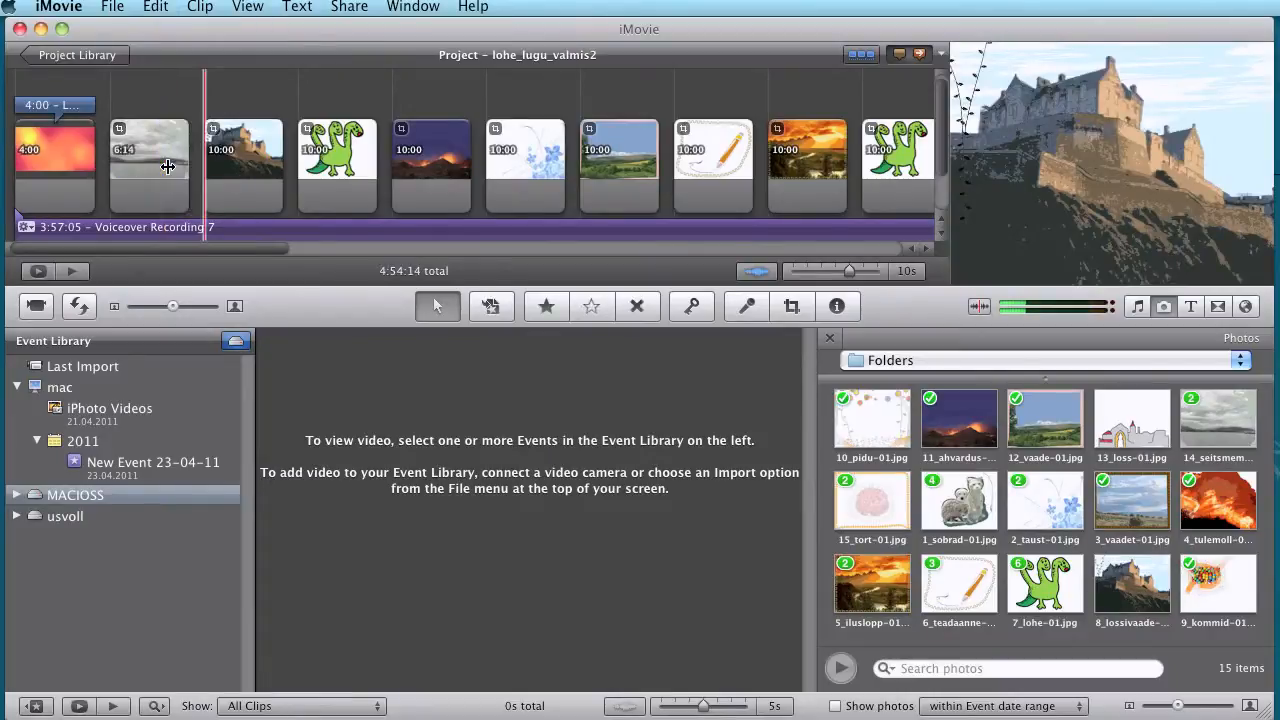
- Shorten the castle clip to 6:08 and the first dragon clip to 6:05 by deleting part of each
drag(253, 163, 280, 164)
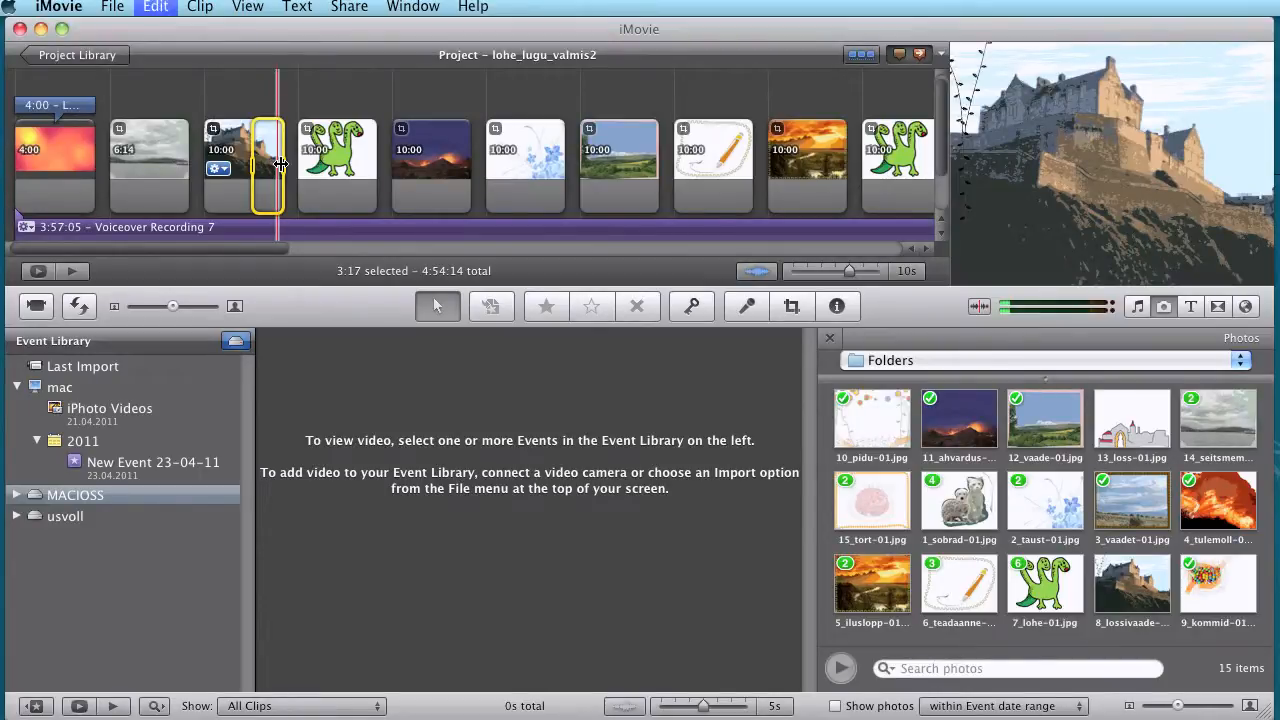
key(Delete)
drag(345, 163, 394, 170)
key(Delete)
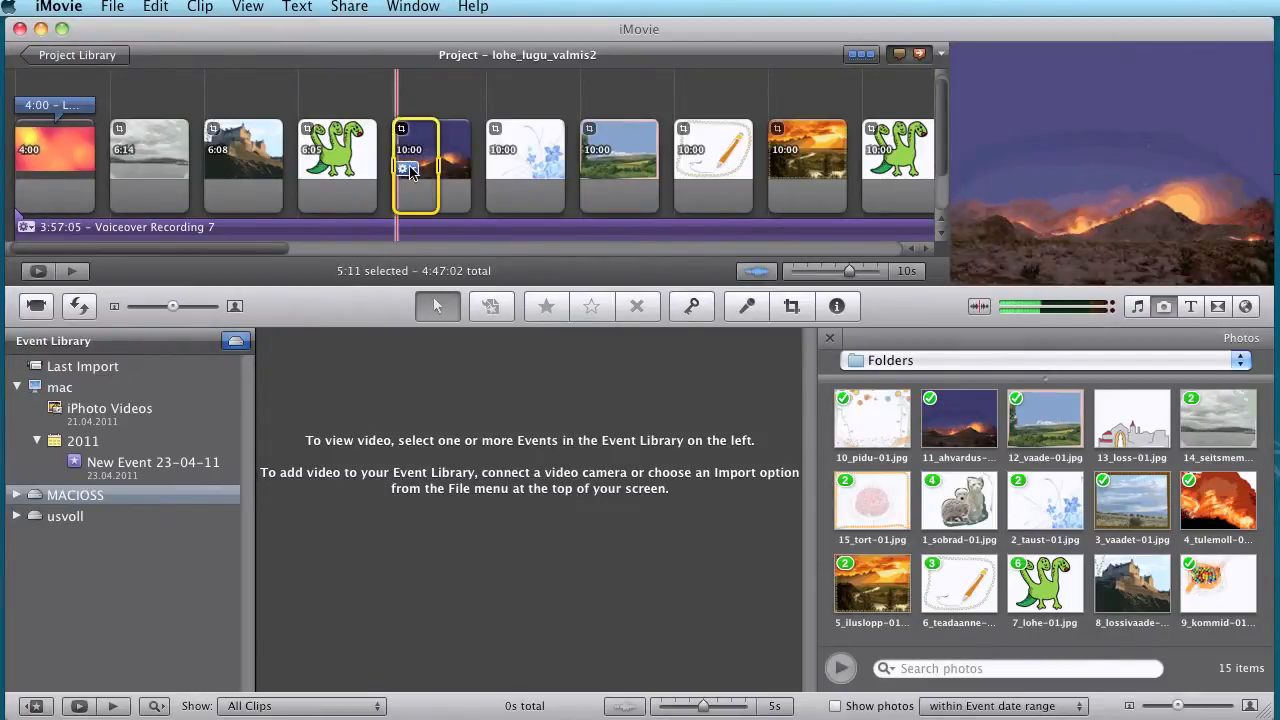
- Cut a 5:11 section out of the volcano clip and a further section out of its longer remaining piece
key(Delete)
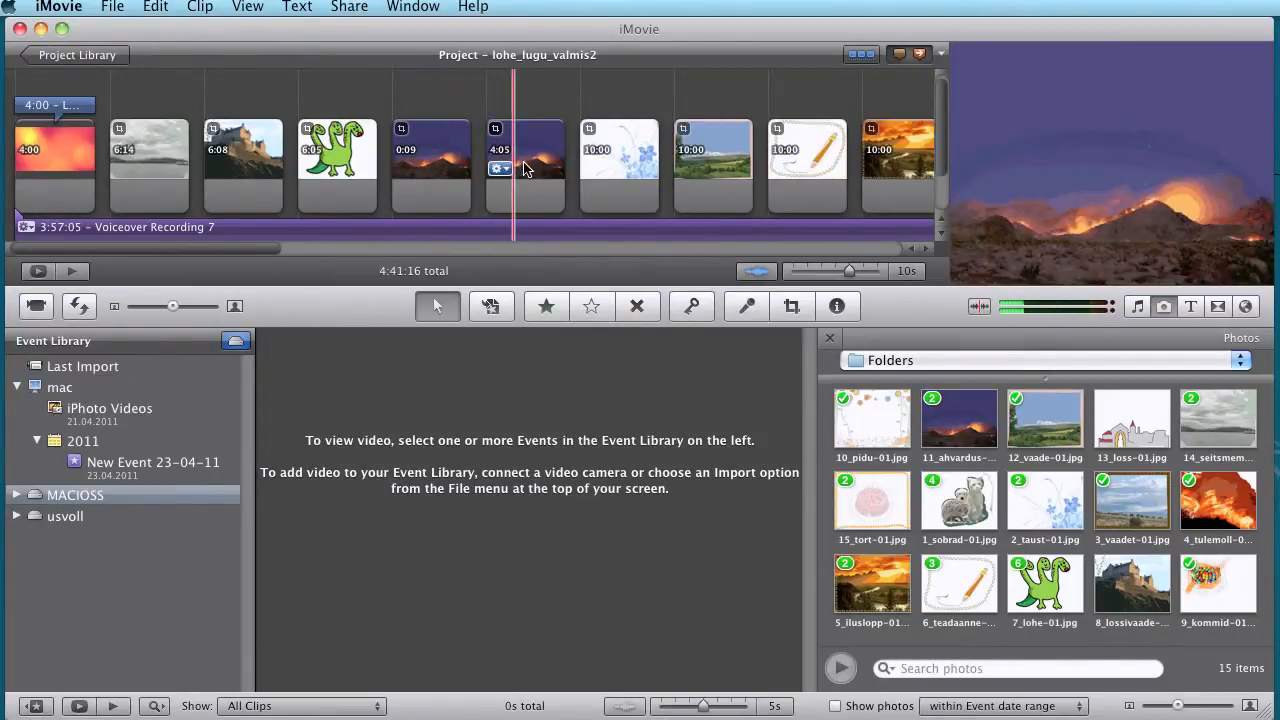
drag(525, 168, 552, 170)
key(Delete)
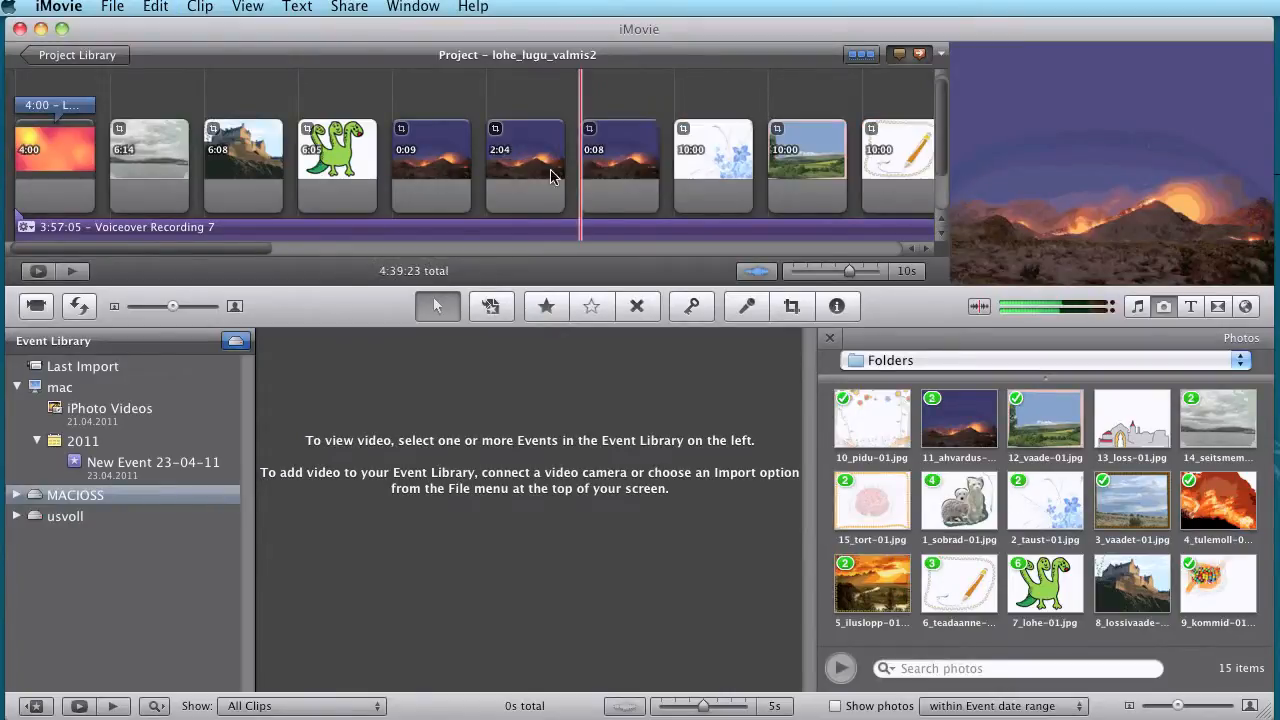
- Check the duration of the third volcano piece in its clip adjustments
click(601, 170)
click(585, 171)
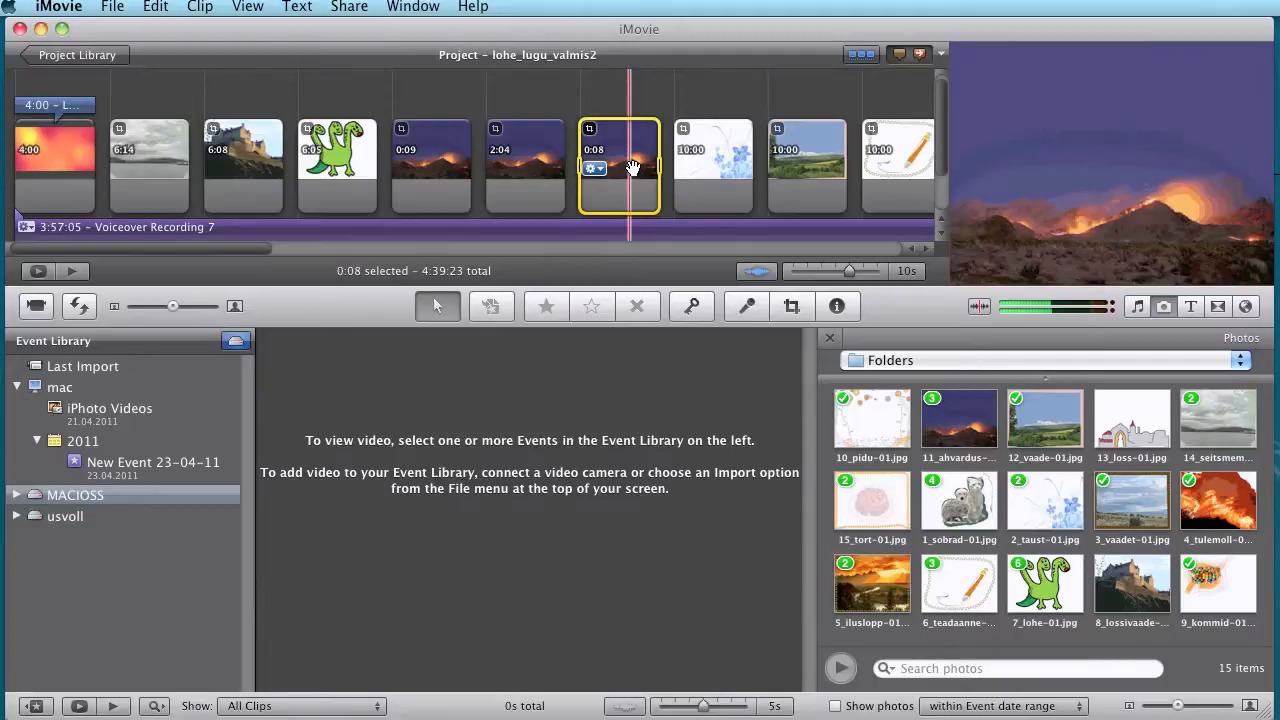
double_click(632, 167)
click(500, 264)
click(590, 168)
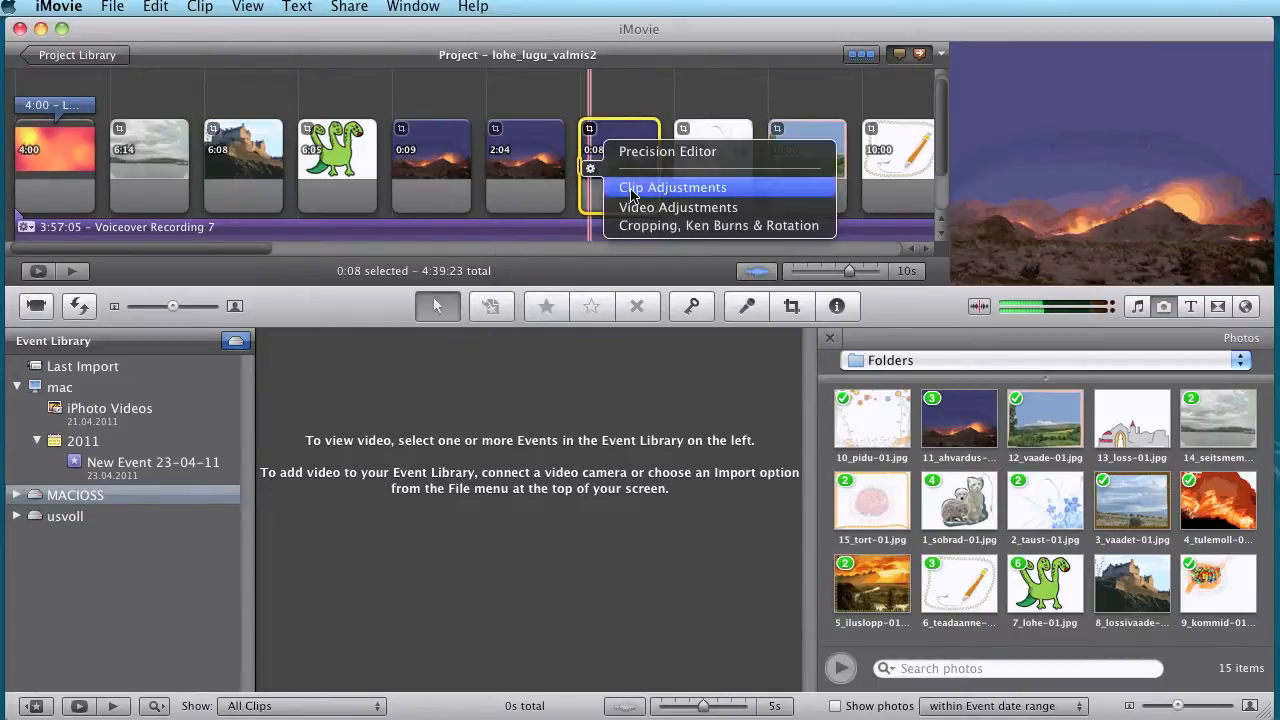
click(617, 186)
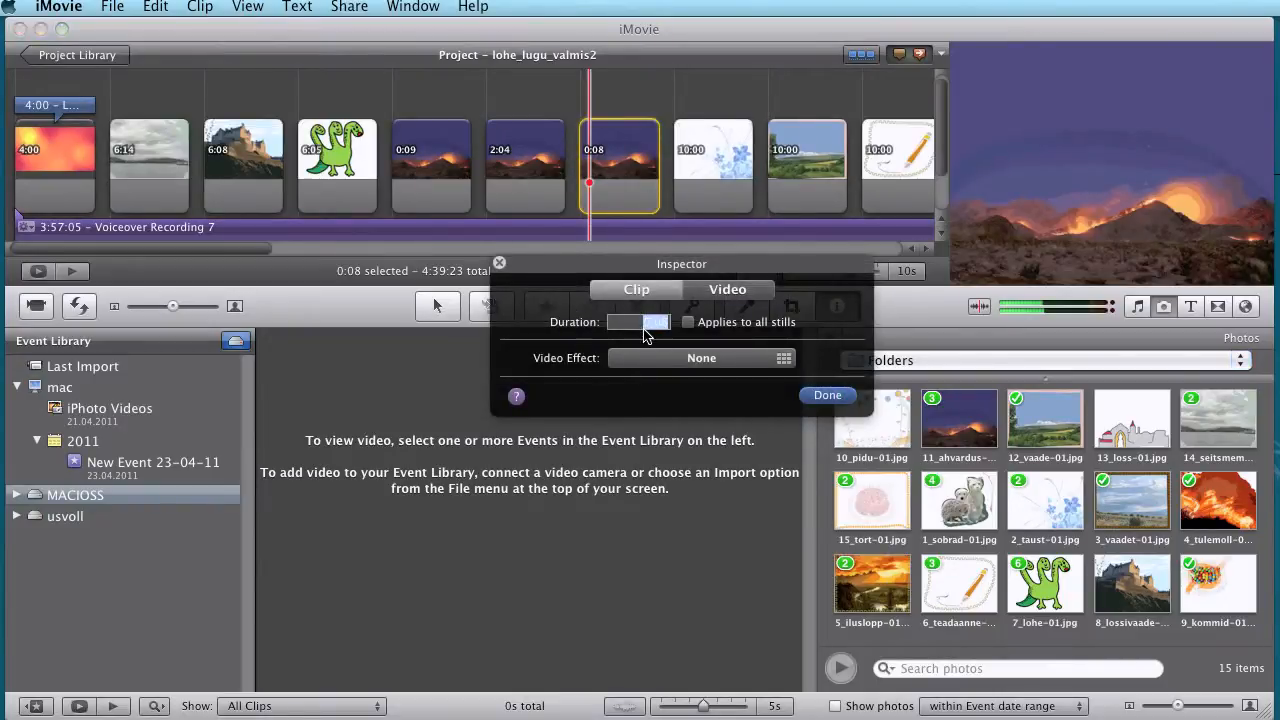
click(810, 396)
- Delete the last 3:08 of the blue flower clip to shorten it to 6:17
click(707, 140)
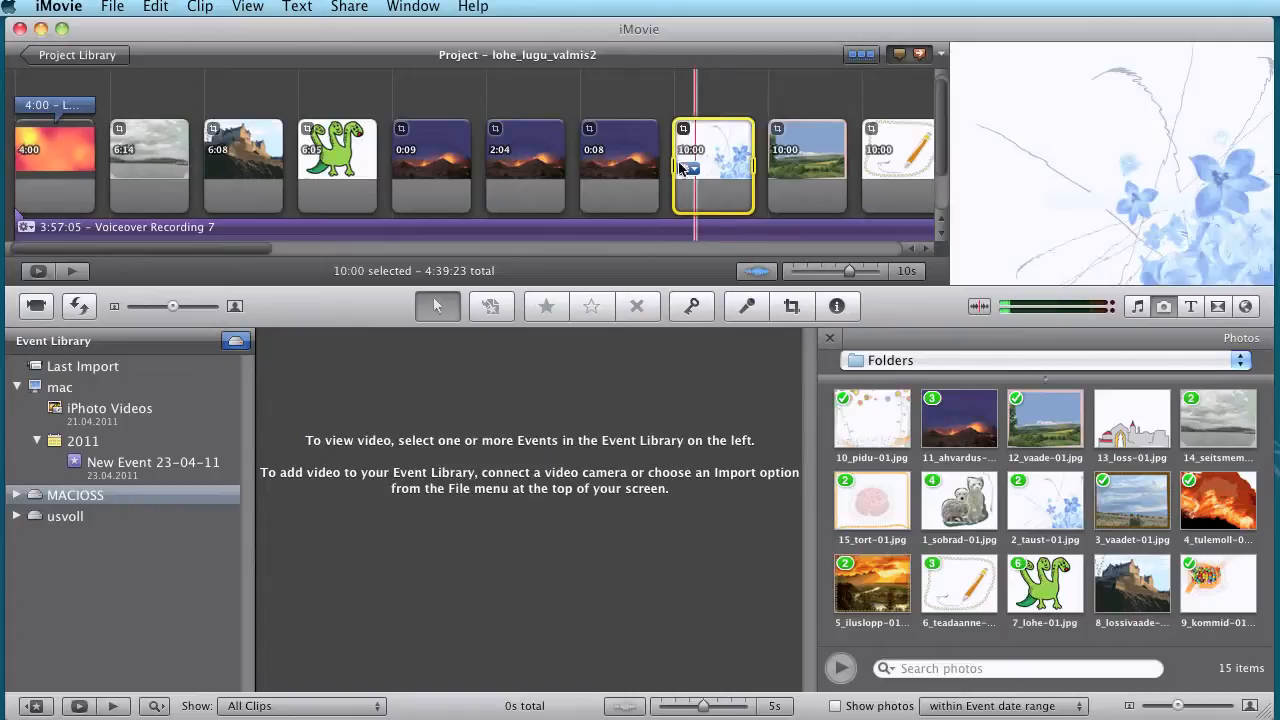
drag(679, 168, 730, 171)
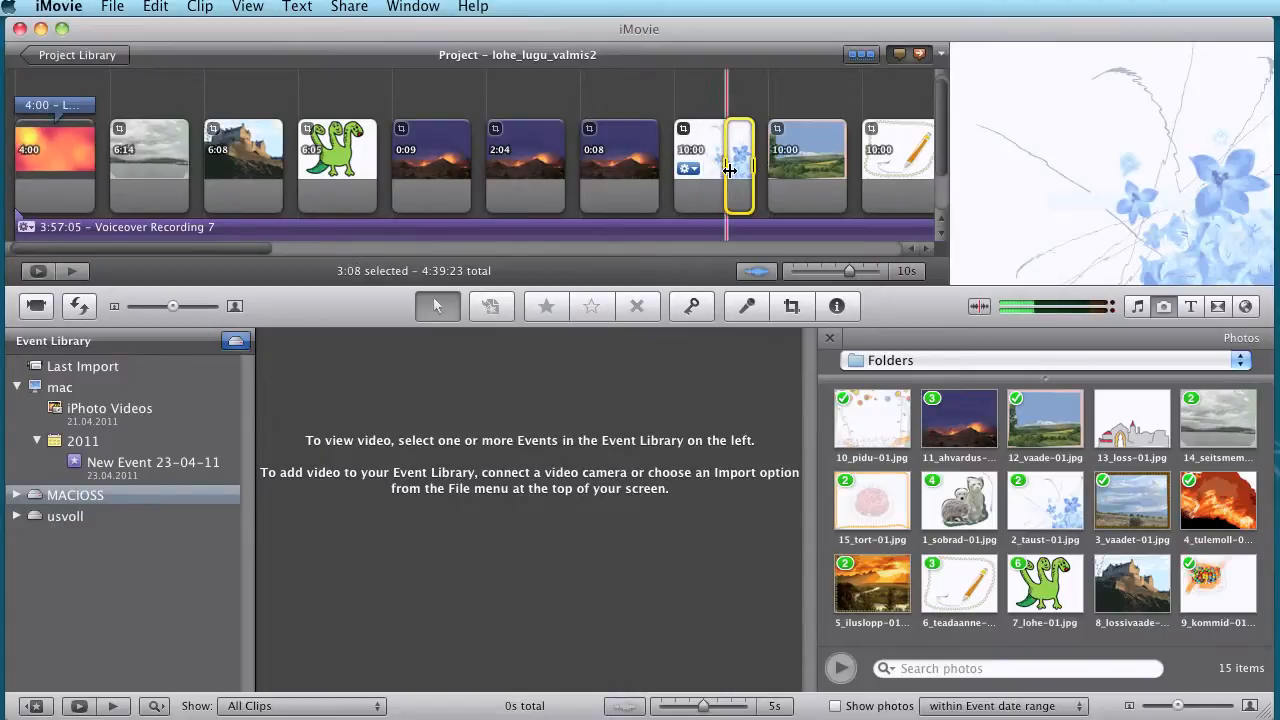
key(Delete)
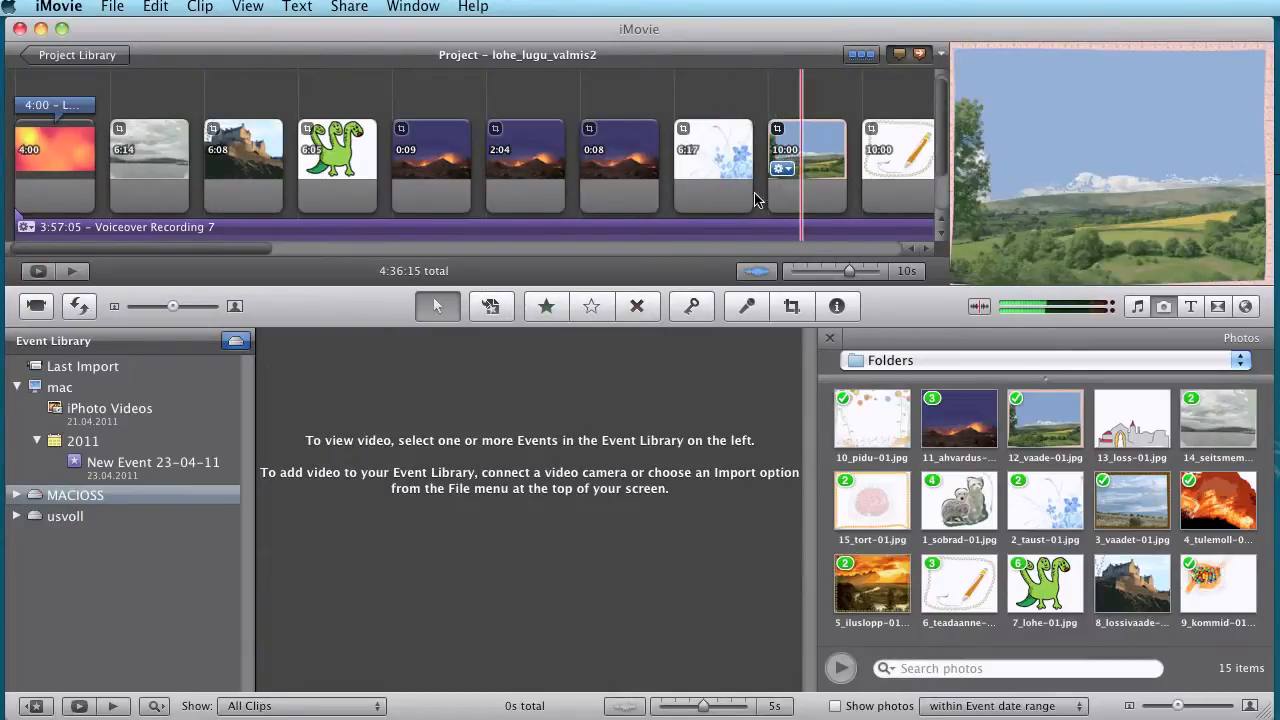
- Return to the Project Library and open the project lohe_lugu_valmis3
mouse_move(262, 247)
mouse_down()
mouse_move(557, 239)
mouse_move(277, 243)
mouse_up()
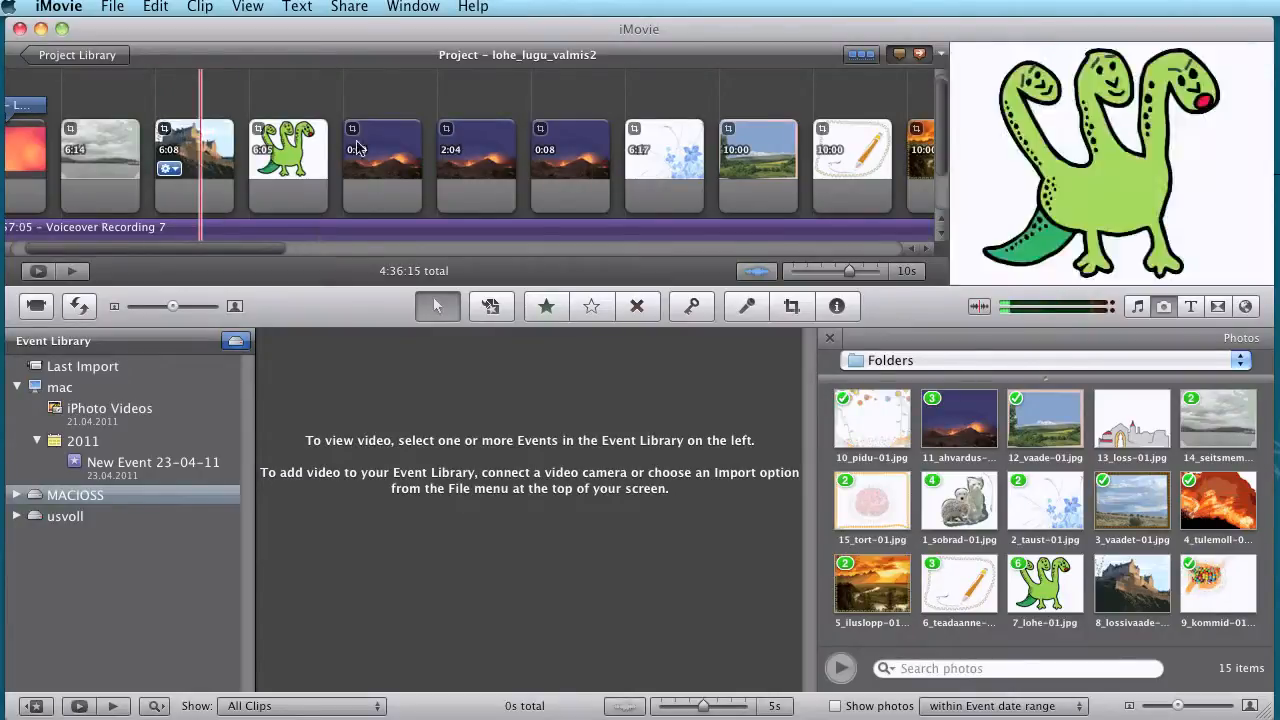
drag(211, 246, 75, 252)
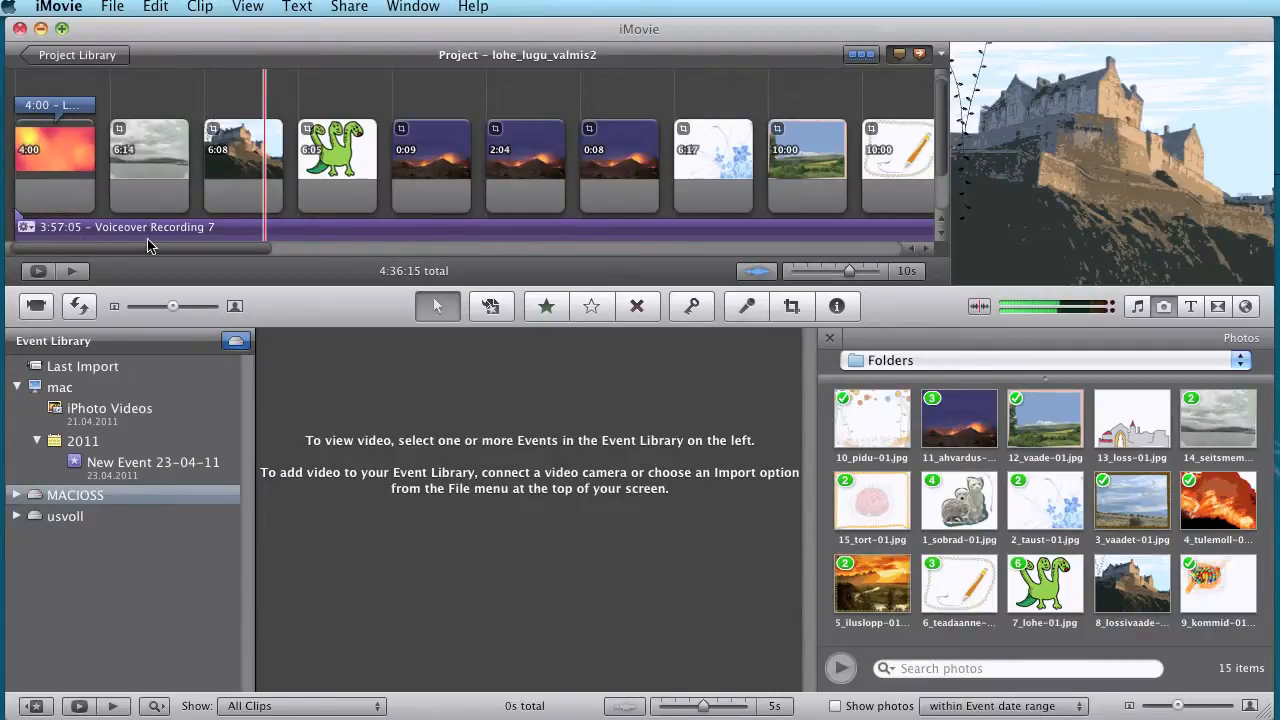
click(78, 55)
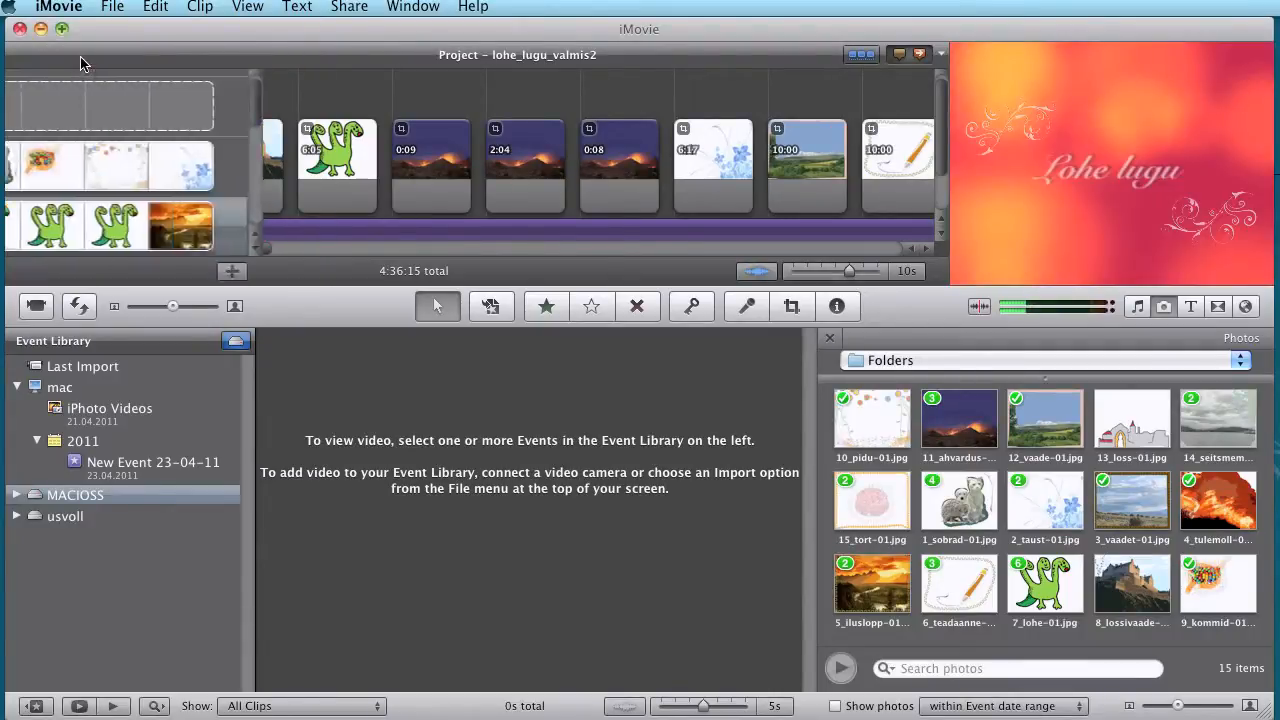
drag(940, 112, 941, 143)
click(118, 195)
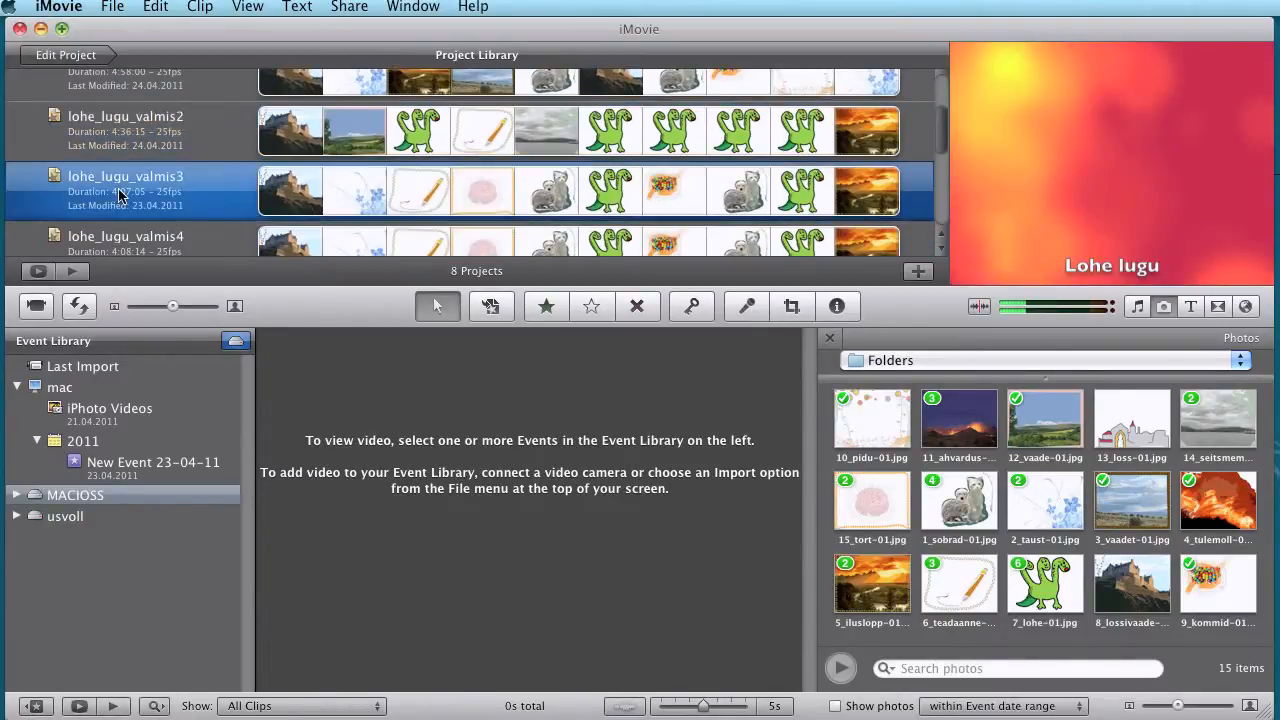
double_click(125, 195)
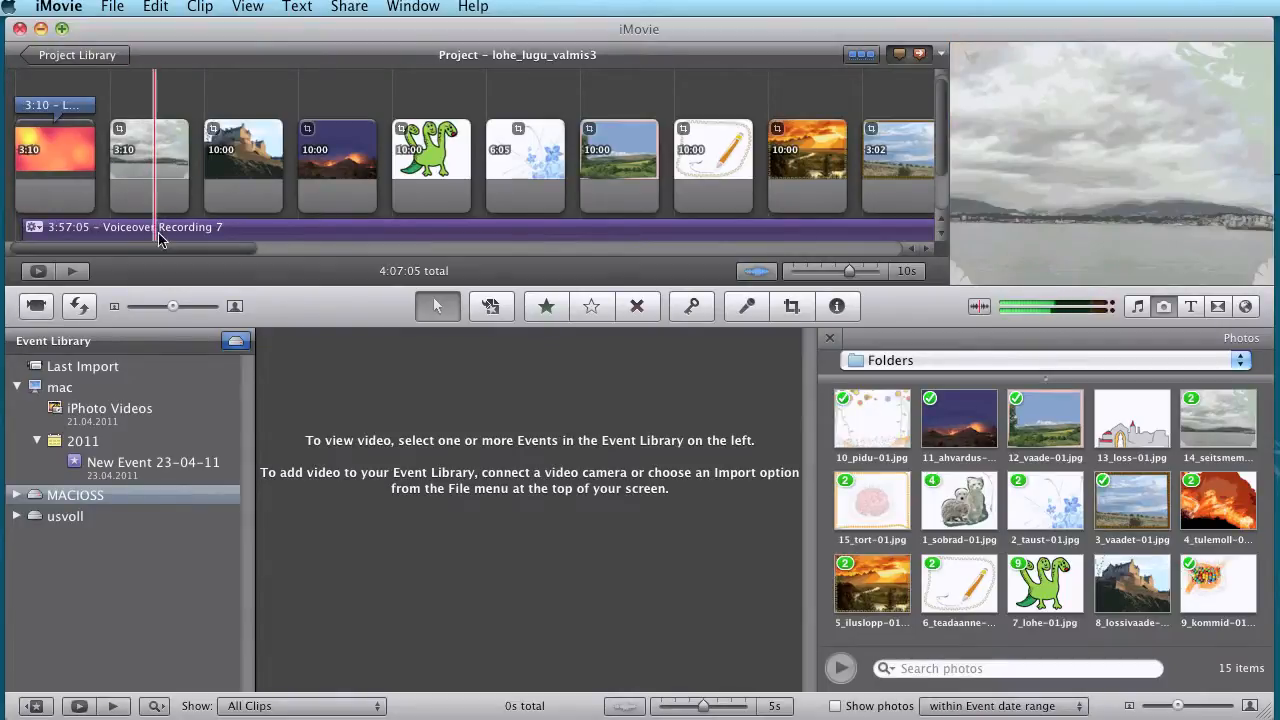
- Examine the photo clips and the voiceover waveform along the project timeline
drag(163, 249, 121, 254)
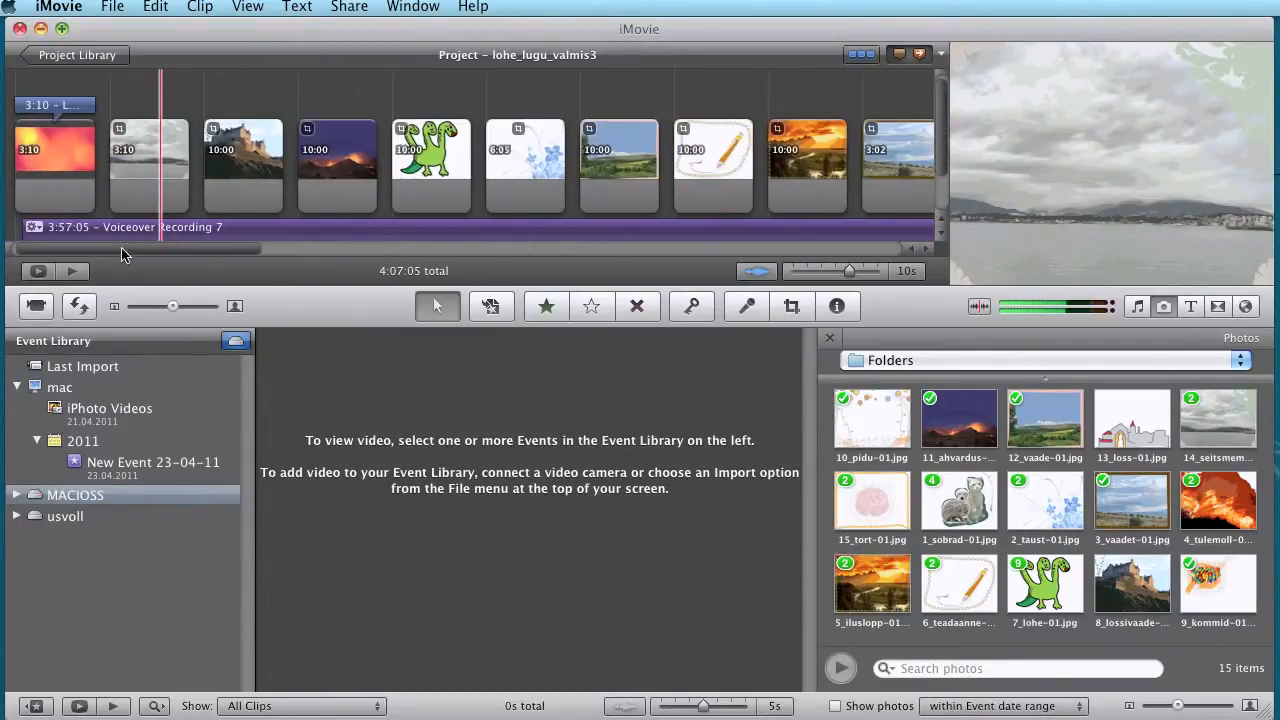
drag(944, 120, 938, 187)
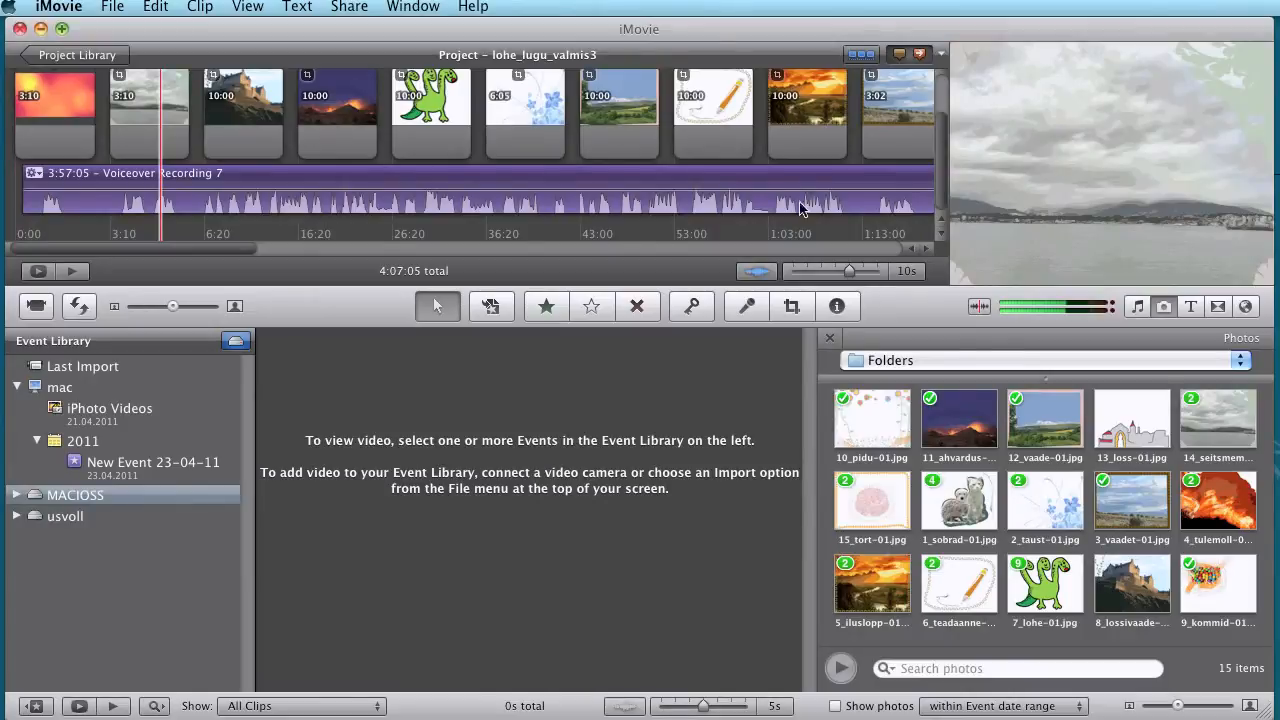
drag(217, 248, 103, 257)
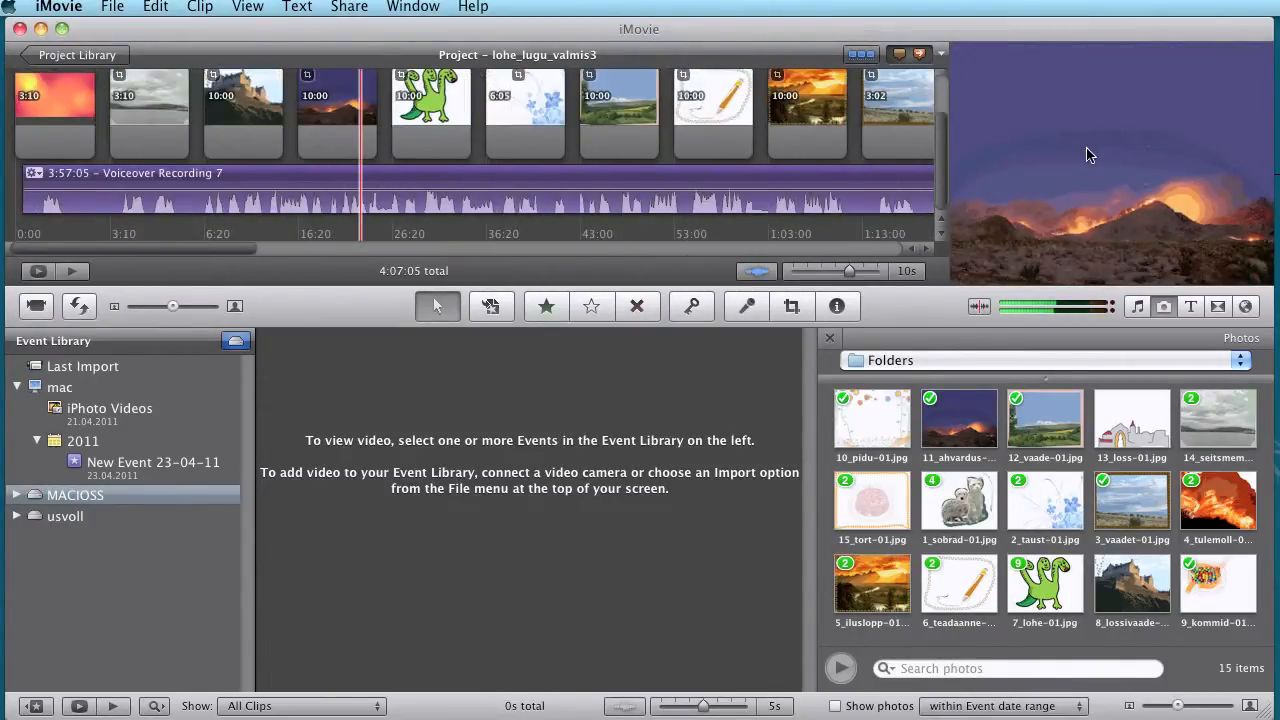
scroll(934, 156, up, 3)
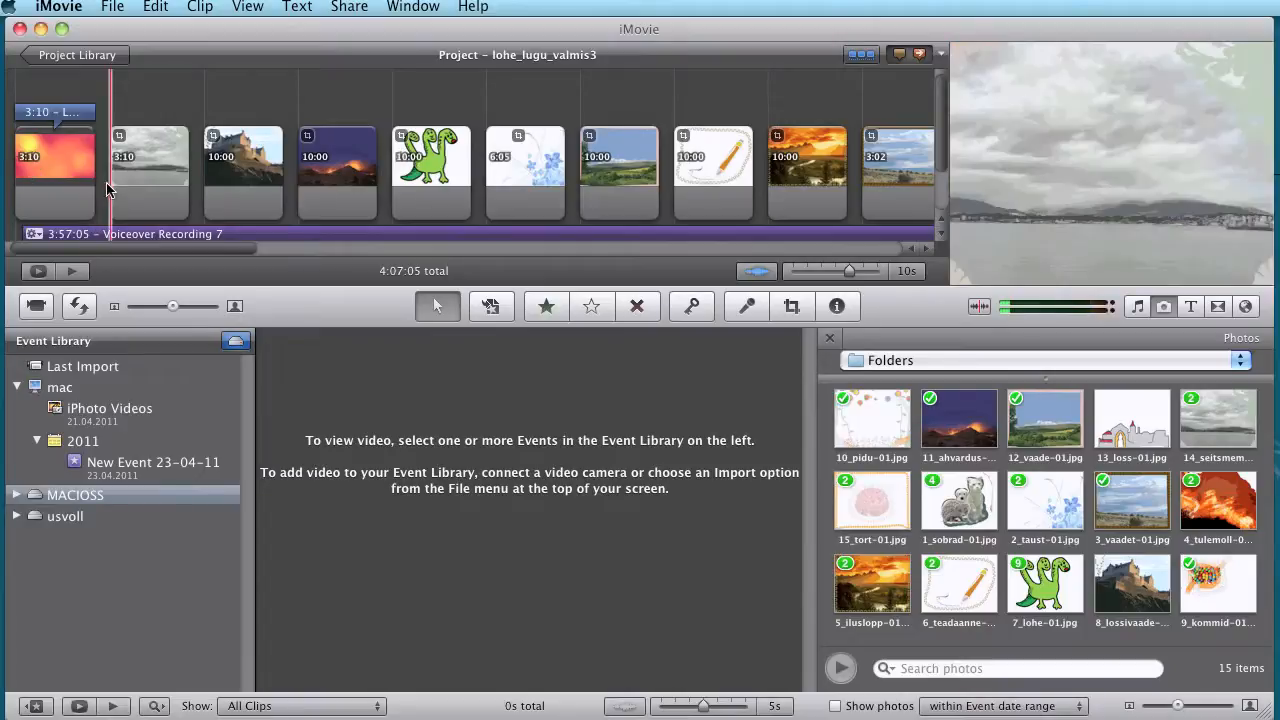
- Show the music and sound effects browser and display the iTunes Playlists
click(1139, 309)
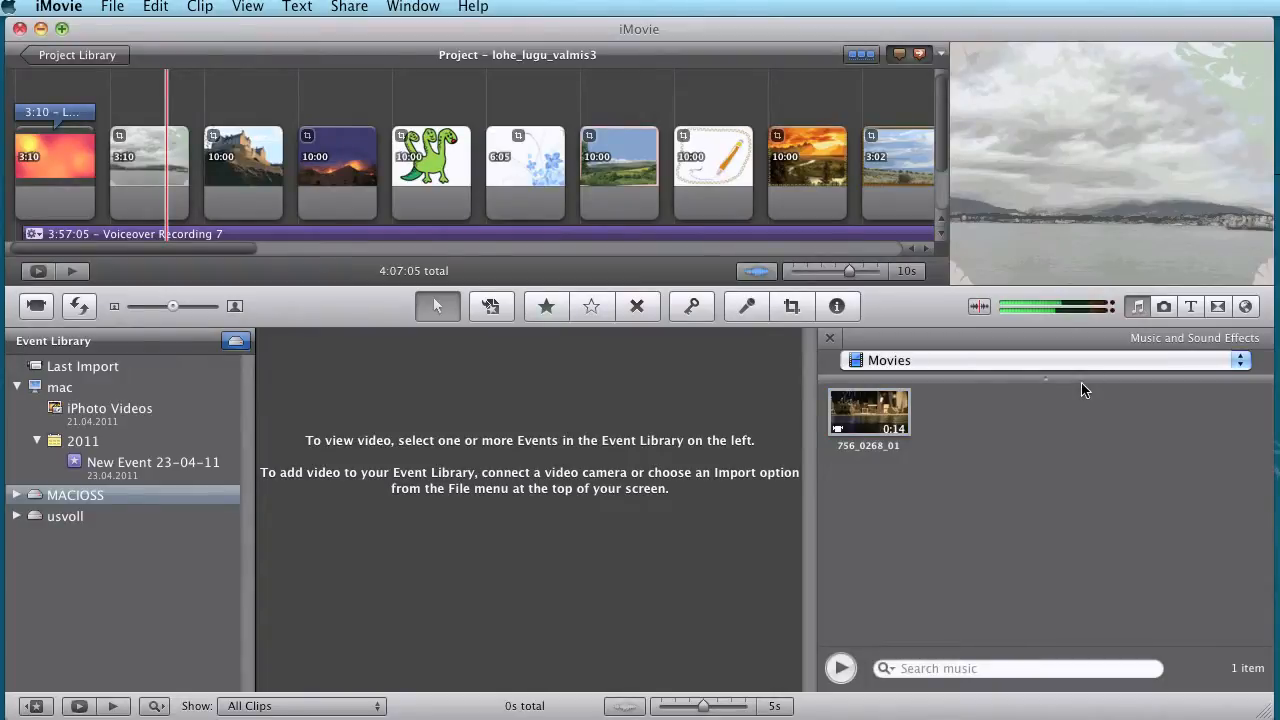
click(884, 364)
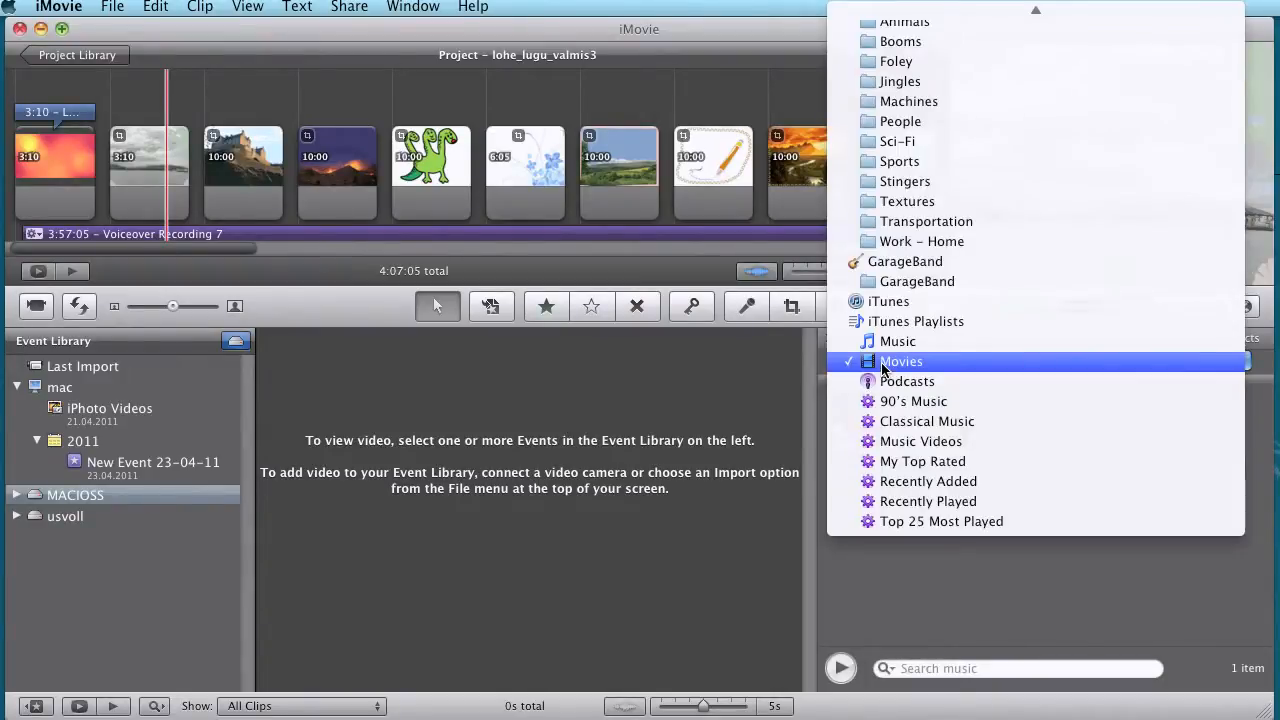
click(895, 324)
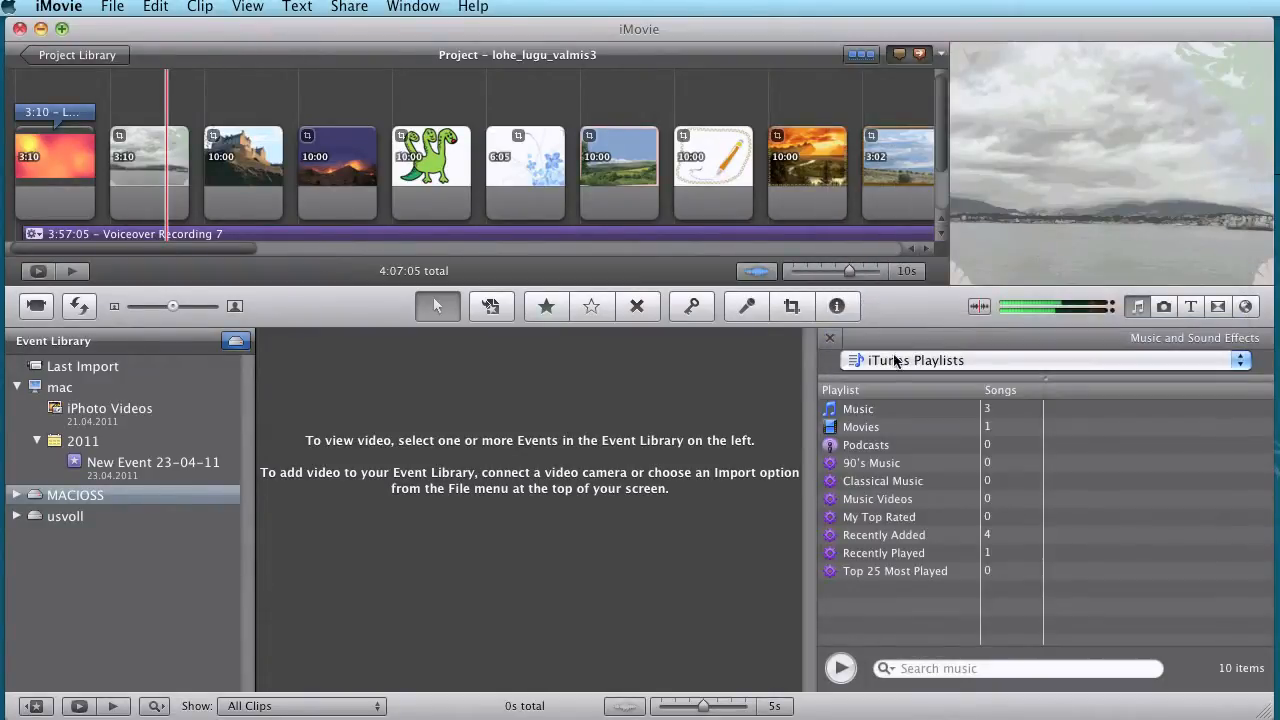
- Compare the iMovie and iLife Sound Effects libraries and look through the iMovie Sound Effects list
click(897, 360)
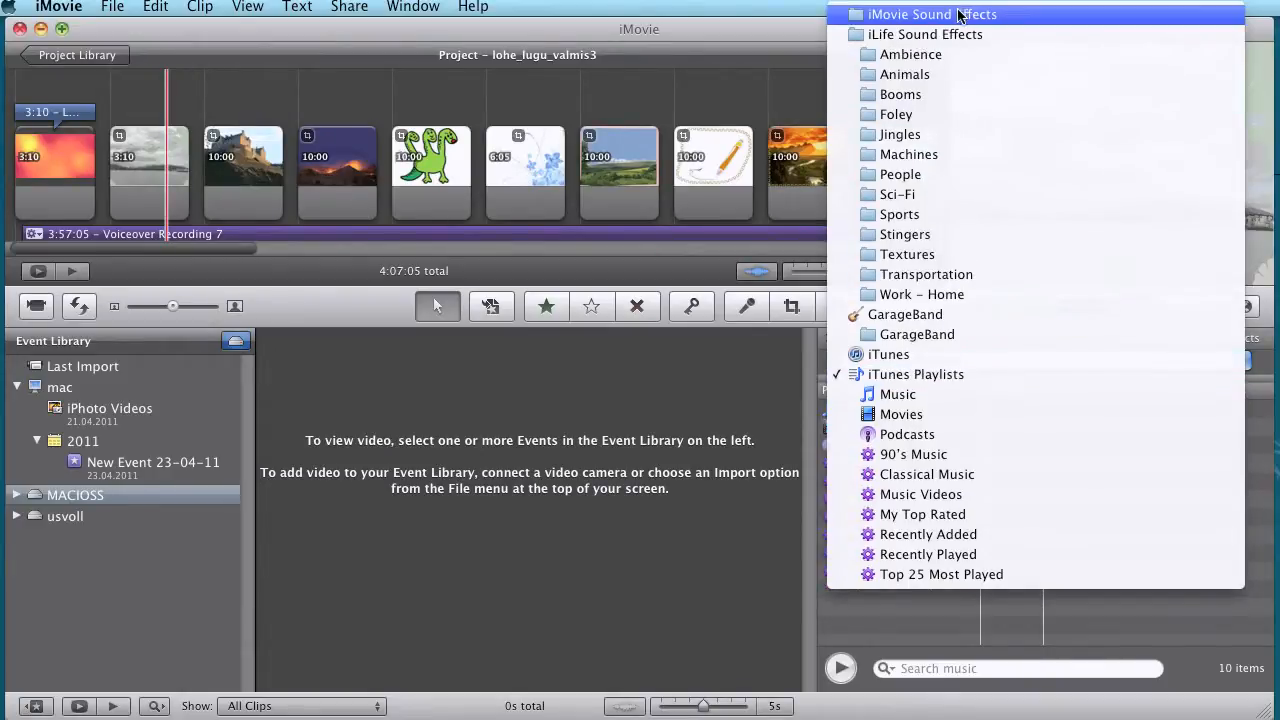
click(958, 14)
click(889, 366)
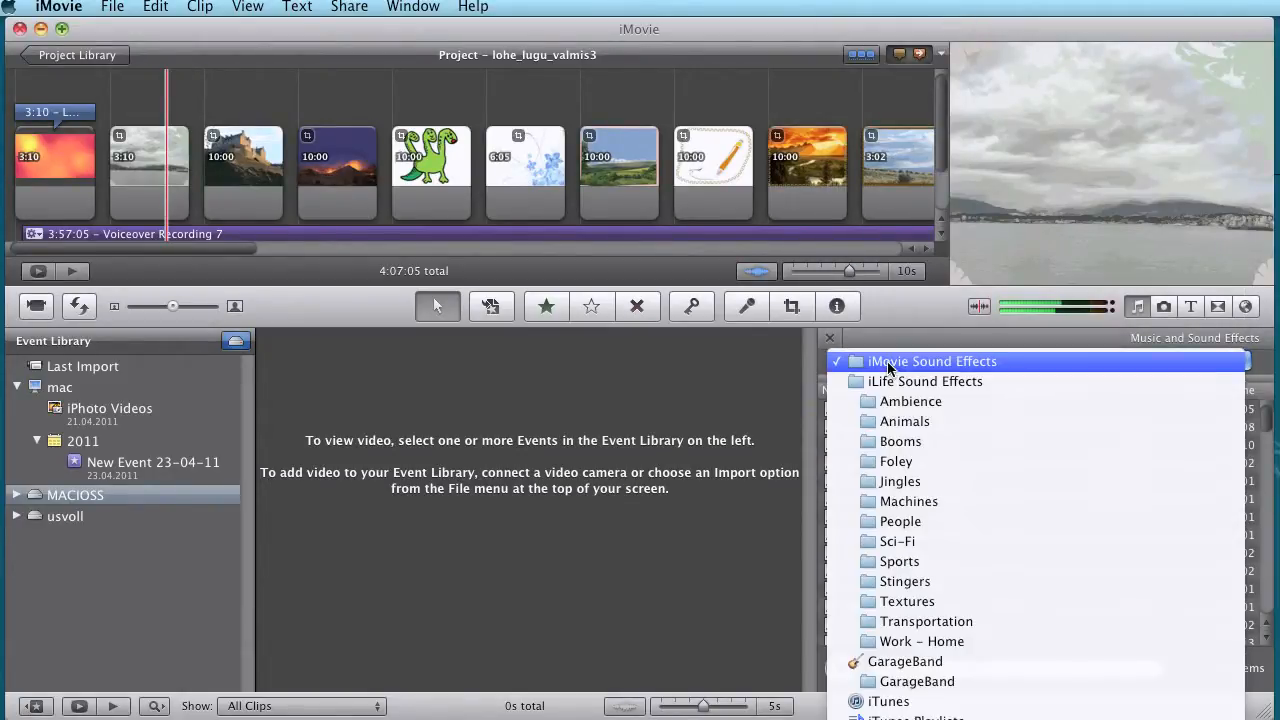
click(898, 381)
click(893, 370)
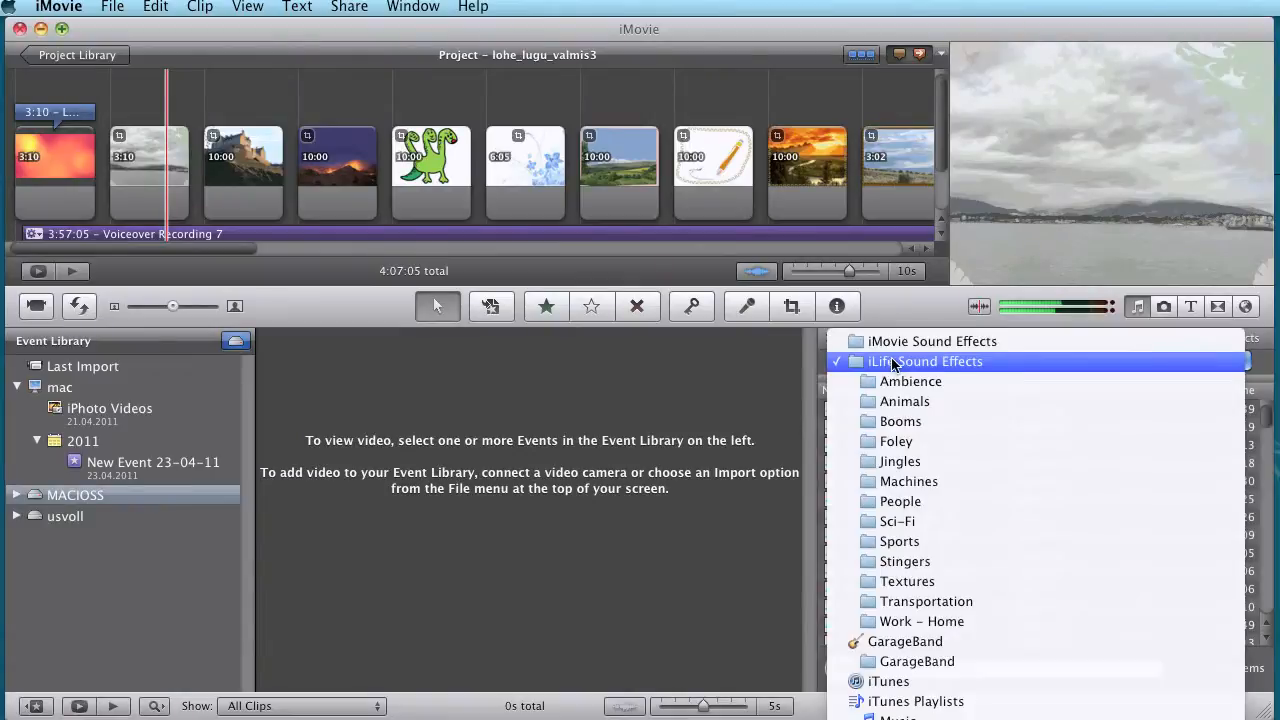
click(892, 341)
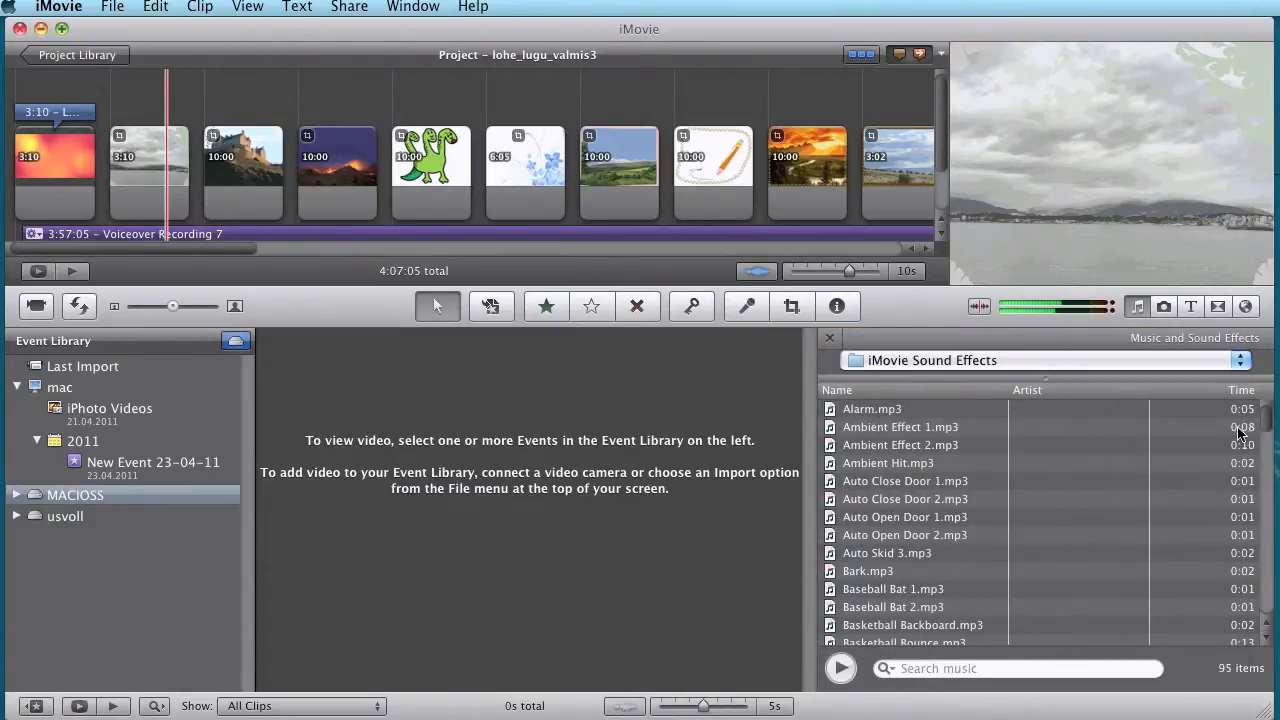
drag(1266, 423, 1262, 552)
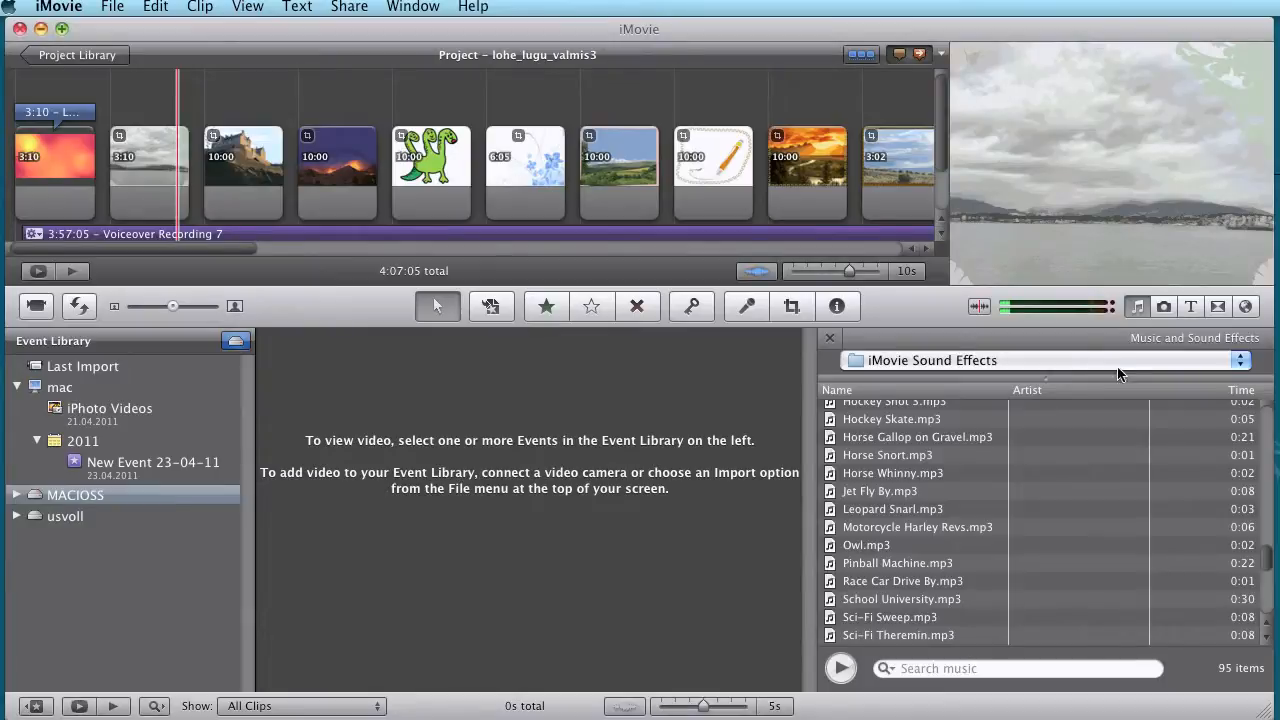
drag(1263, 552, 1268, 418)
- Switch to Finder and look through the music files in the Muusika folder of Lohe_lugu
key(super+Tab)
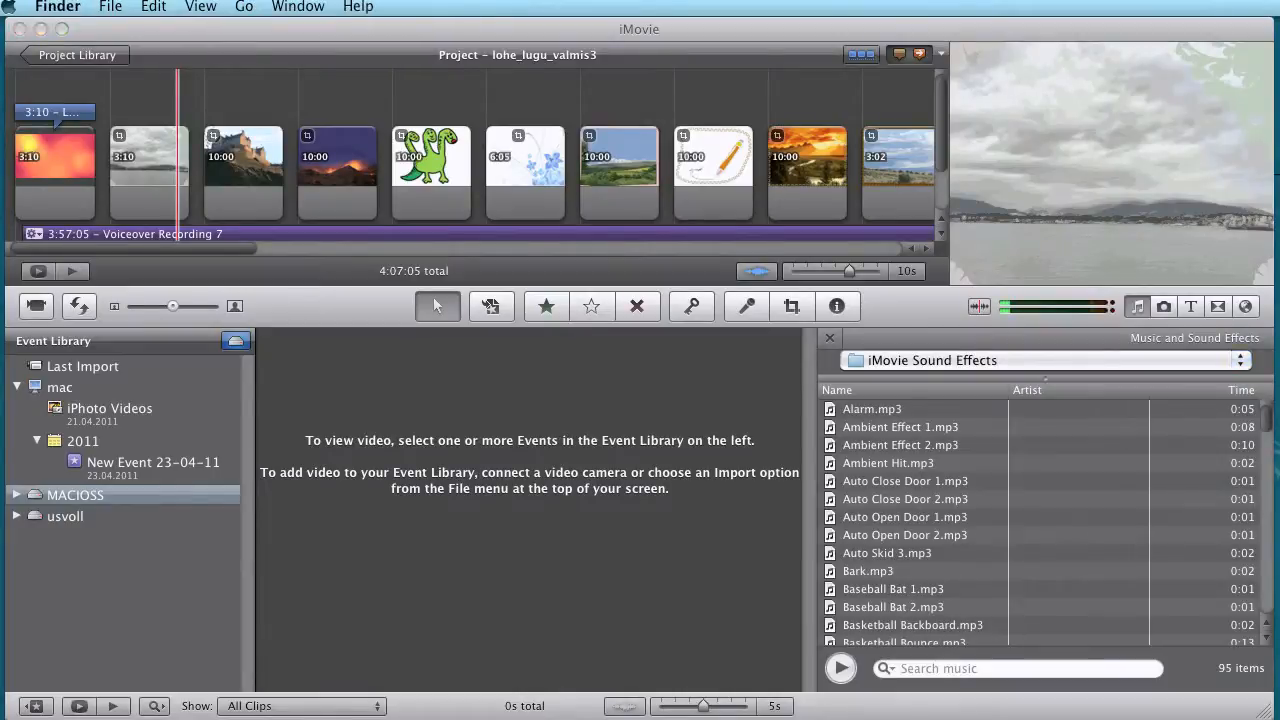
drag(707, 168, 785, 149)
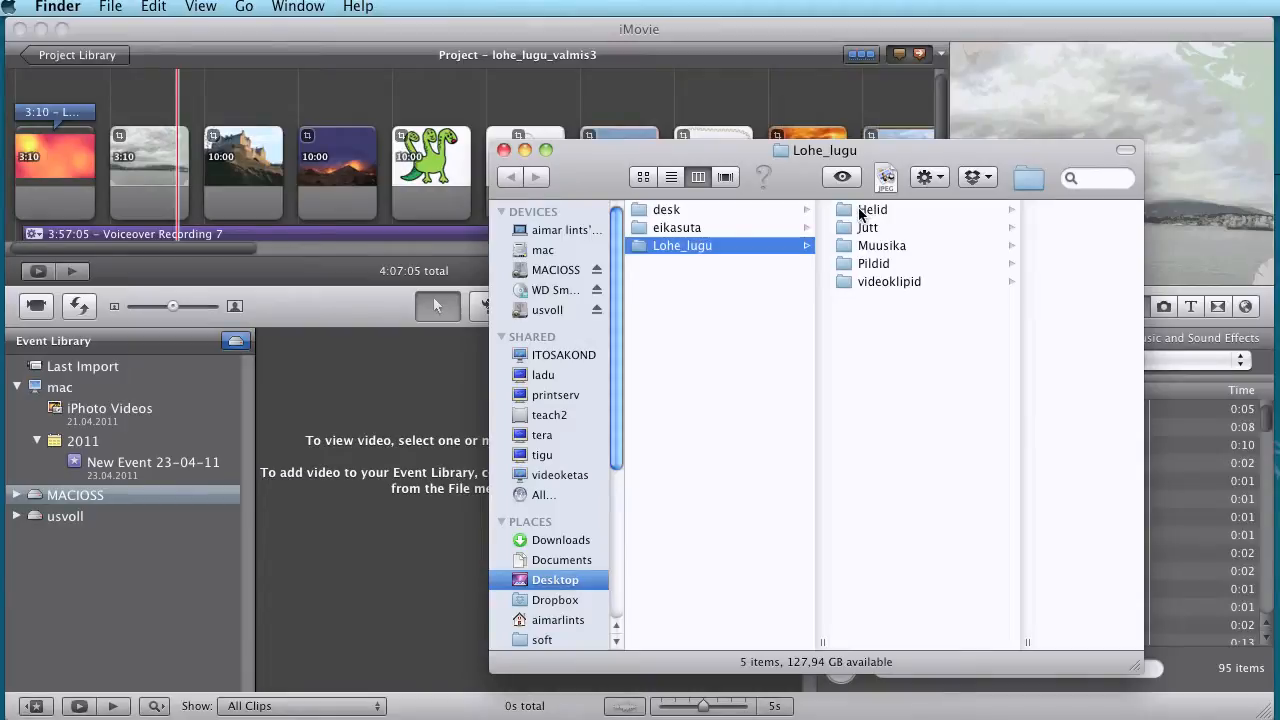
click(873, 245)
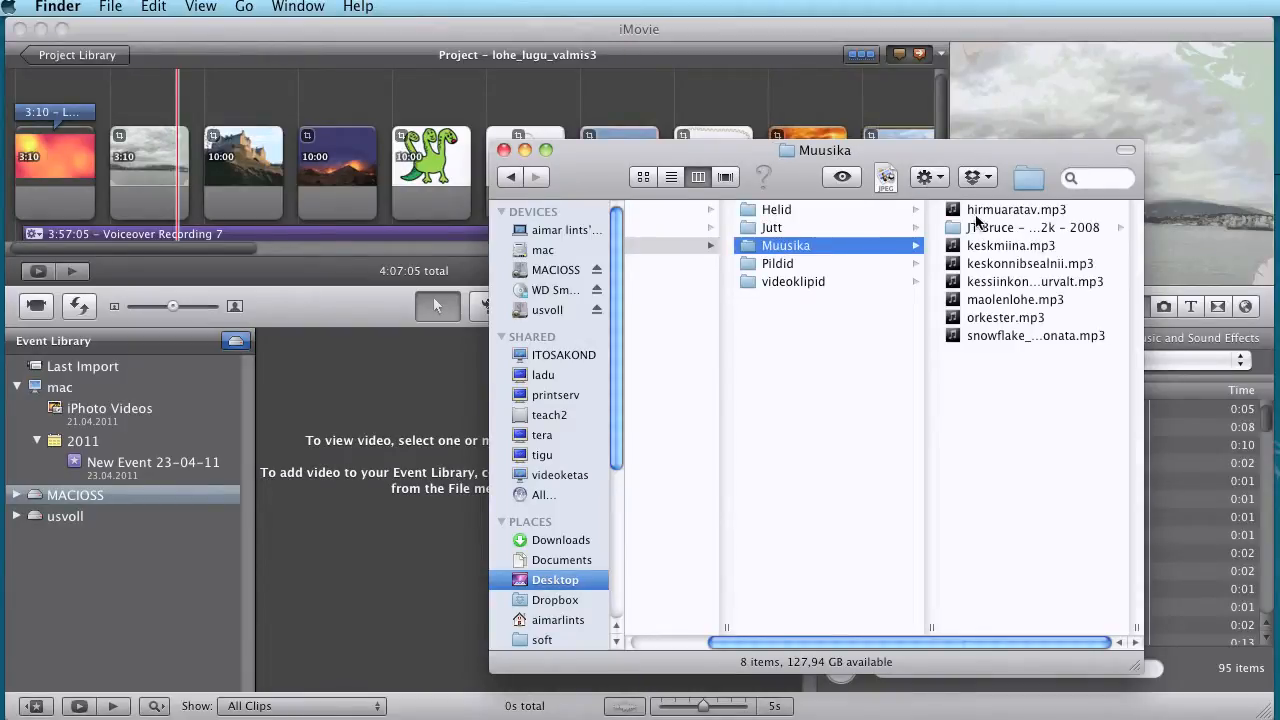
click(1010, 136)
- Add the Moonlight Sonata MP3 from the Muusika folder to the iMovie project as background music for the whole timeline
key(super+Tab)
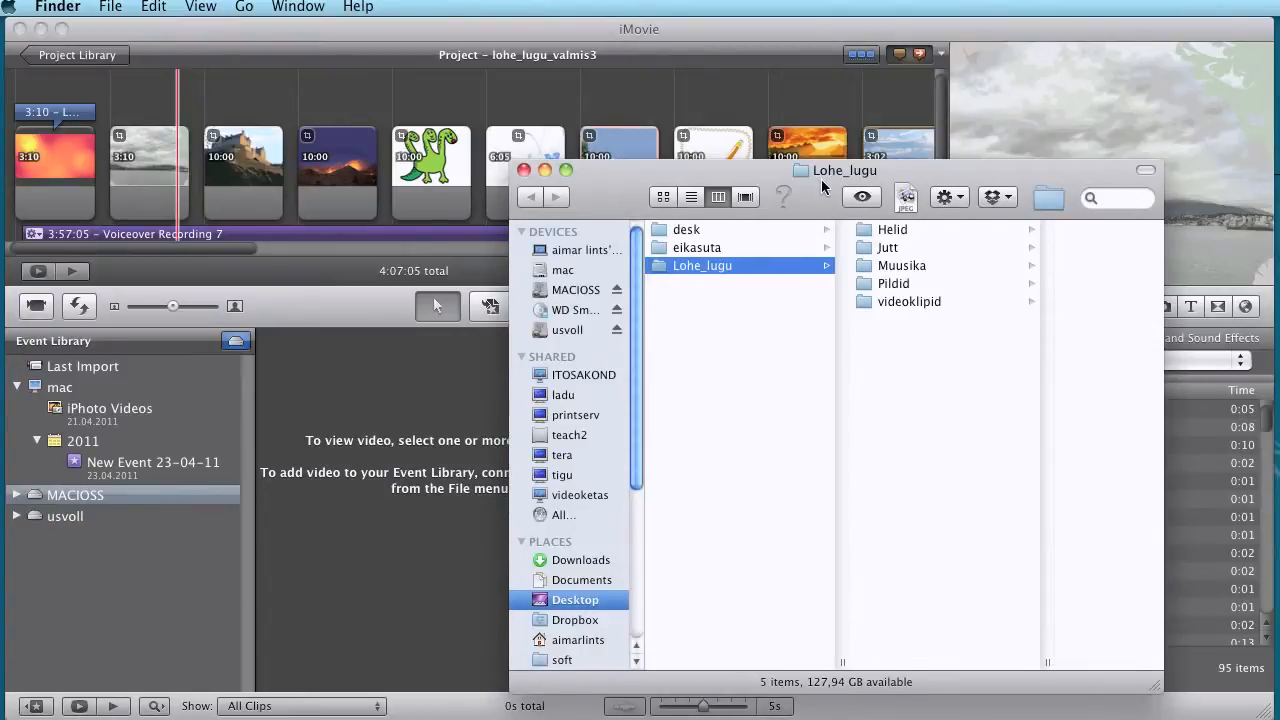
drag(822, 181, 931, 81)
click(1010, 166)
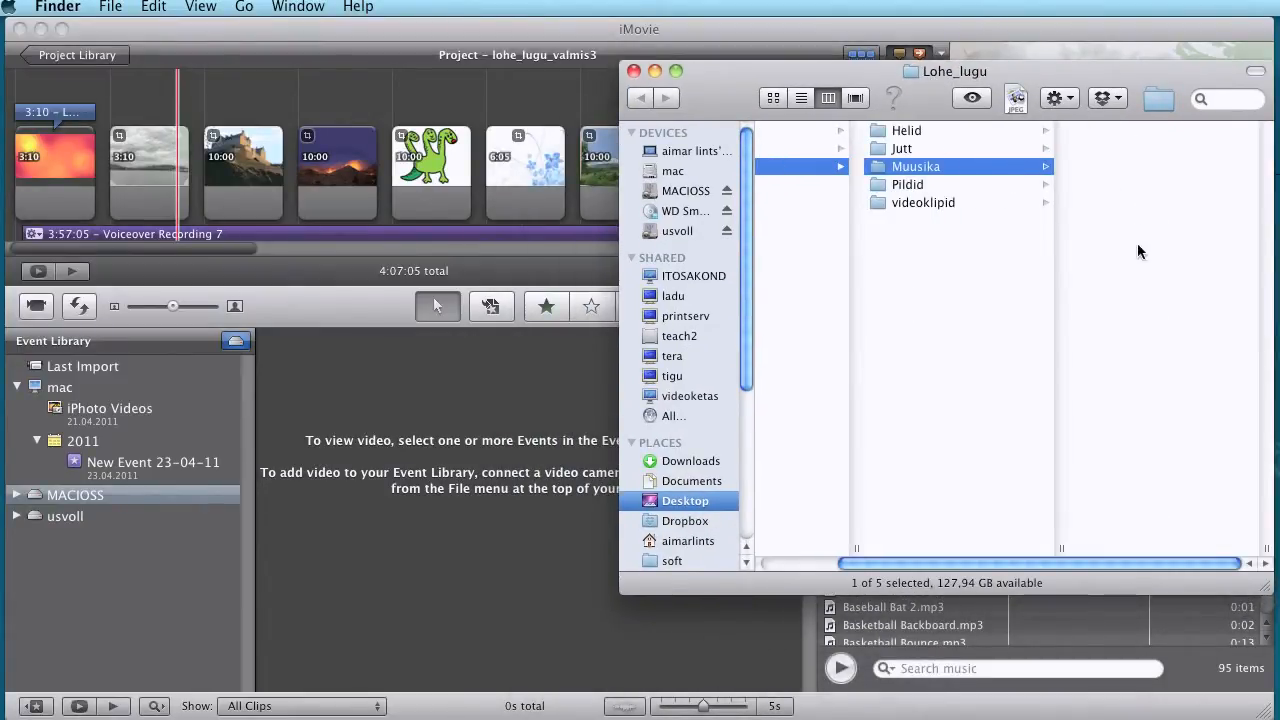
click(1093, 258)
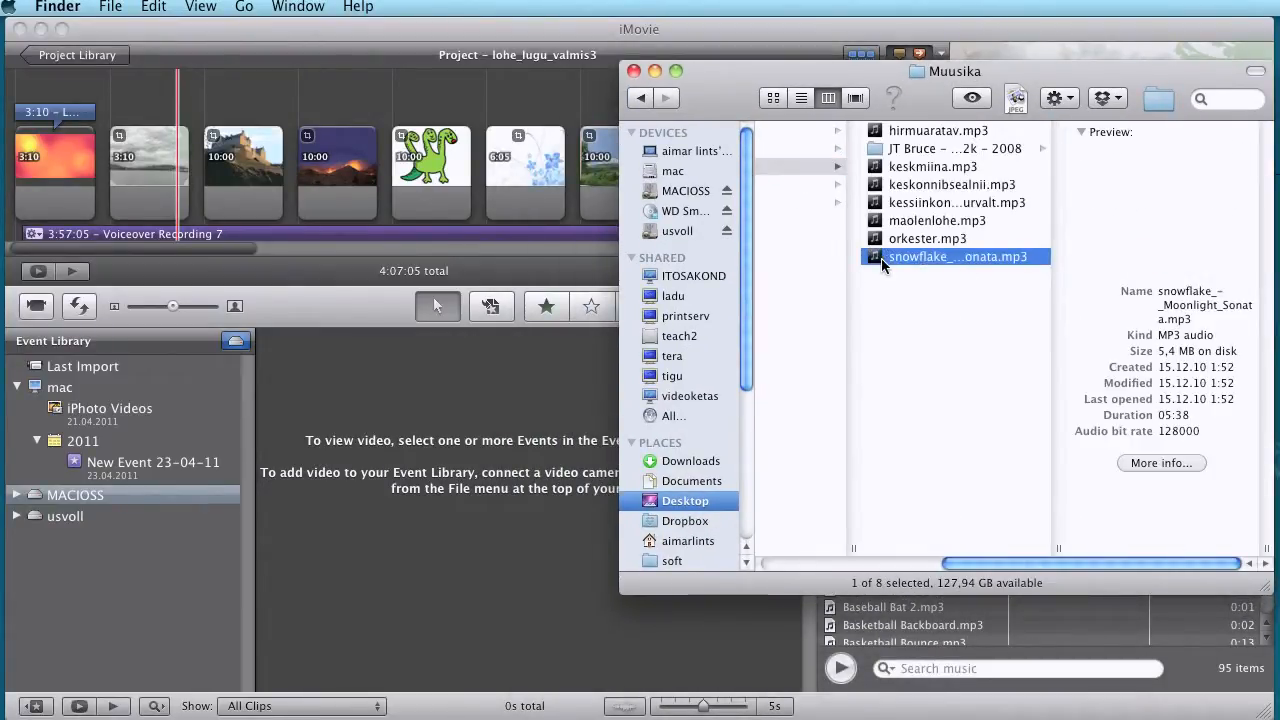
drag(877, 258, 95, 100)
click(196, 50)
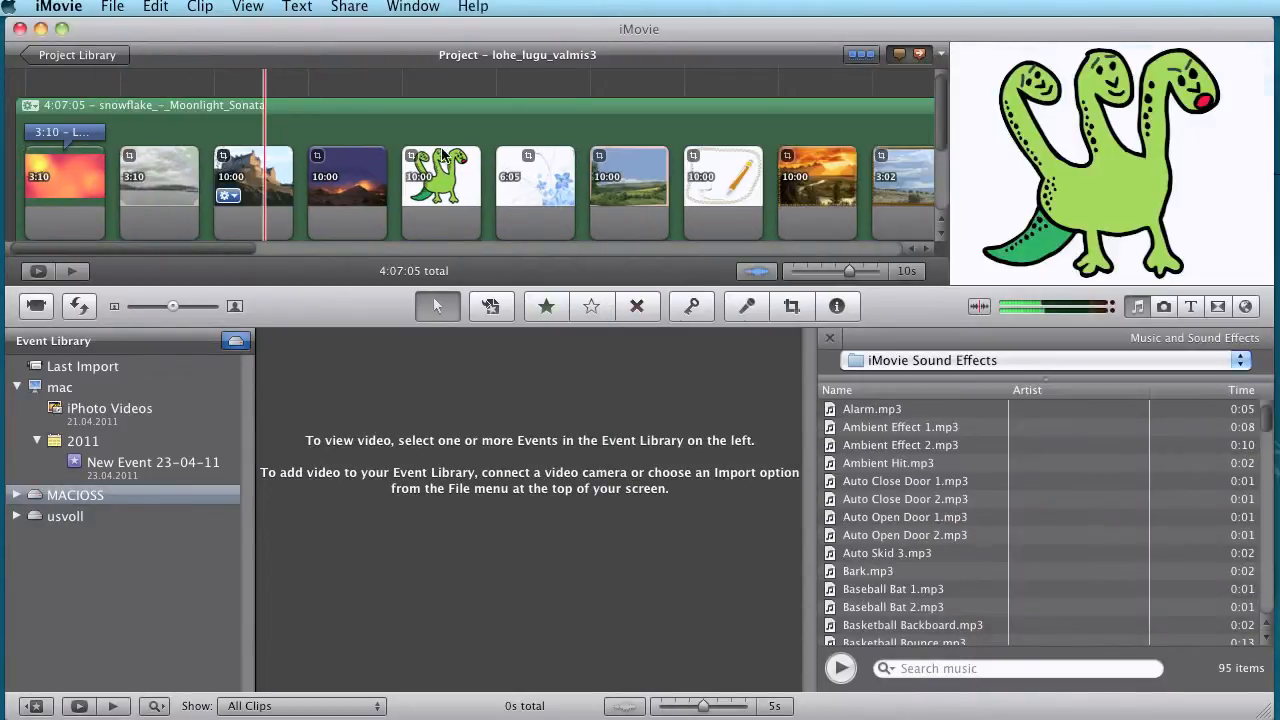
- Review the background music beneath the voiceover and check the first photo clips up to the castle
scroll(942, 118, down, 5)
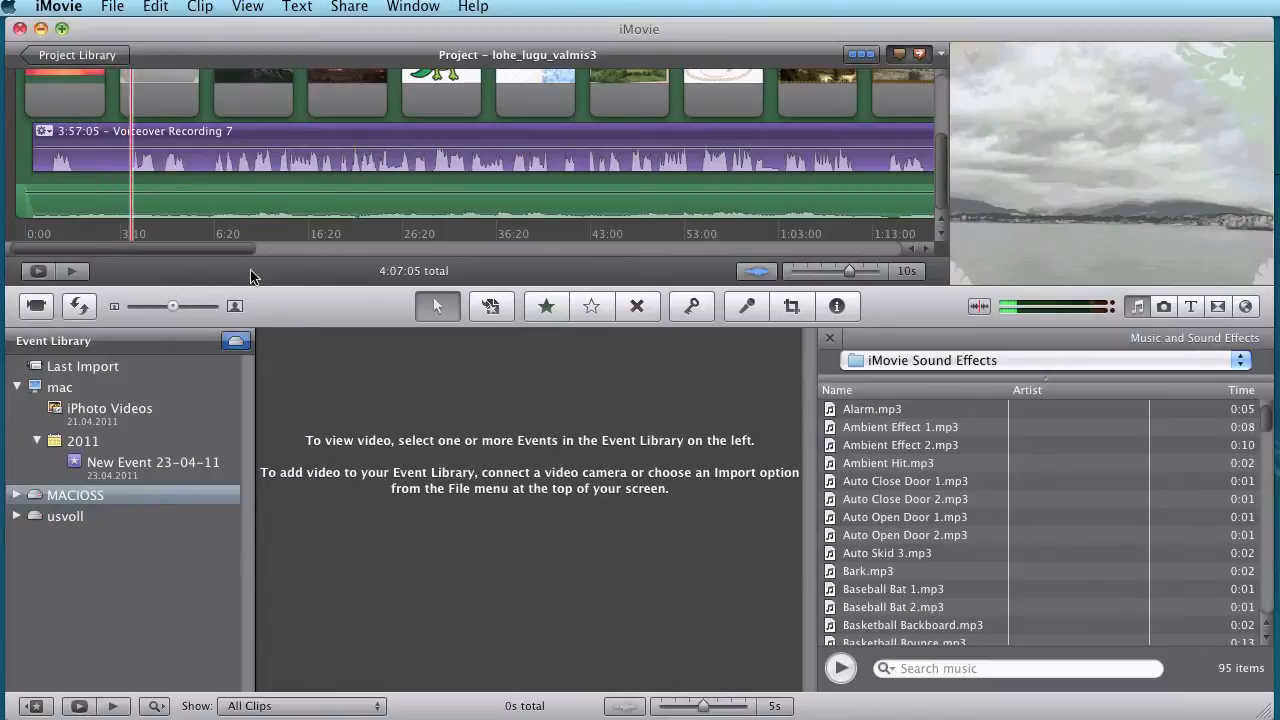
scroll(942, 178, up, 5)
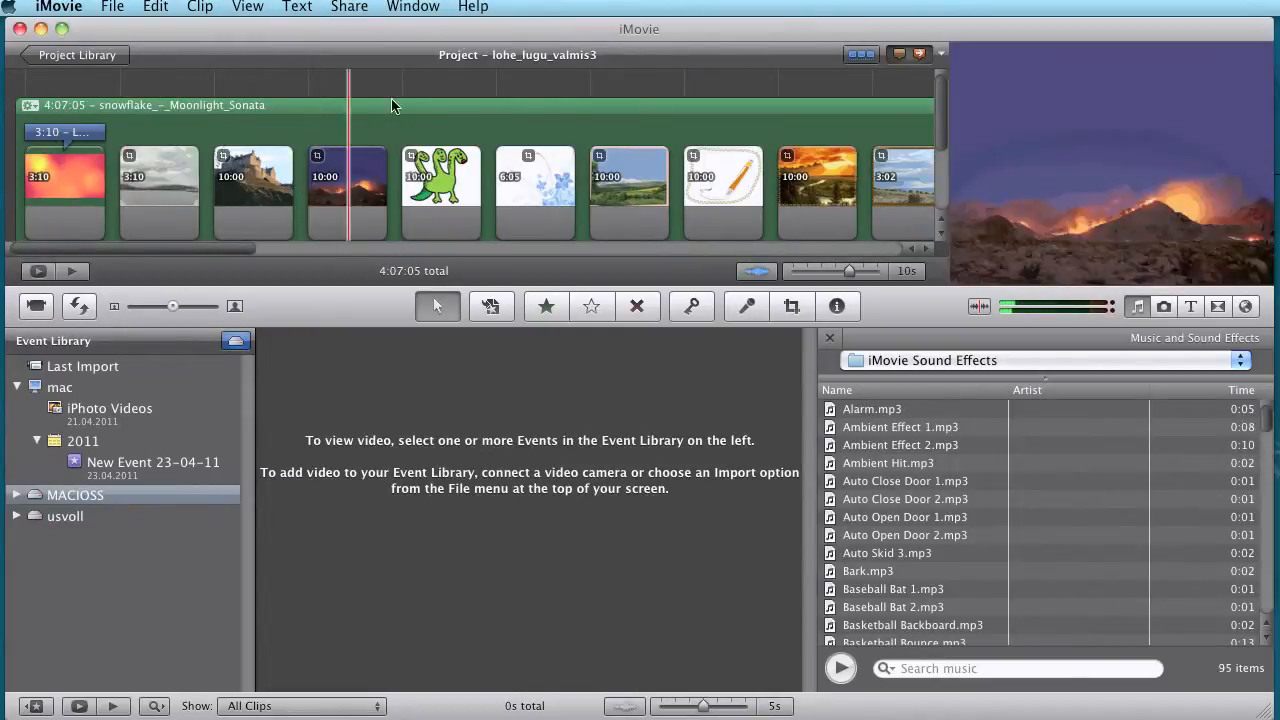
click(64, 180)
click(170, 180)
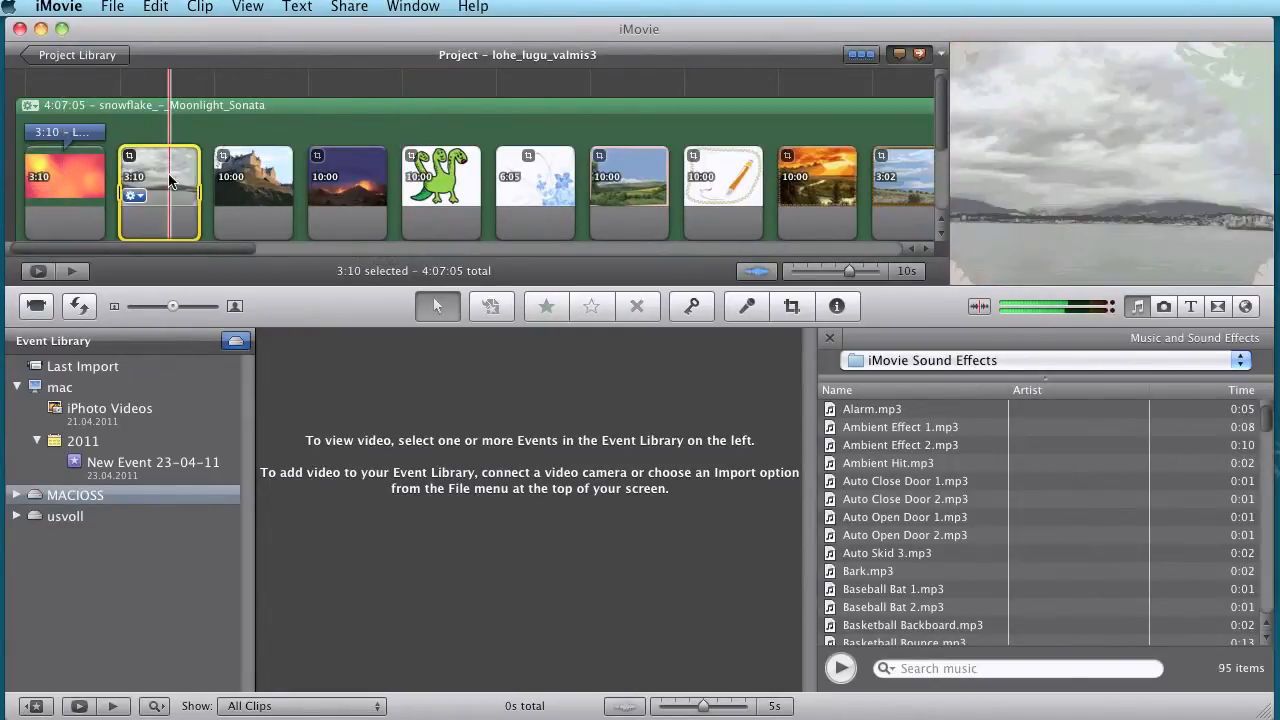
click(254, 182)
- Switch to Finder, open the Helid folder in Lohe_lugu and place its window below the project timeline
key(super+Tab)
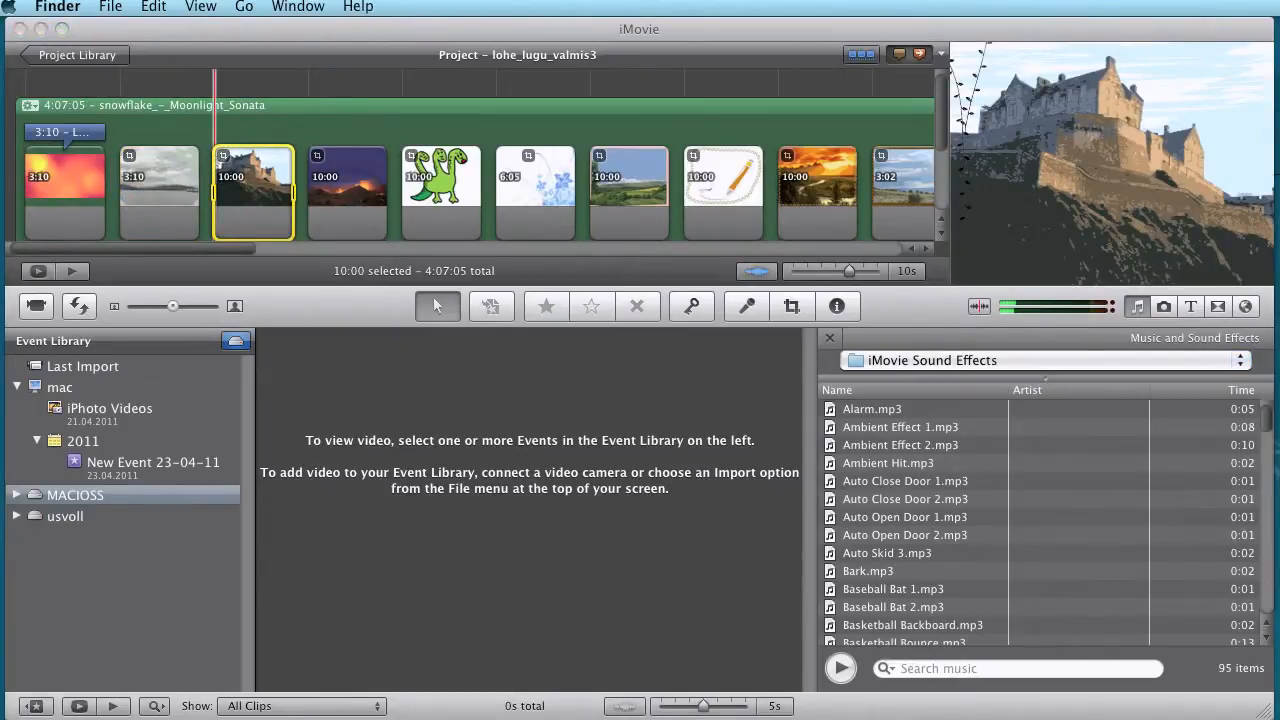
click(1040, 168)
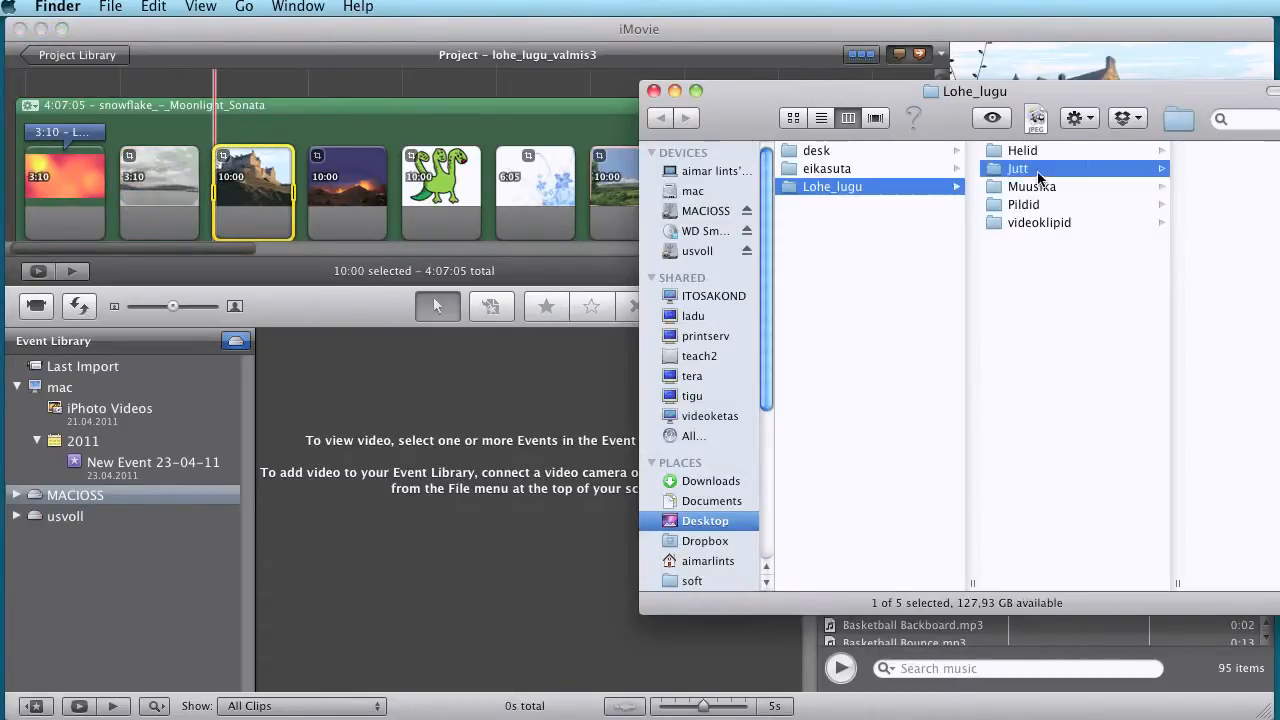
click(1040, 150)
drag(1132, 89, 1077, 90)
click(1067, 153)
drag(960, 92, 407, 256)
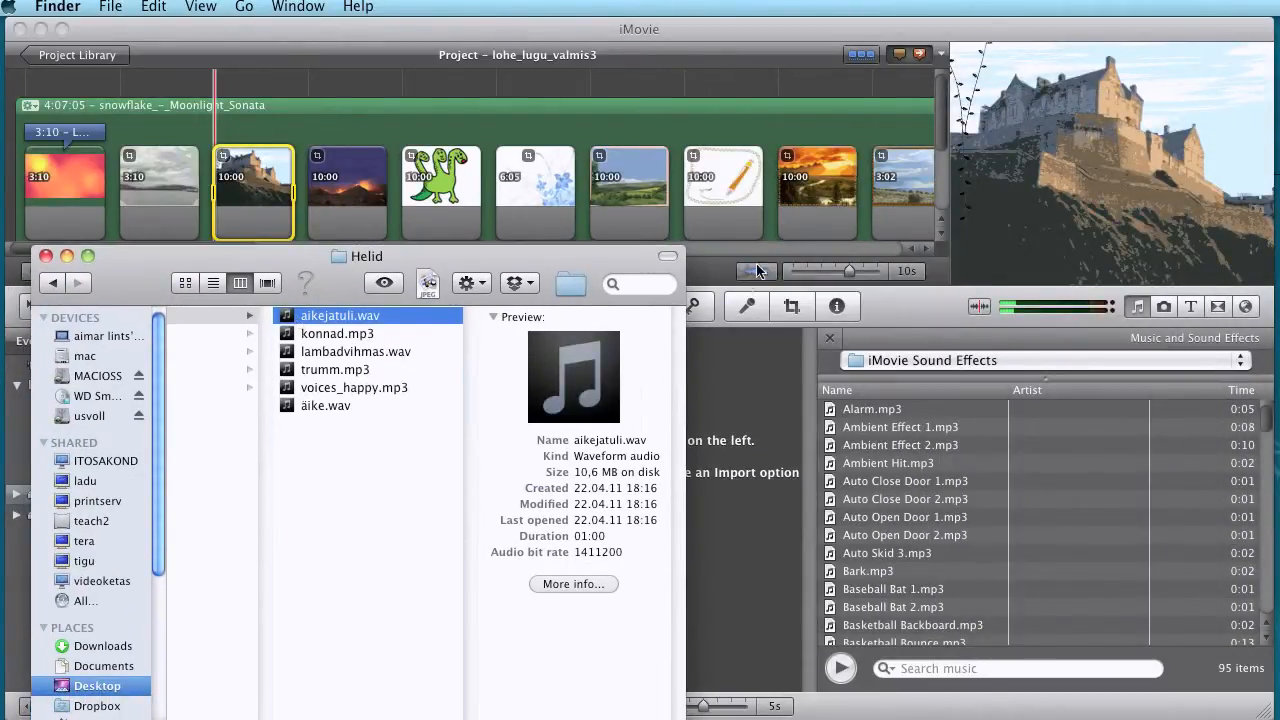
- Add aikejatuli.wav from the Helid folder as a sound effect on the burning landscape clip
drag(297, 321, 345, 251)
drag(323, 318, 348, 190)
drag(349, 175, 351, 173)
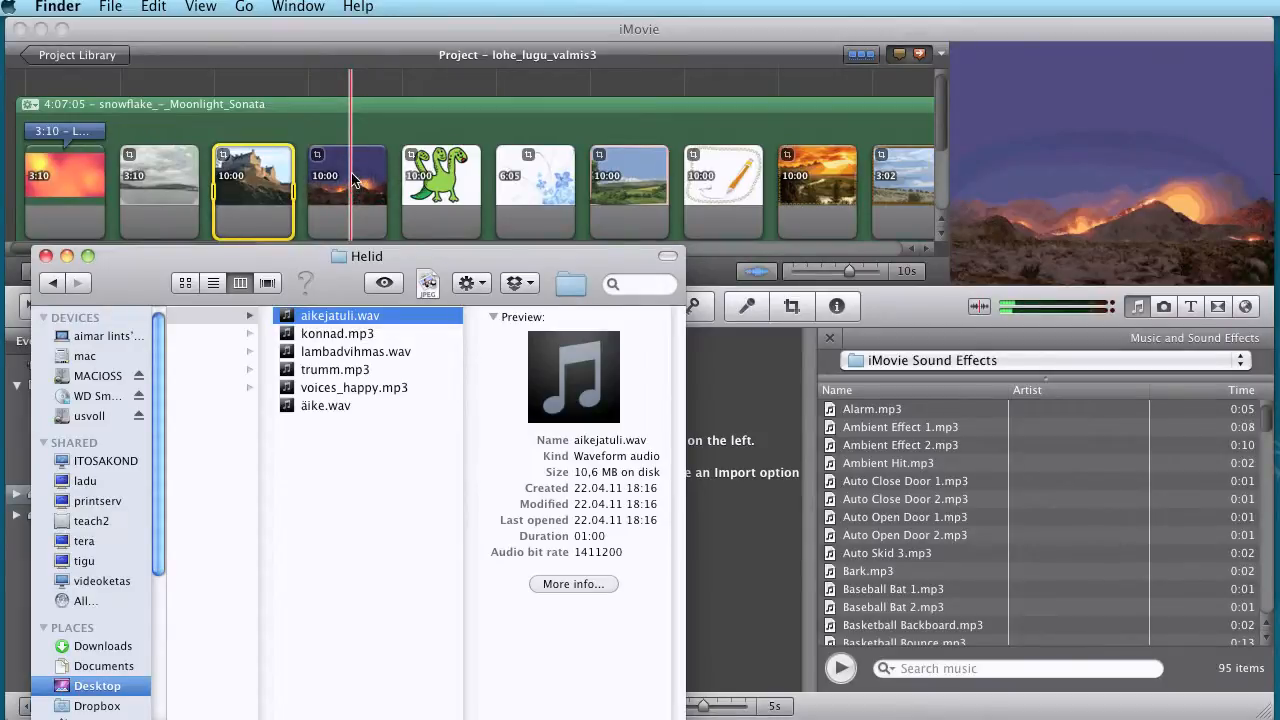
drag(423, 266, 429, 322)
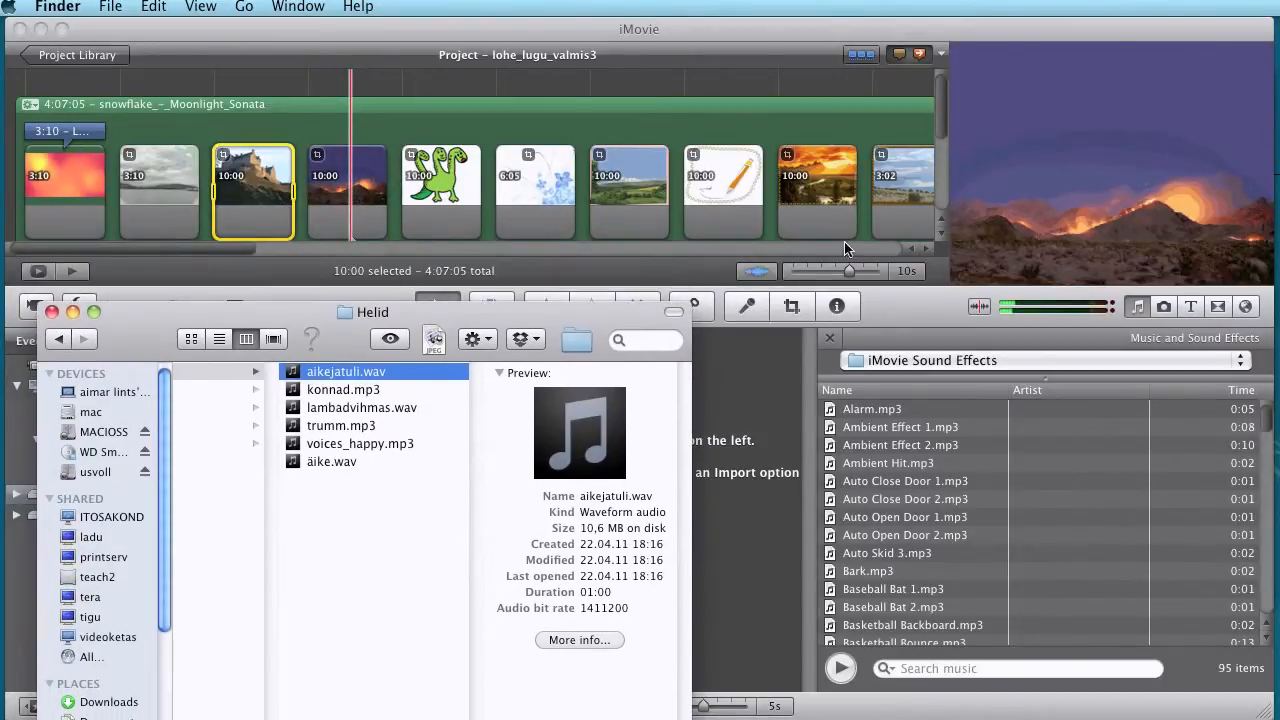
- Move the aikejatuli sound effect earlier in the timeline so it starts at the end of the castle clip
click(929, 167)
scroll(933, 165, down, 5)
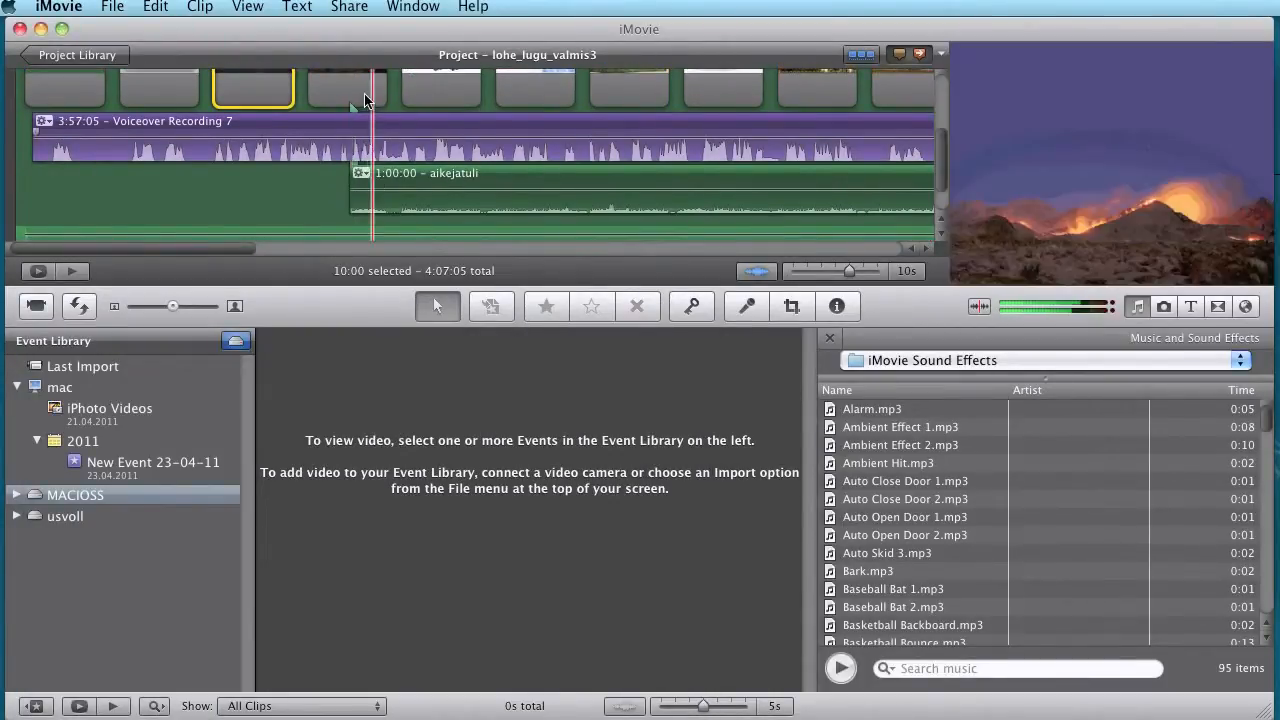
drag(355, 98, 345, 100)
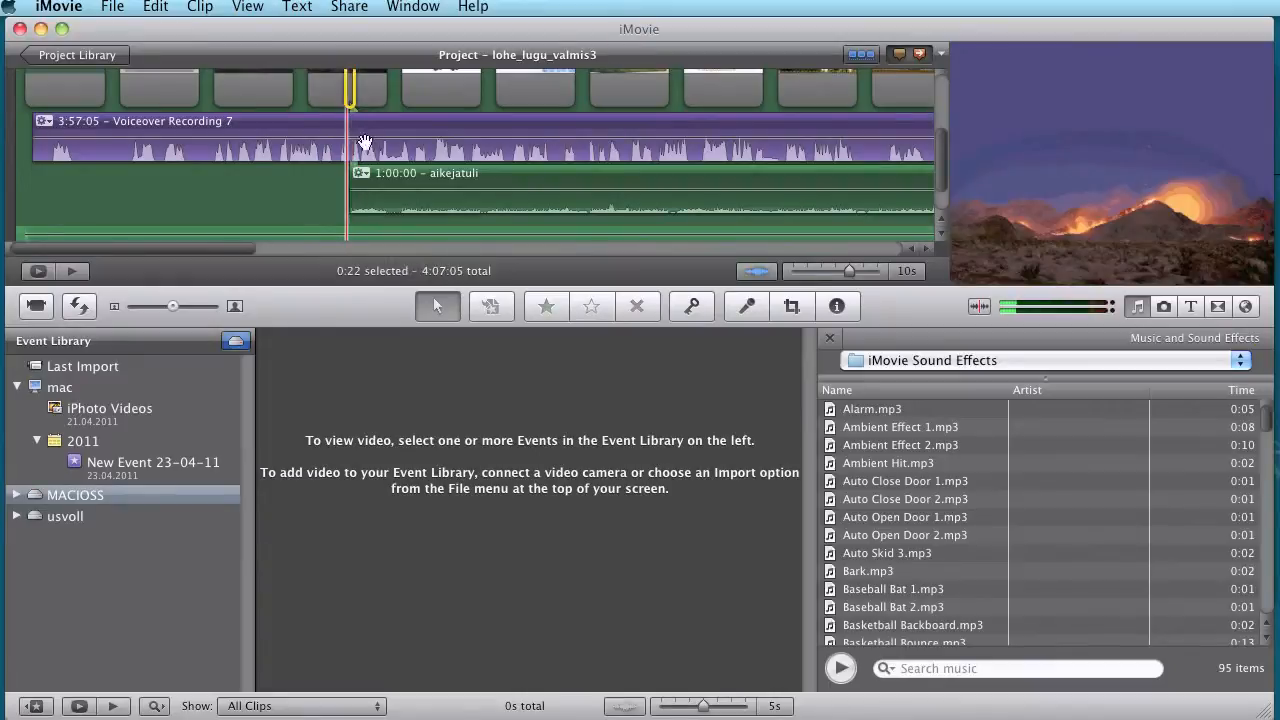
click(418, 176)
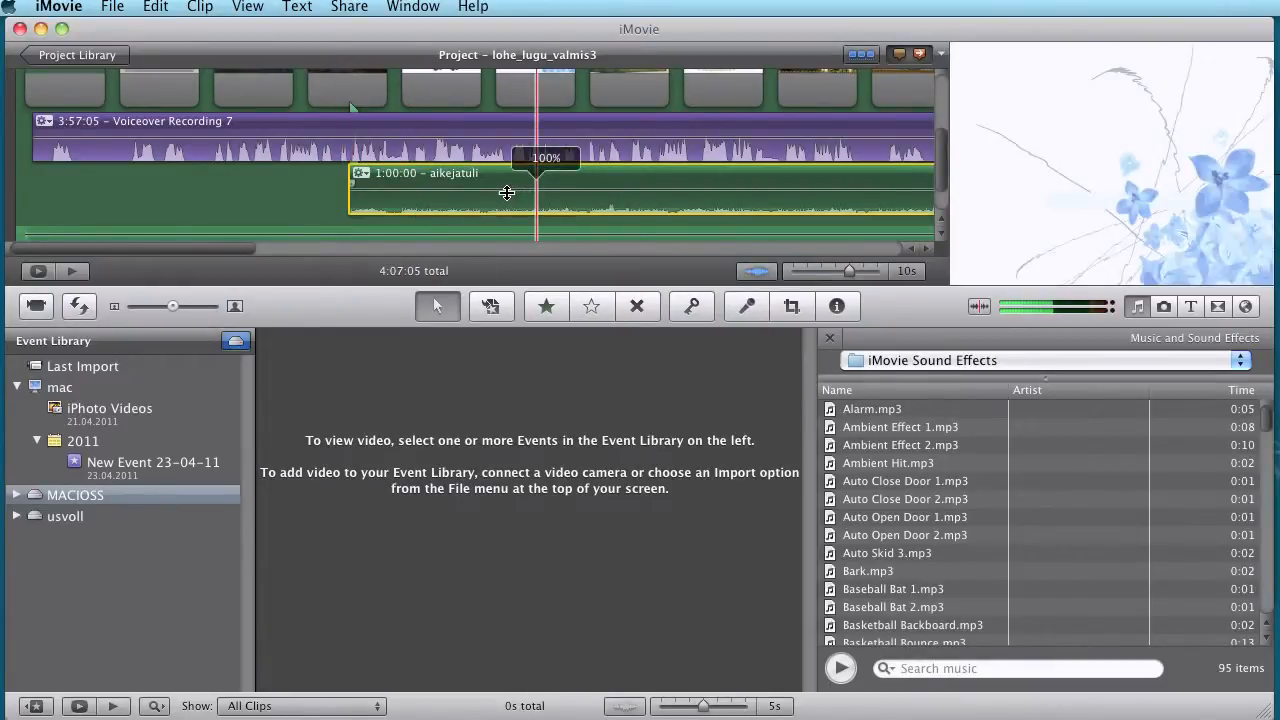
drag(486, 192, 420, 178)
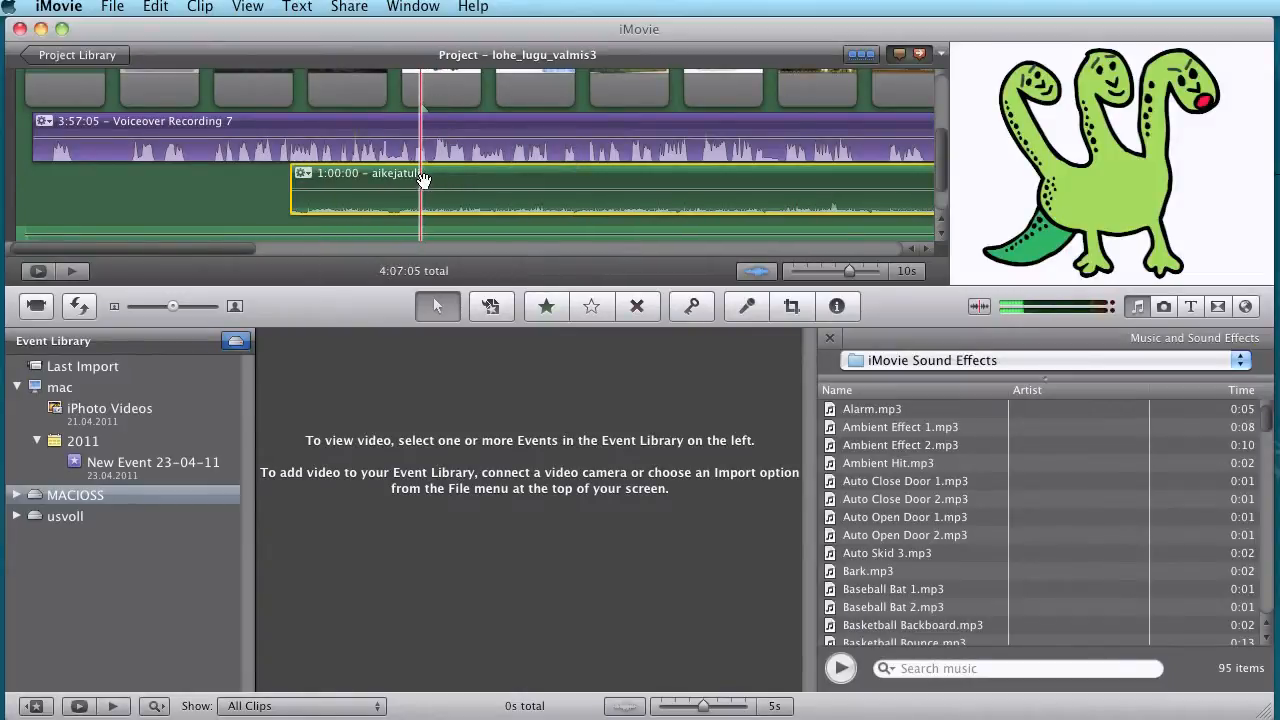
- Check how the voiceover and the aikejatuli sound line up with the photo clips, and select the voiceover
scroll(943, 157, up, 3)
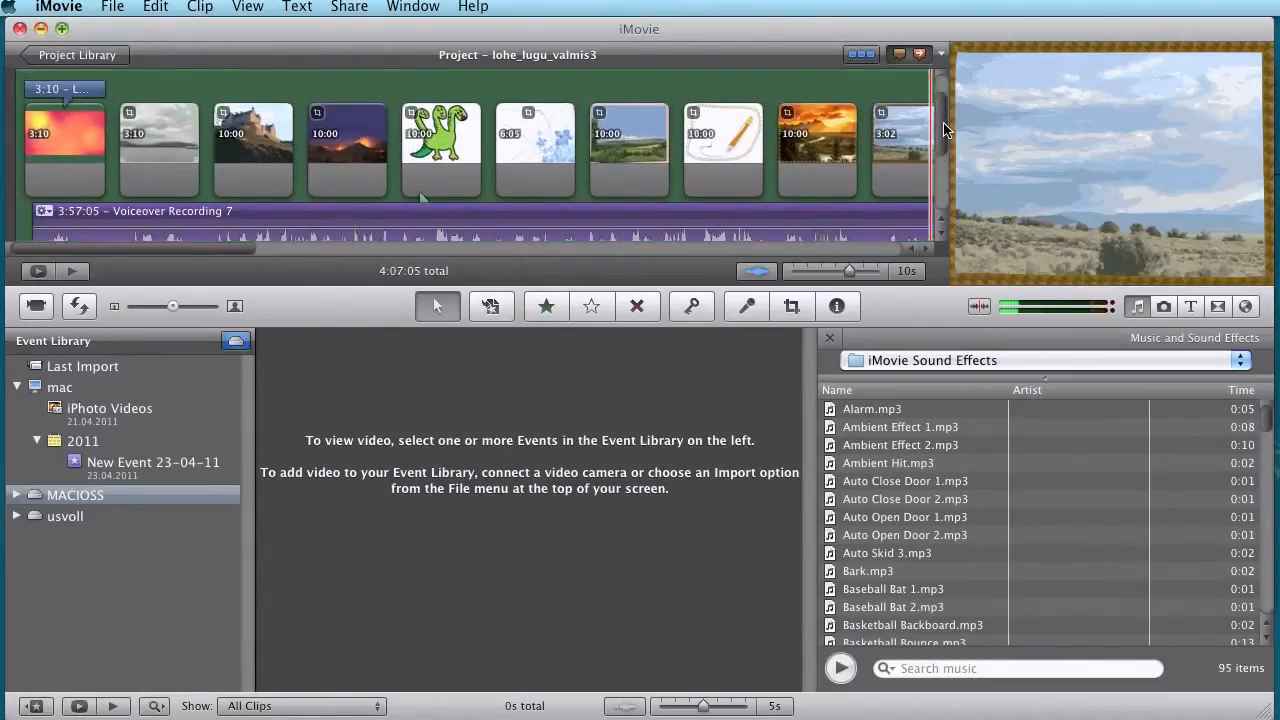
scroll(943, 136, down, 3)
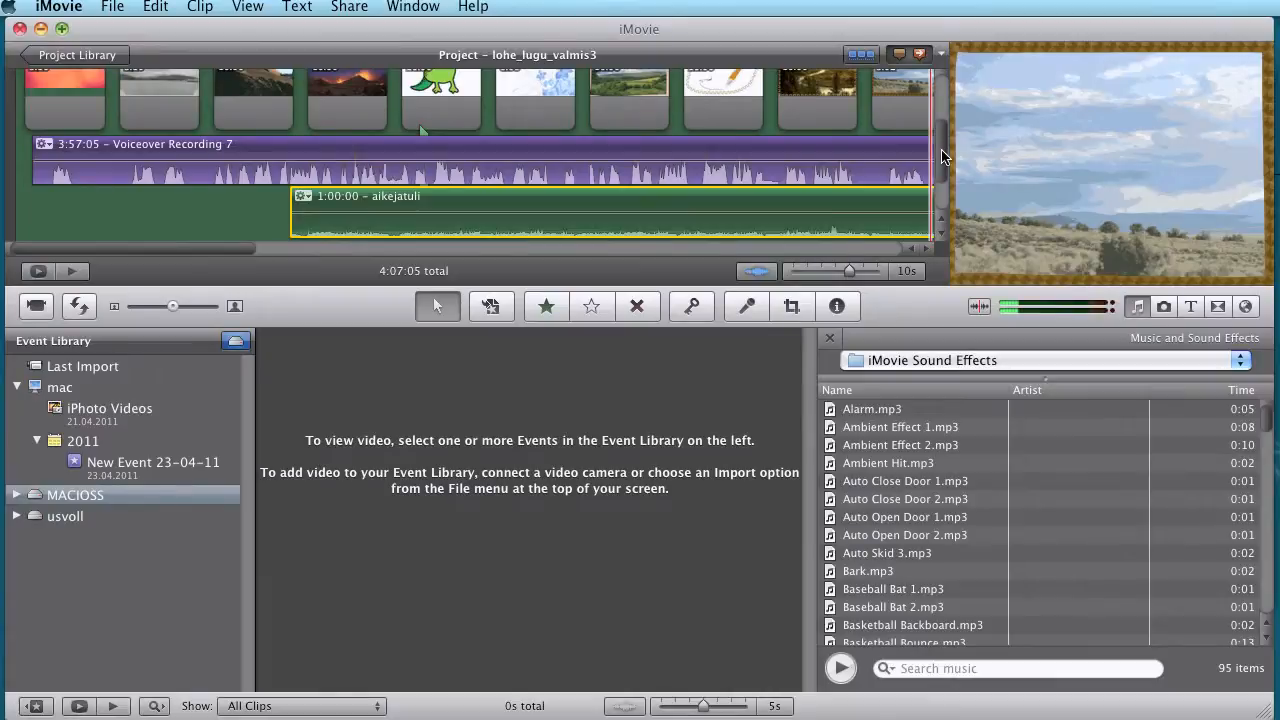
scroll(943, 157, up, 3)
scroll(943, 157, down, 2)
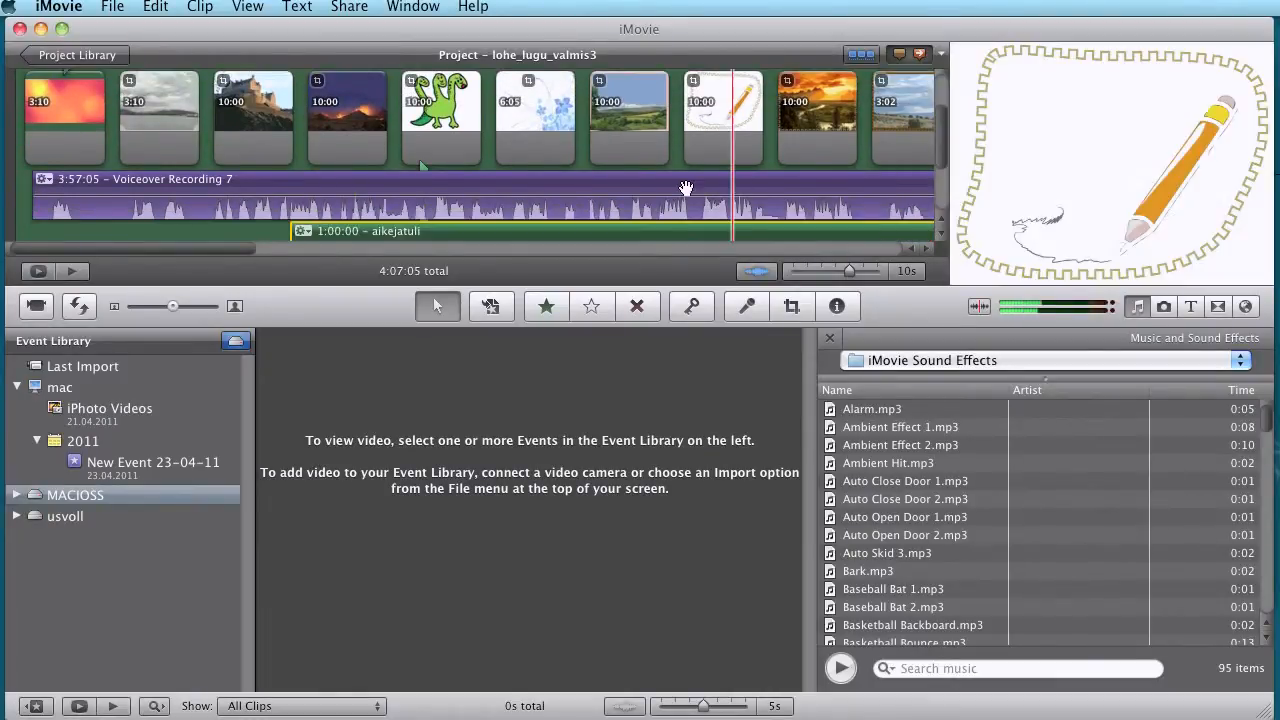
click(684, 189)
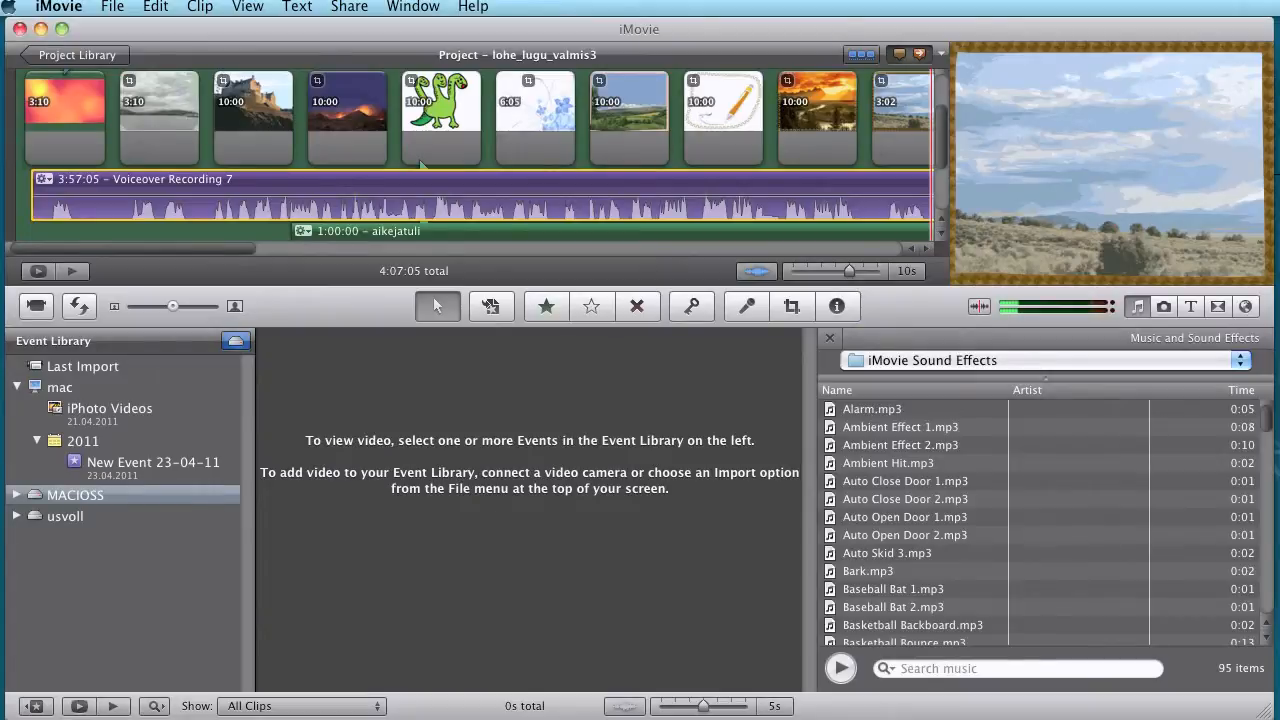
- Switch to Finder and add äike.wav from the Helid folder as a sound effect on the grey seascape clip
key(super+Tab)
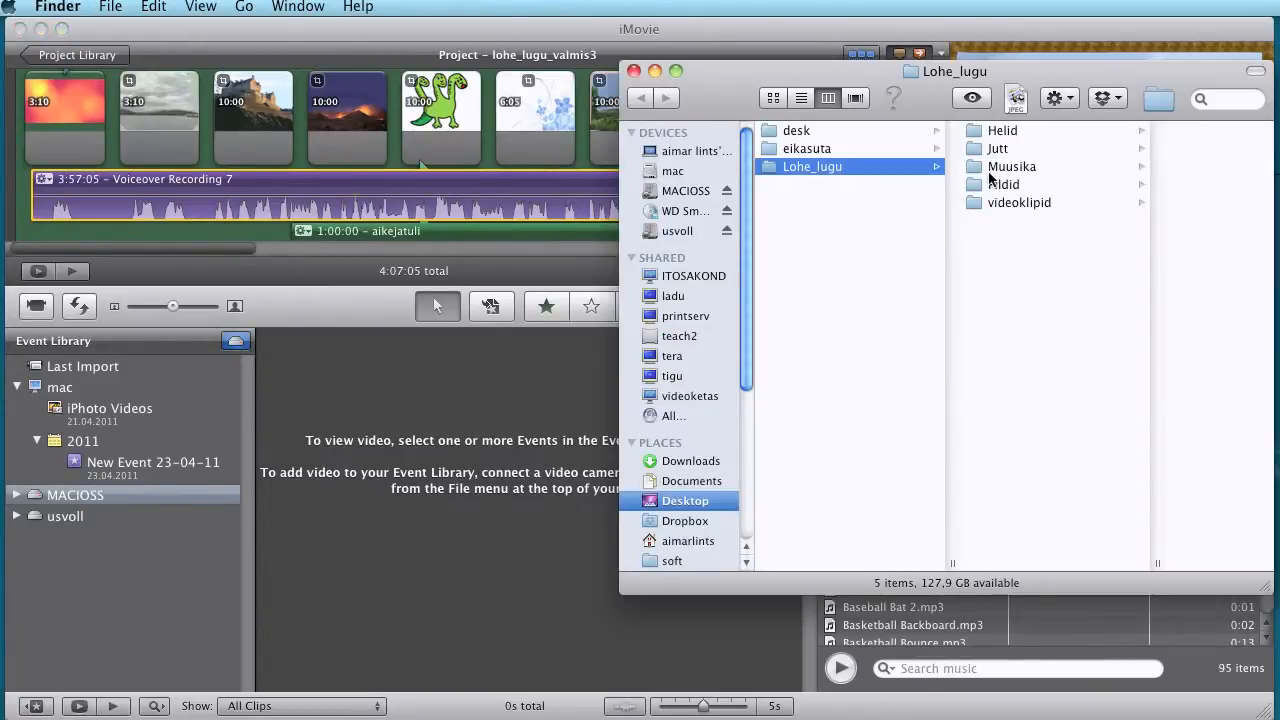
click(1000, 130)
drag(1000, 72, 765, 247)
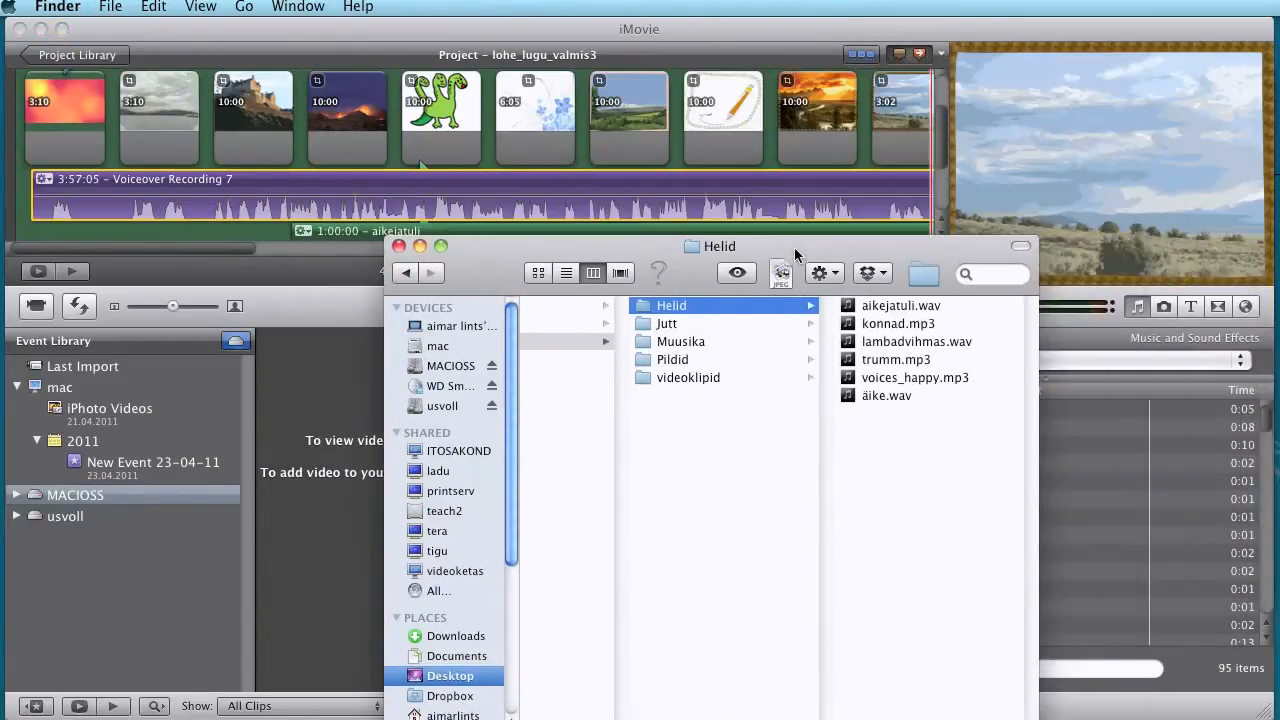
click(882, 341)
click(697, 360)
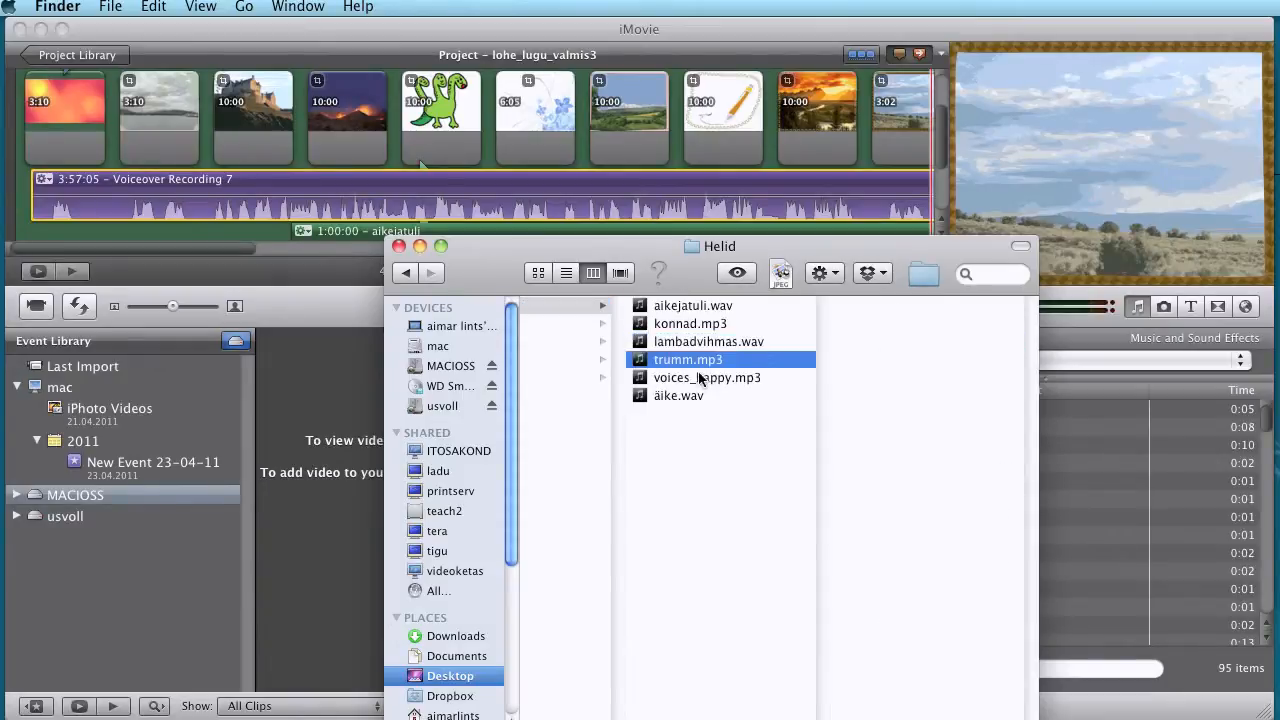
click(694, 383)
click(645, 396)
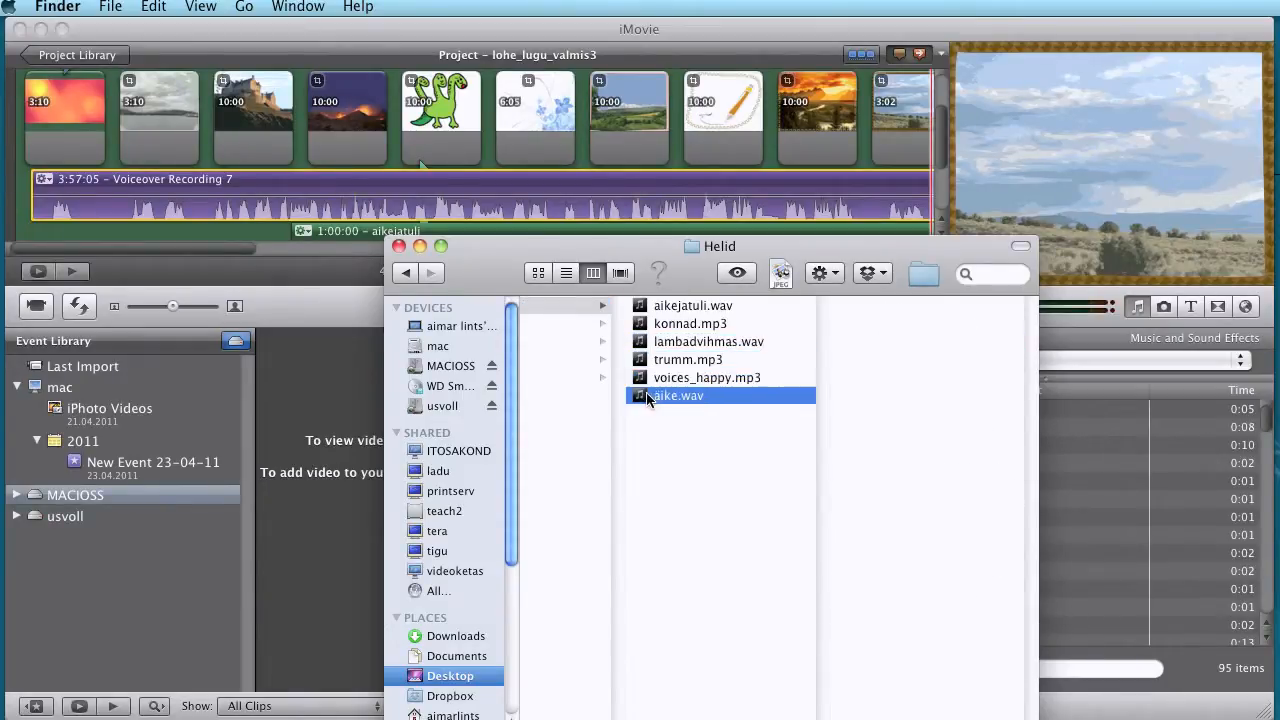
drag(645, 396, 128, 103)
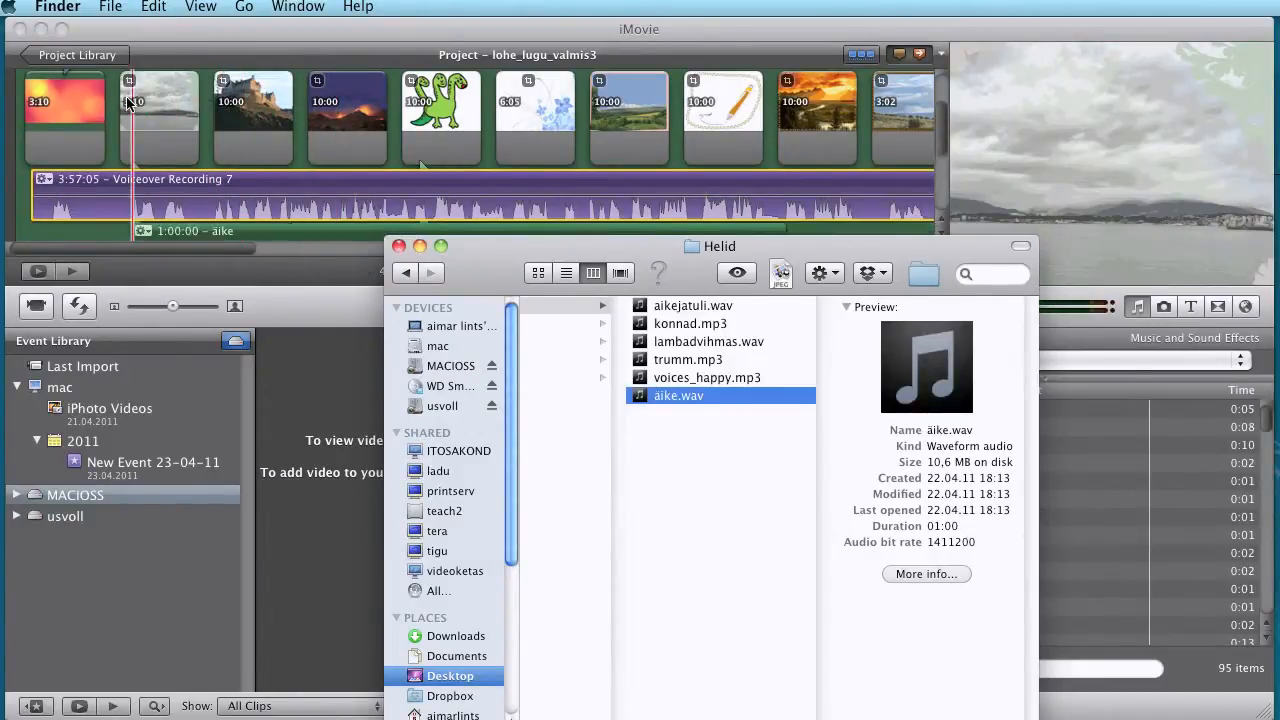
drag(859, 251, 877, 325)
- Trim the end of the äike sound effect to a length of about 47:04
drag(941, 129, 941, 165)
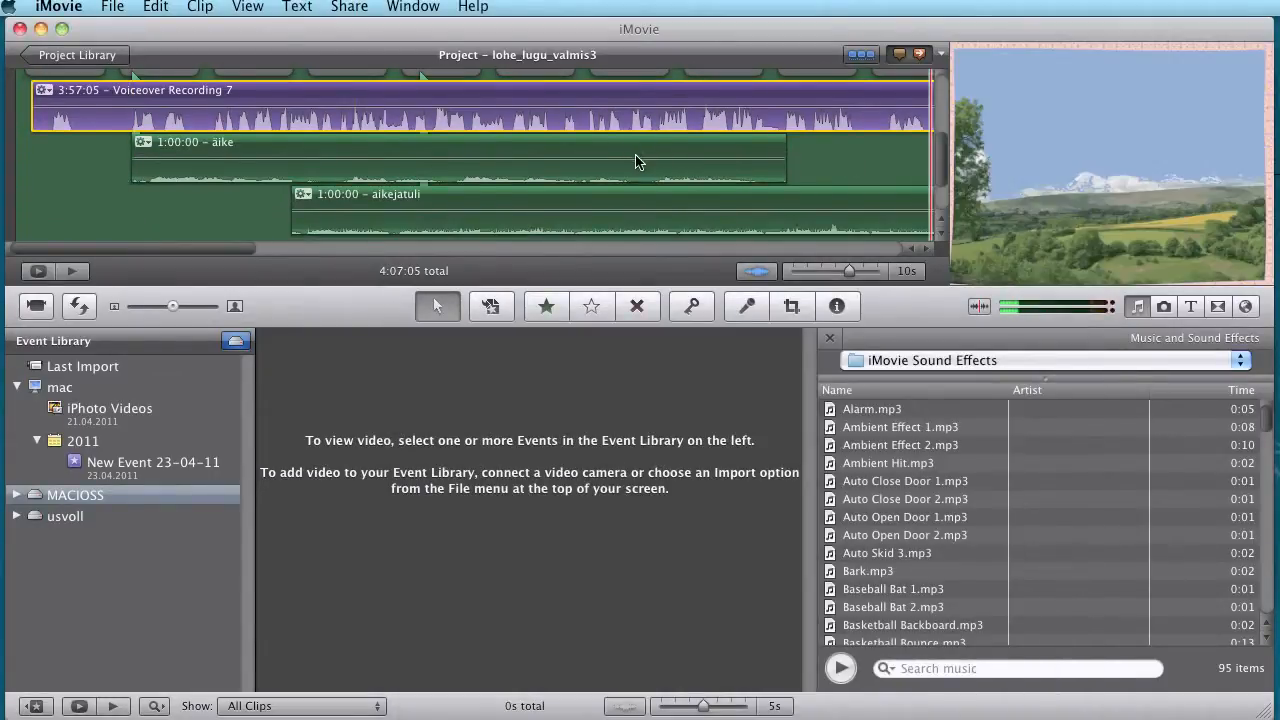
drag(601, 163, 605, 164)
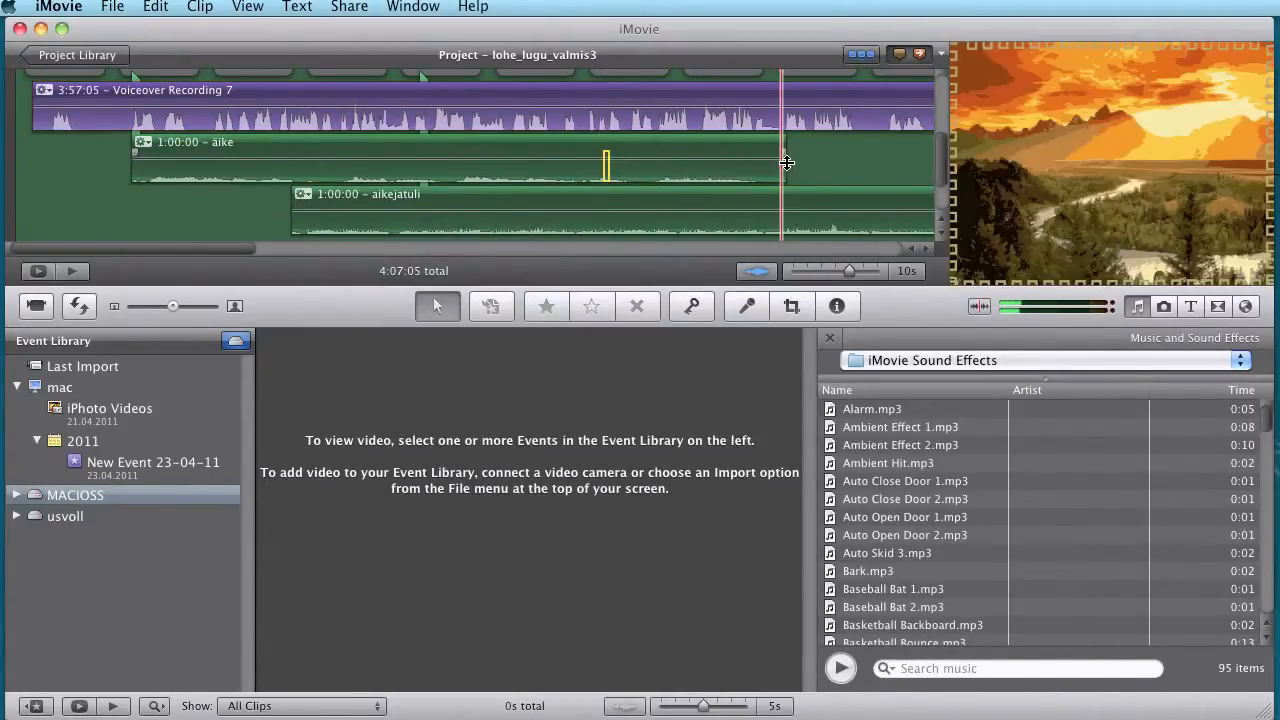
drag(773, 153, 697, 150)
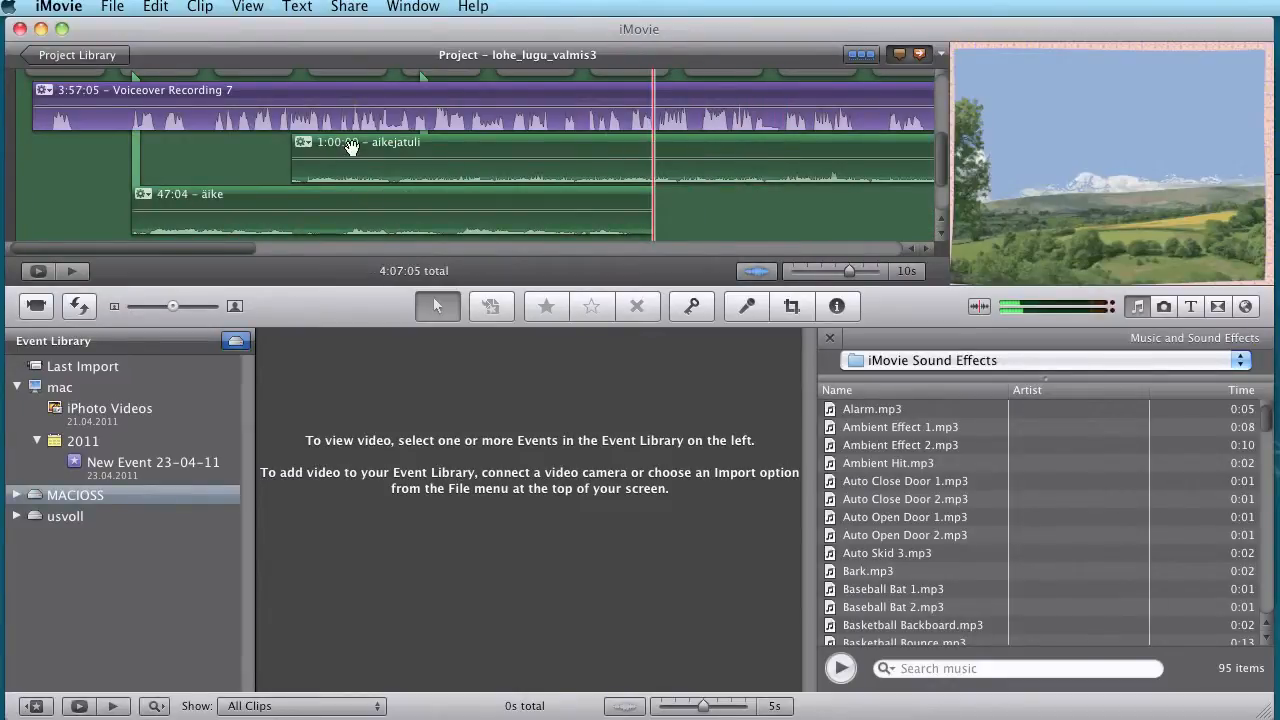
- Check the duration and audio effect settings of the aikejatuli sound in its clip inspector
click(301, 144)
click(345, 160)
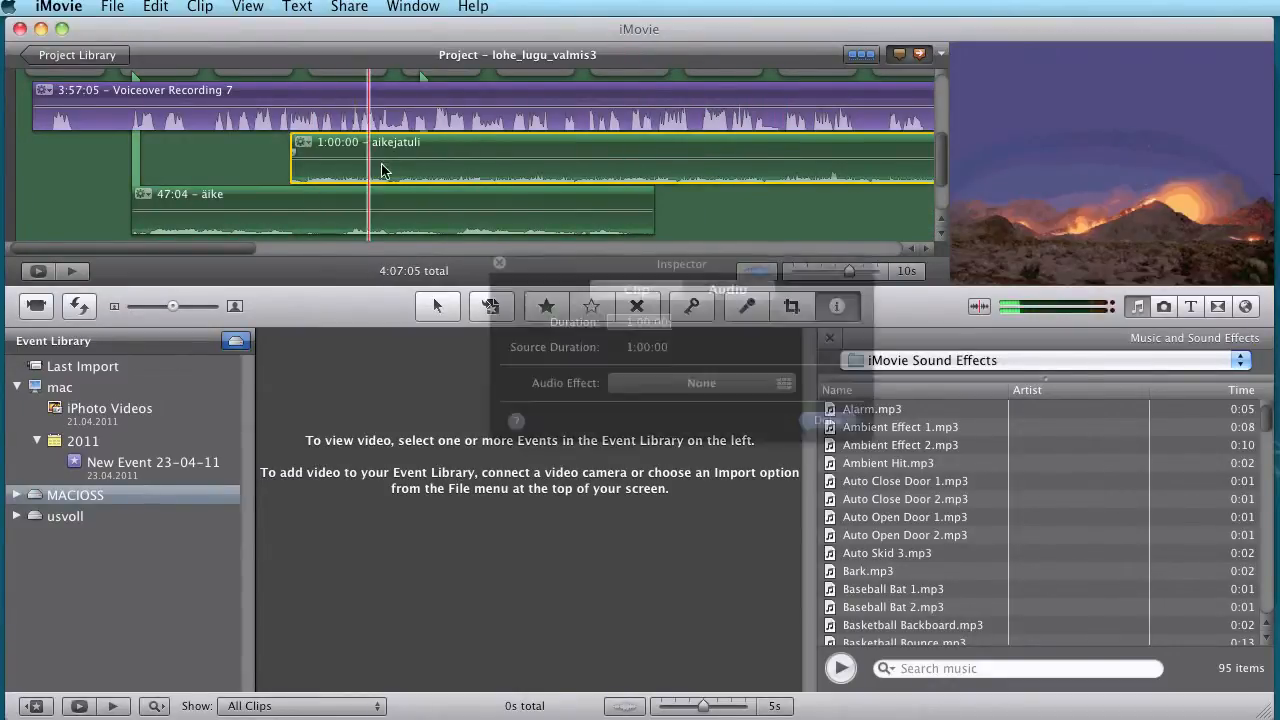
click(636, 326)
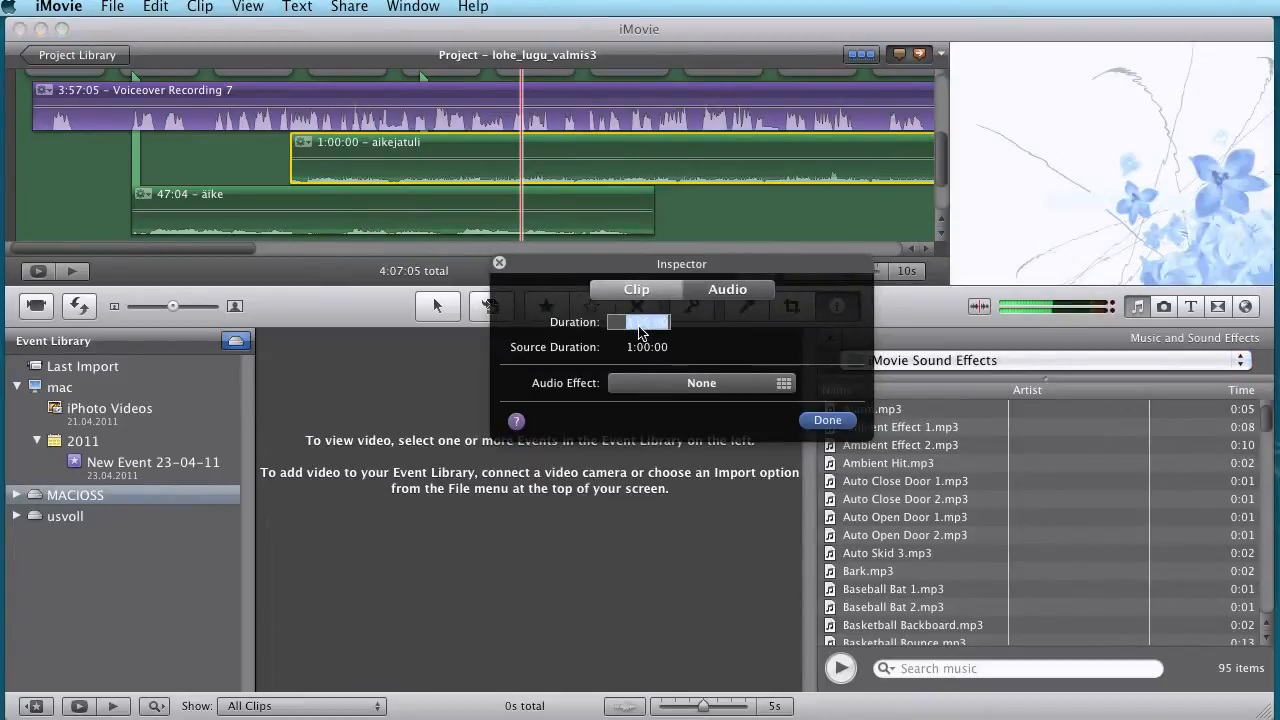
key(Return)
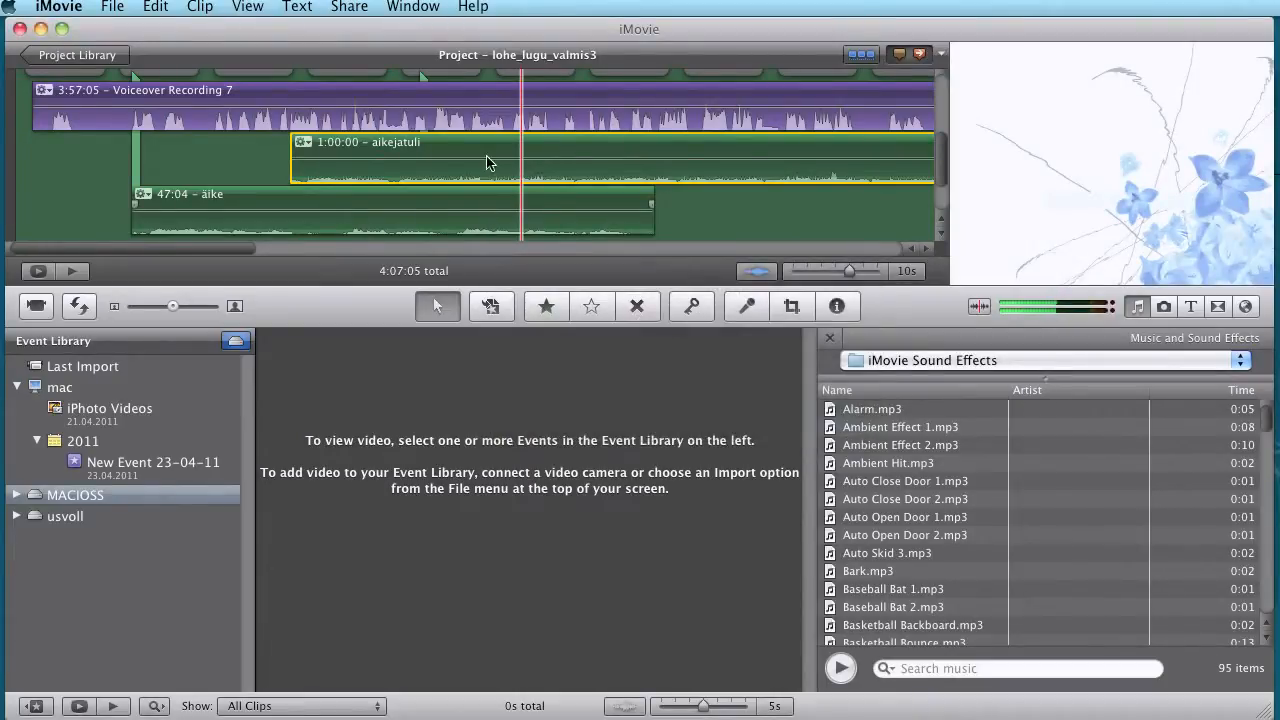
- Silence the middle range of the aikejatuli sound and the middle range of the äike sound
drag(540, 176, 727, 178)
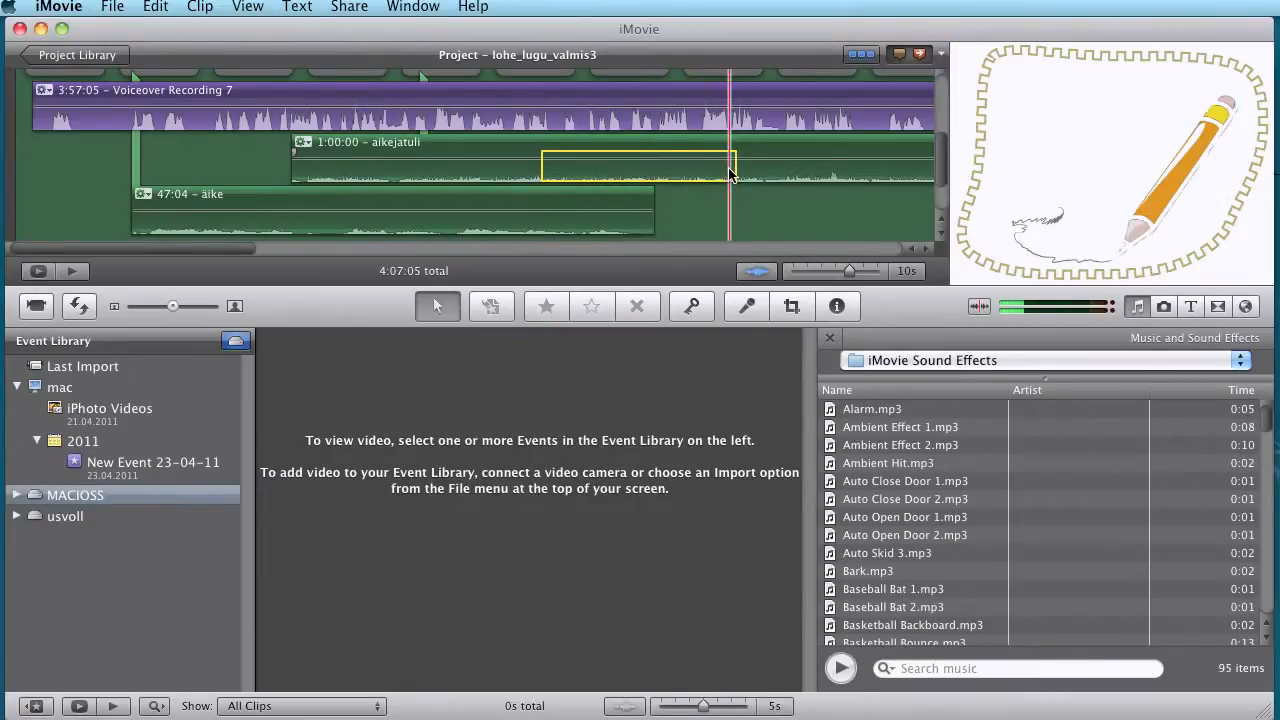
key(Delete)
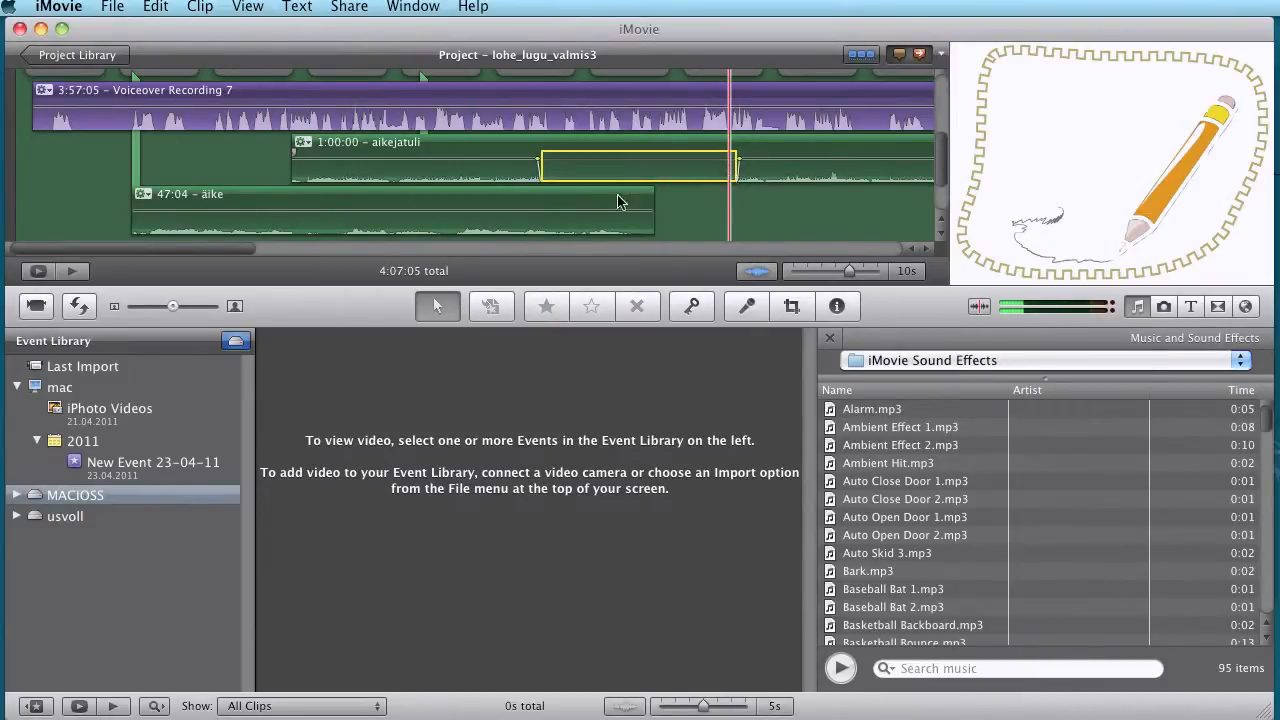
drag(310, 222, 538, 228)
key(Delete)
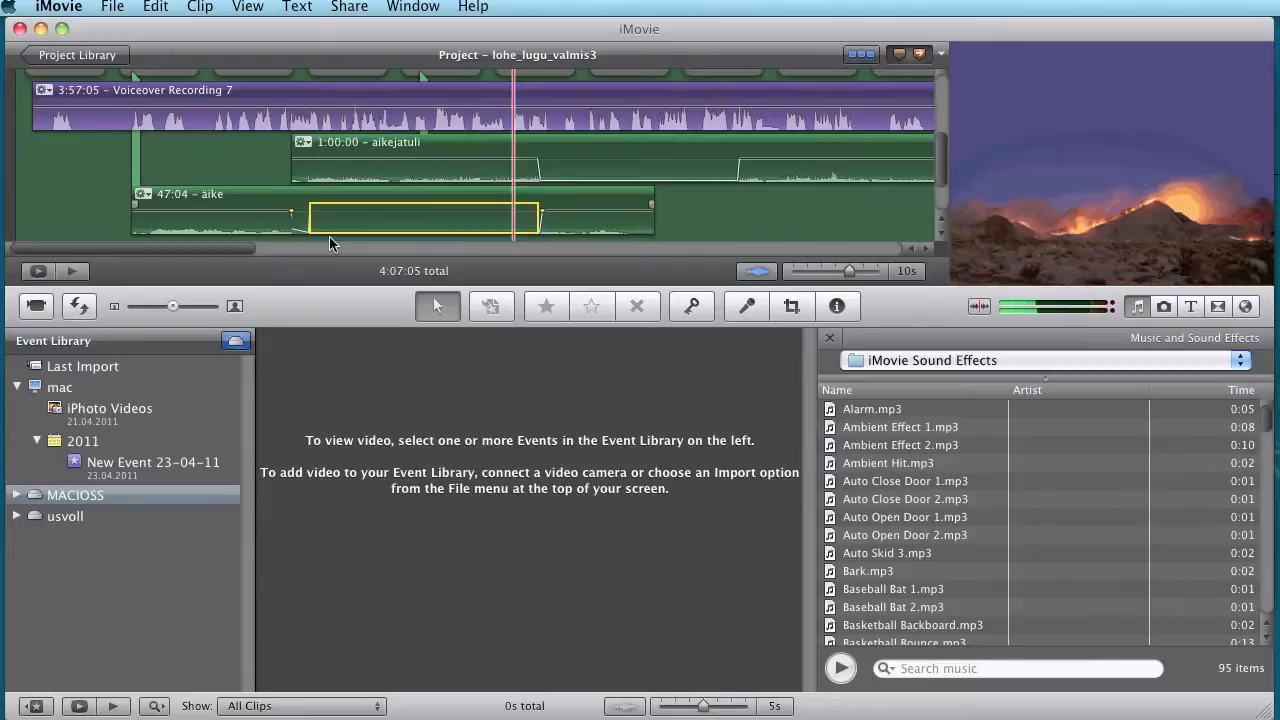
click(655, 172)
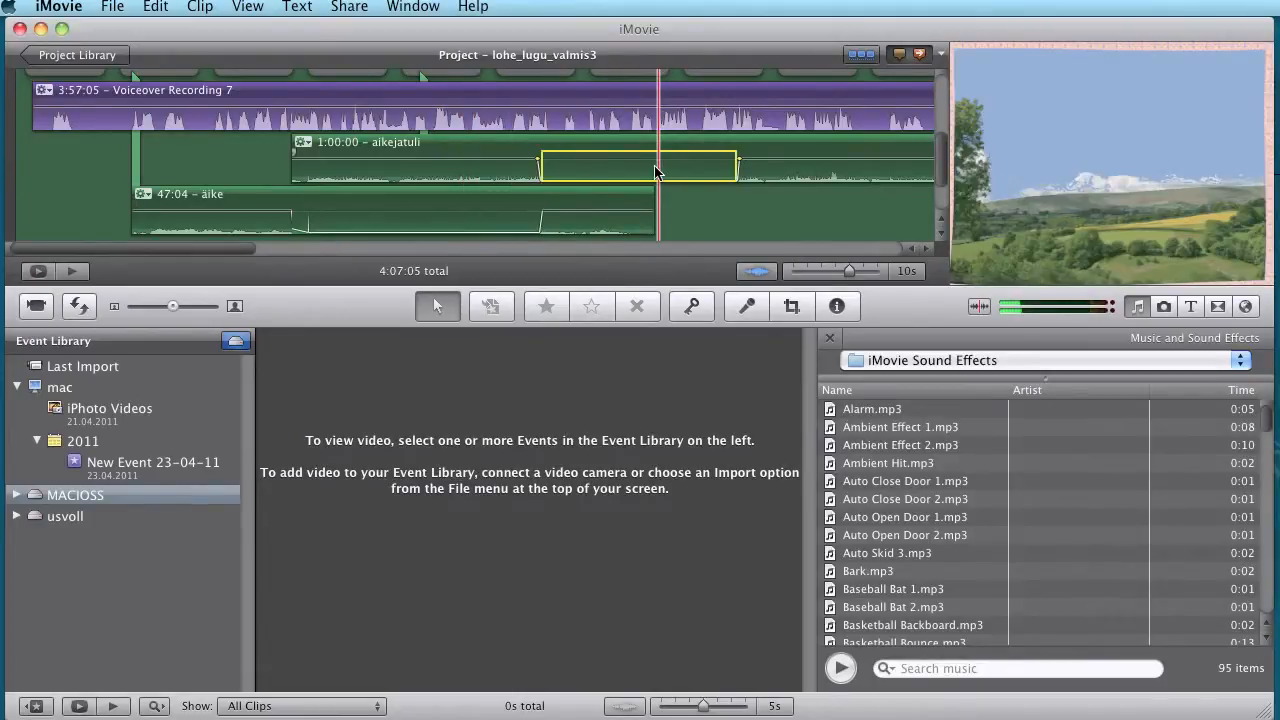
- Trim the end of the aikejatuli sound to a length of about 48:21
scroll(941, 151, up, 2)
scroll(940, 158, down, 3)
drag(236, 250, 336, 250)
mouse_move(544, 128)
mouse_down()
mouse_move(596, 124)
mouse_move(383, 120)
mouse_move(429, 120)
mouse_move(429, 172)
mouse_up()
drag(320, 243, 191, 242)
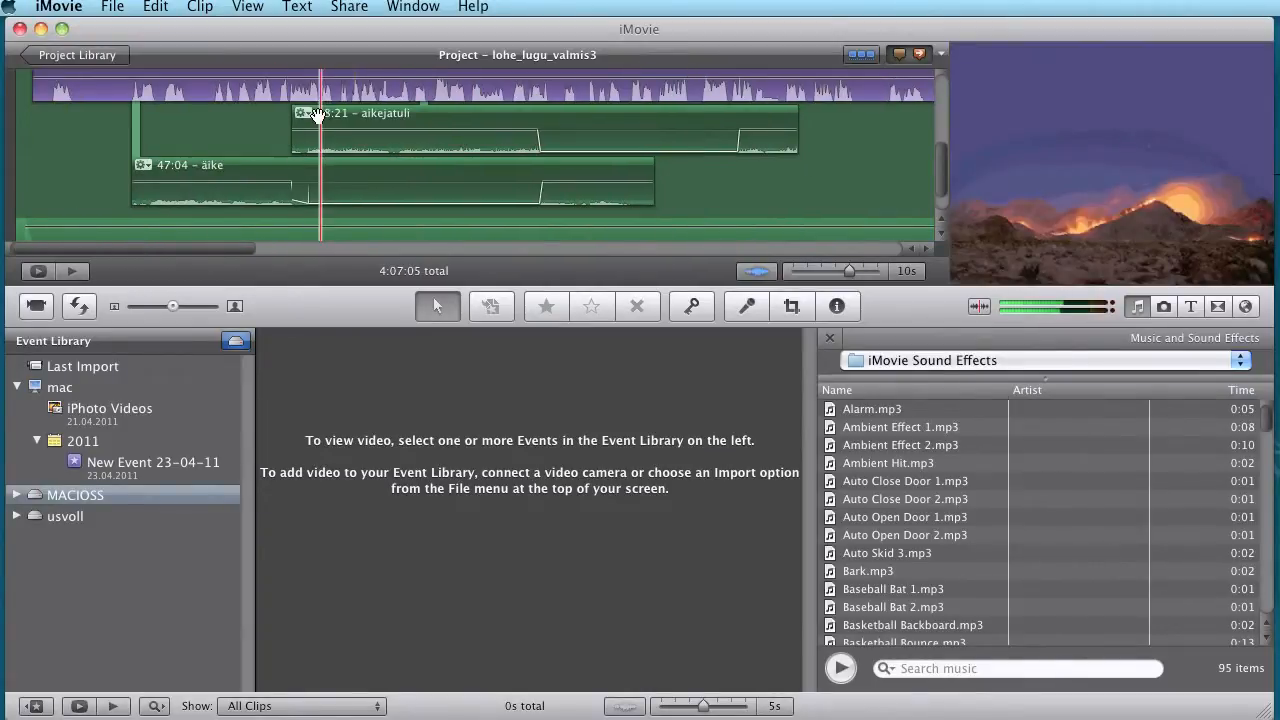
click(656, 170)
scroll(943, 180, up, 5)
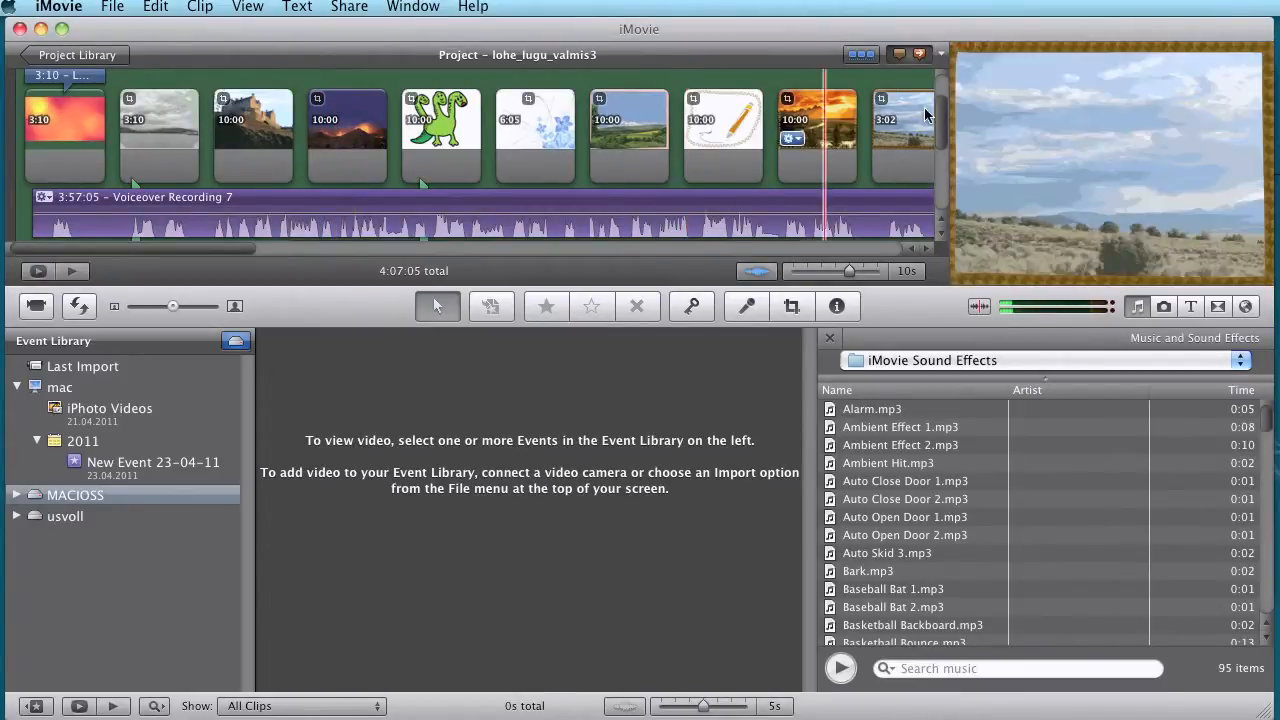
scroll(943, 146, down, 3)
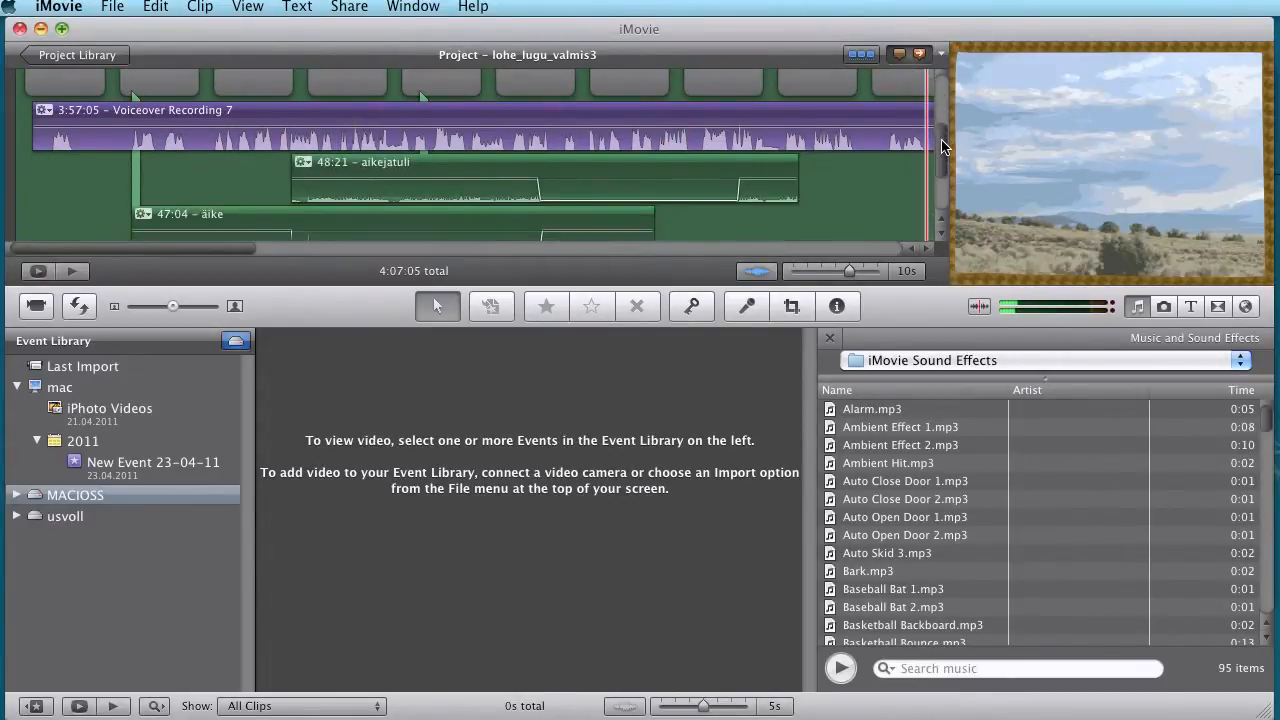
- Look through the audio effects offered for the aikejatuli sound and leave them without choosing one
click(300, 161)
click(421, 181)
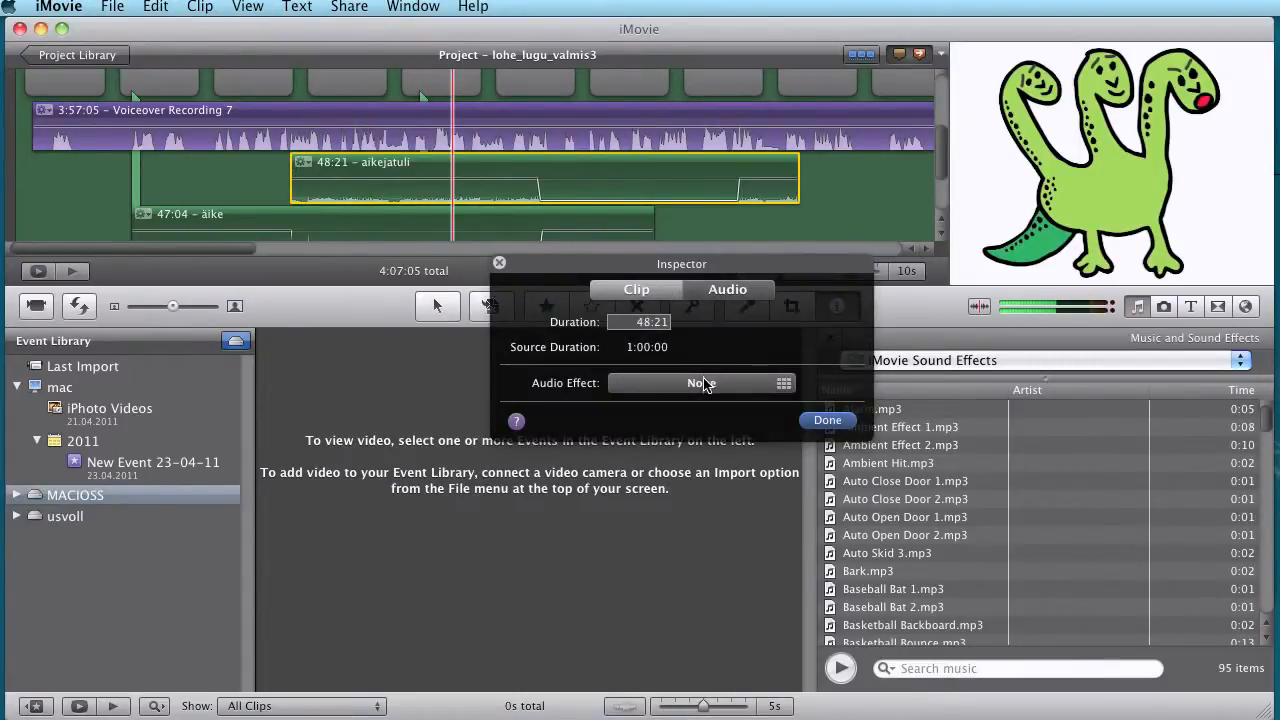
click(703, 383)
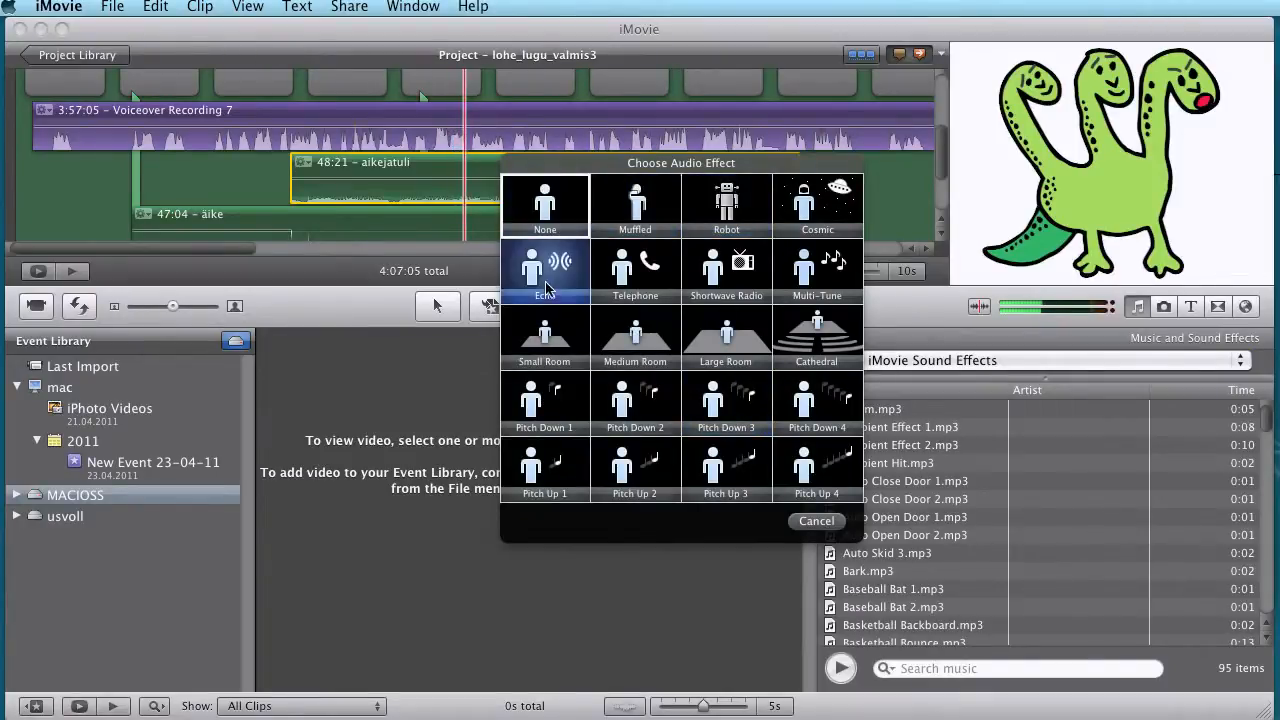
click(816, 521)
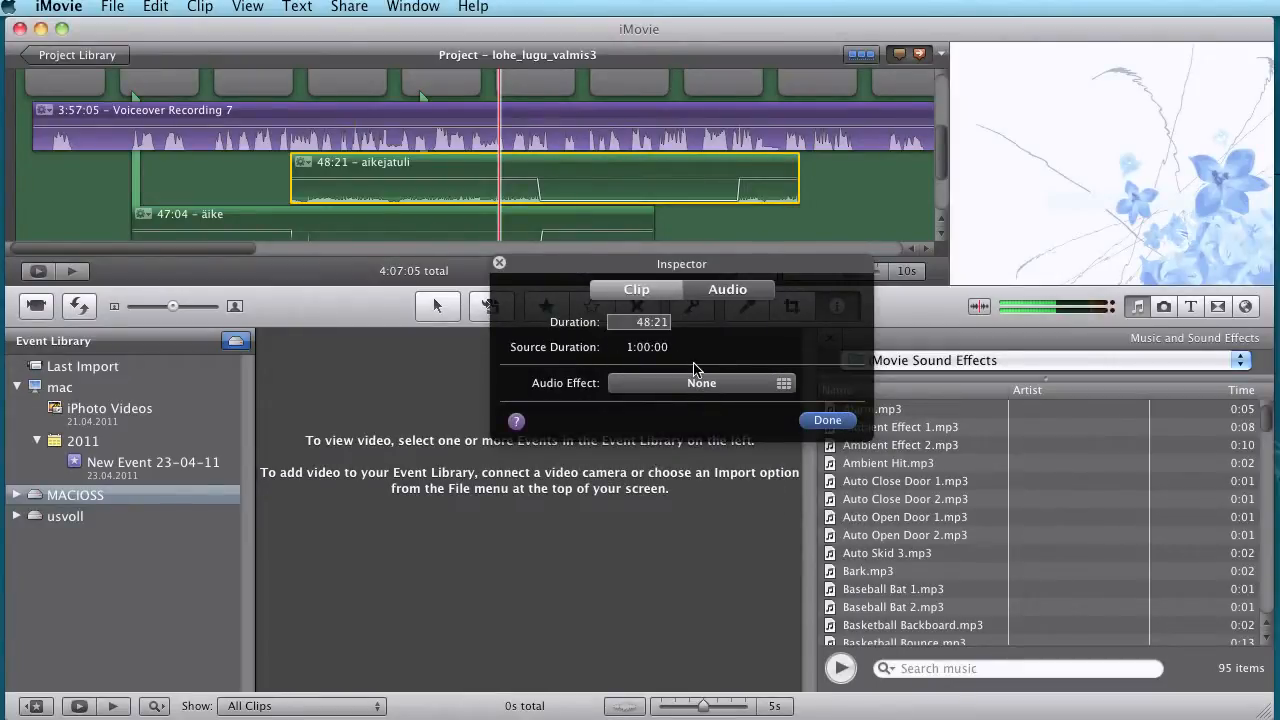
- Lower the volume of the aikejatuli sound to 68% and close its inspector
click(722, 293)
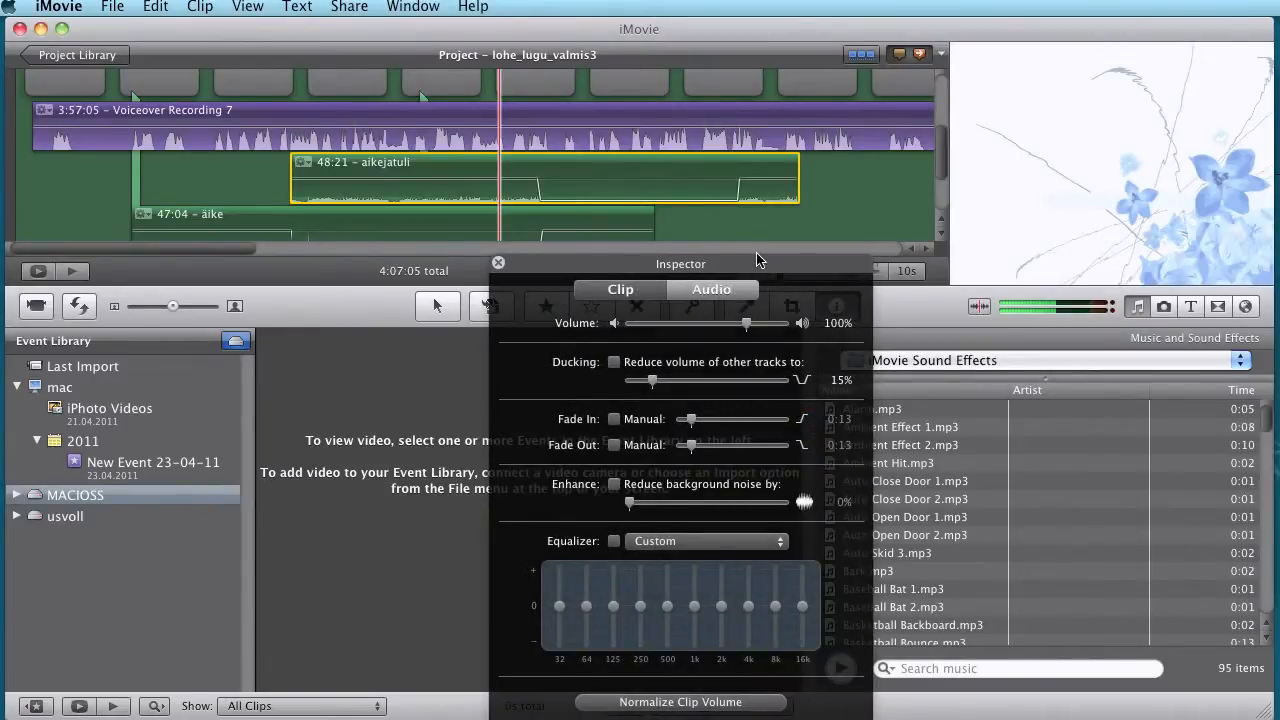
drag(668, 181, 629, 180)
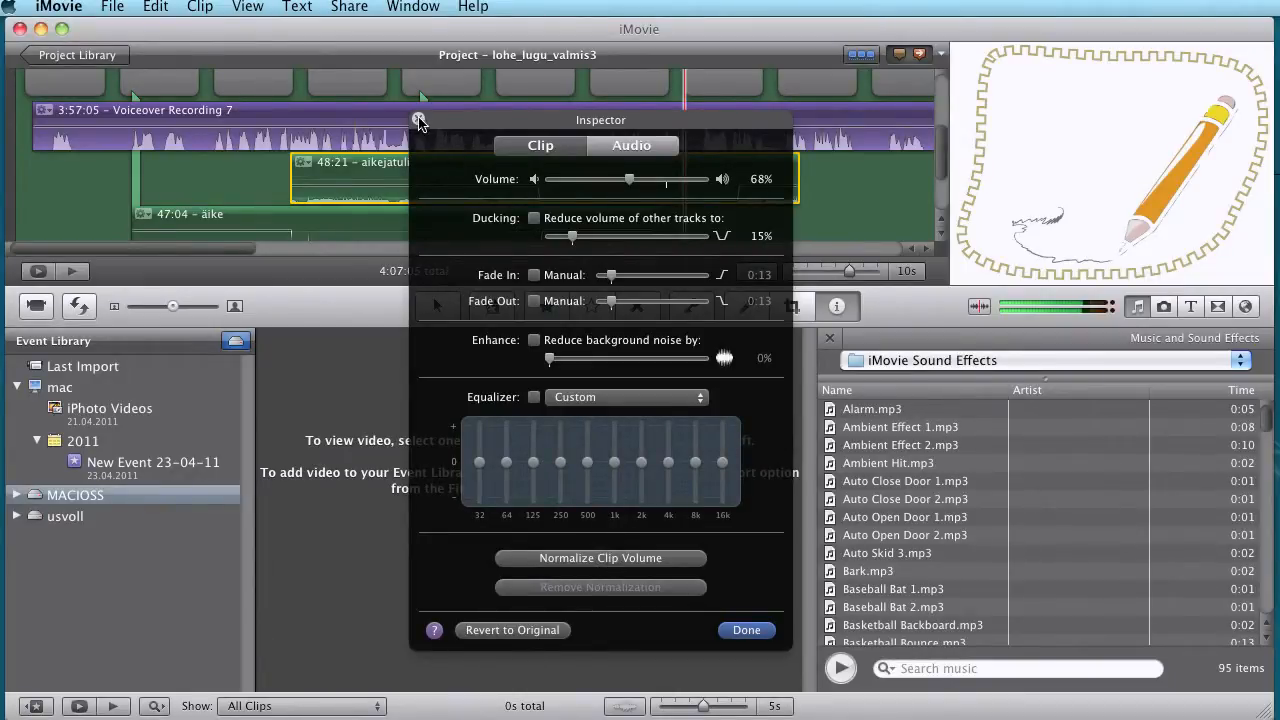
click(418, 119)
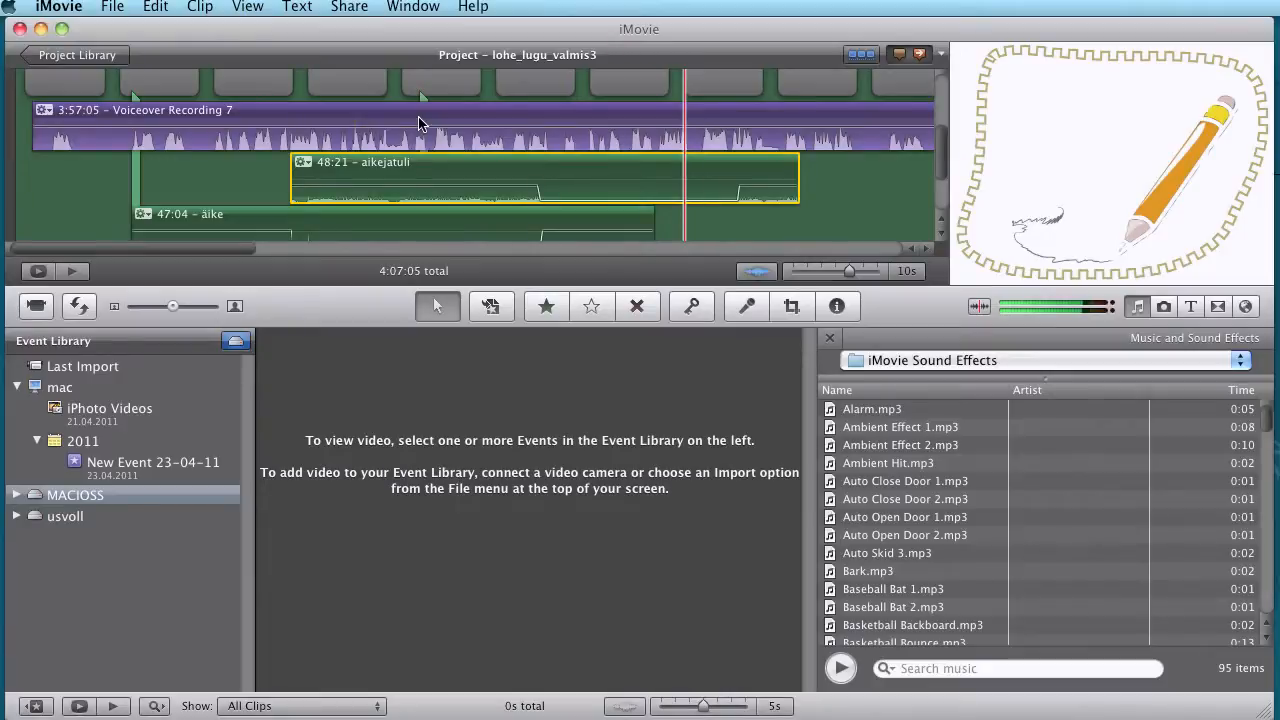
click(408, 212)
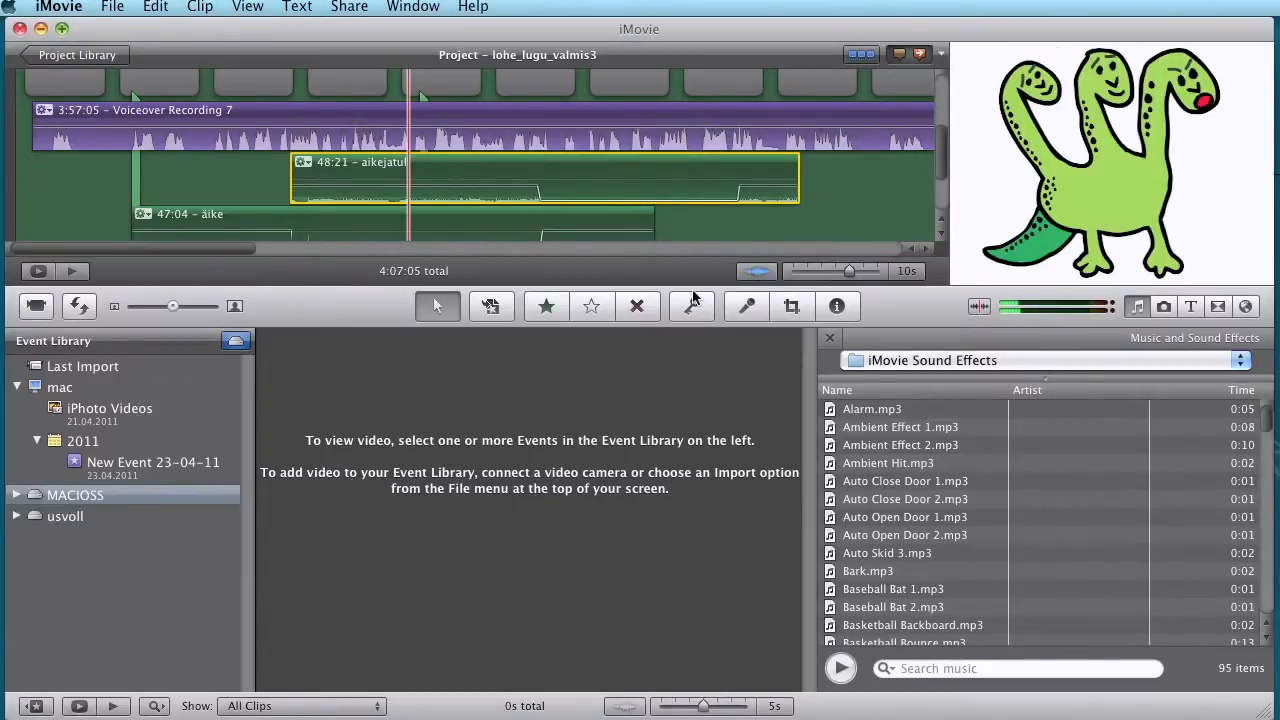
- Return to the Project Library and open the lohe_lugu_valmis4 project for editing
scroll(946, 99, up, 3)
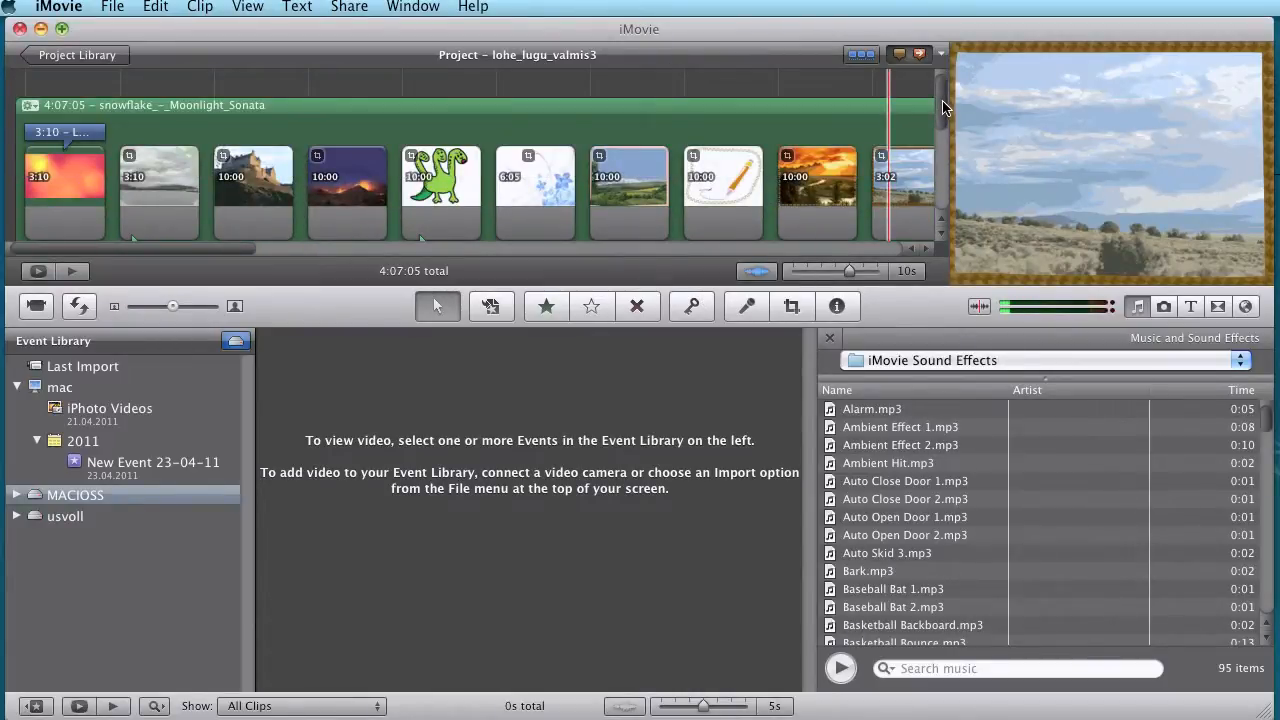
click(78, 56)
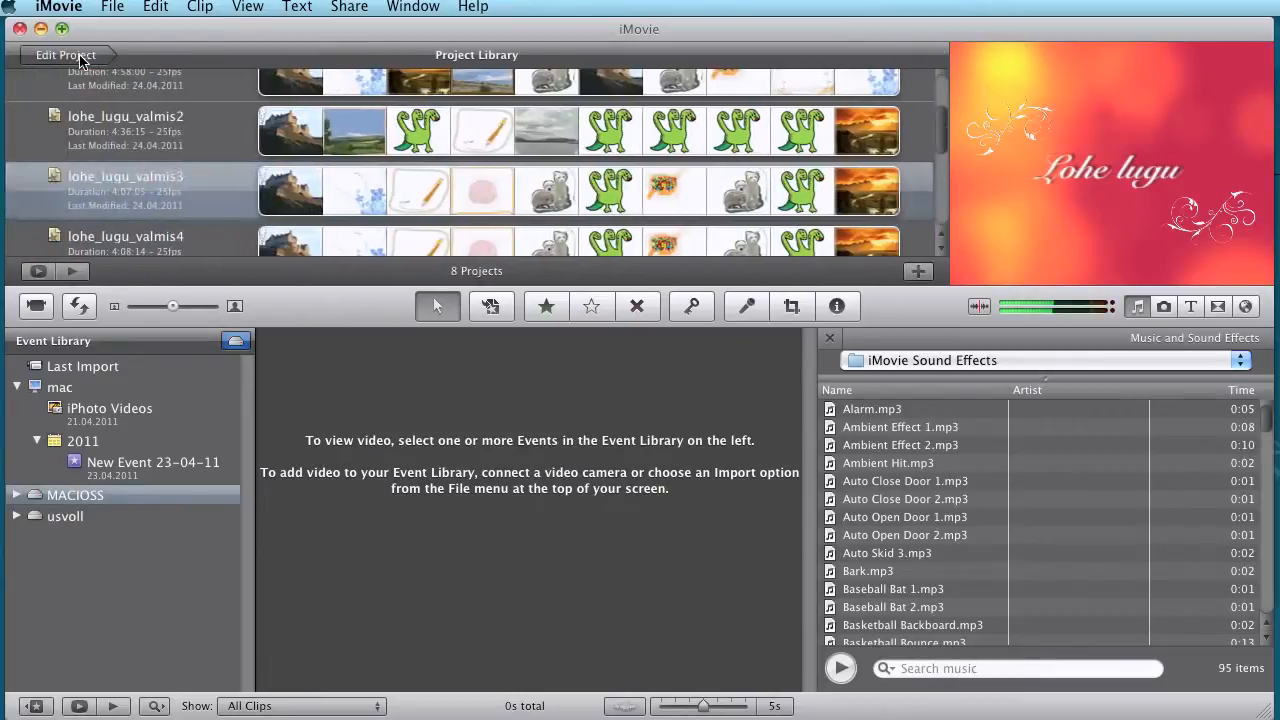
click(155, 236)
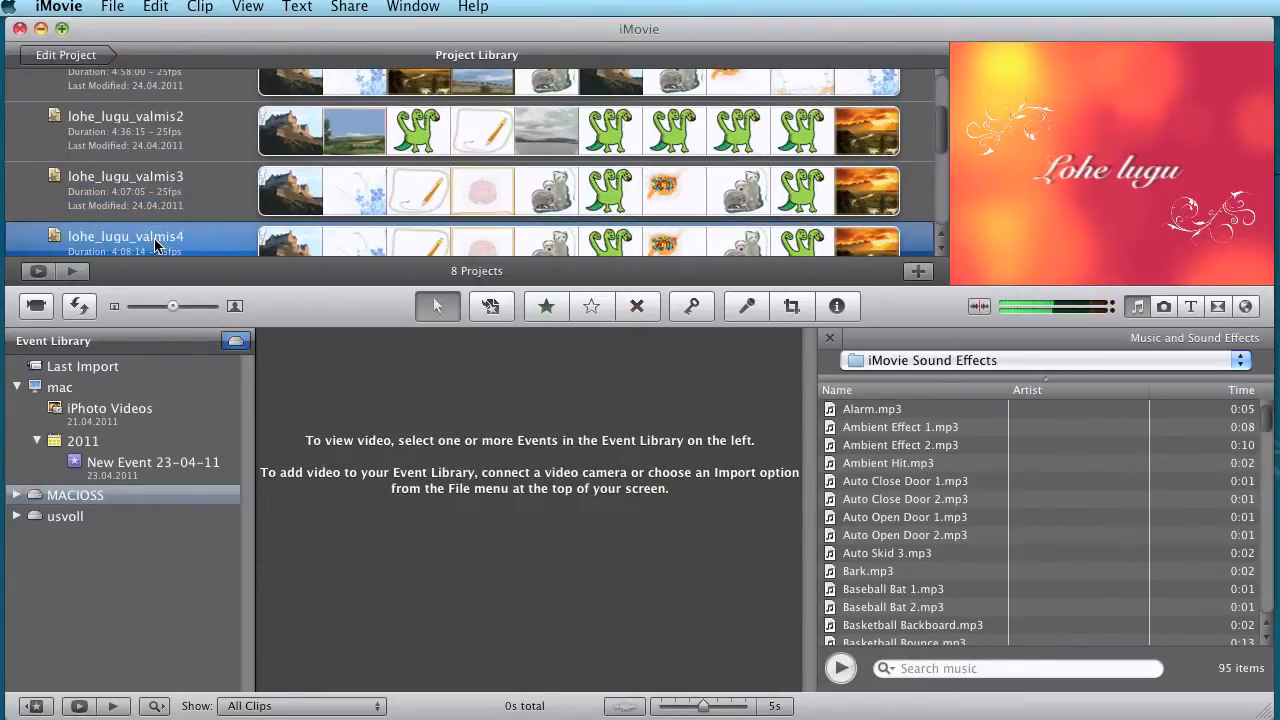
double_click(156, 247)
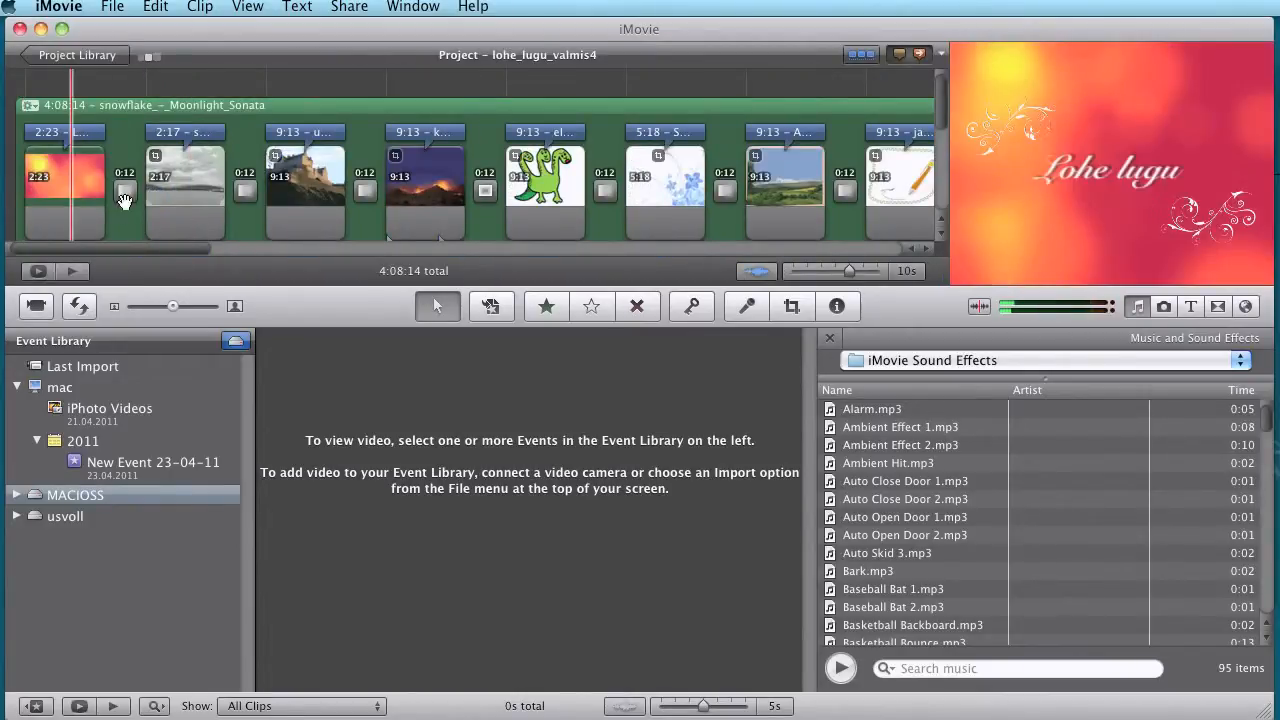
drag(156, 246, 99, 250)
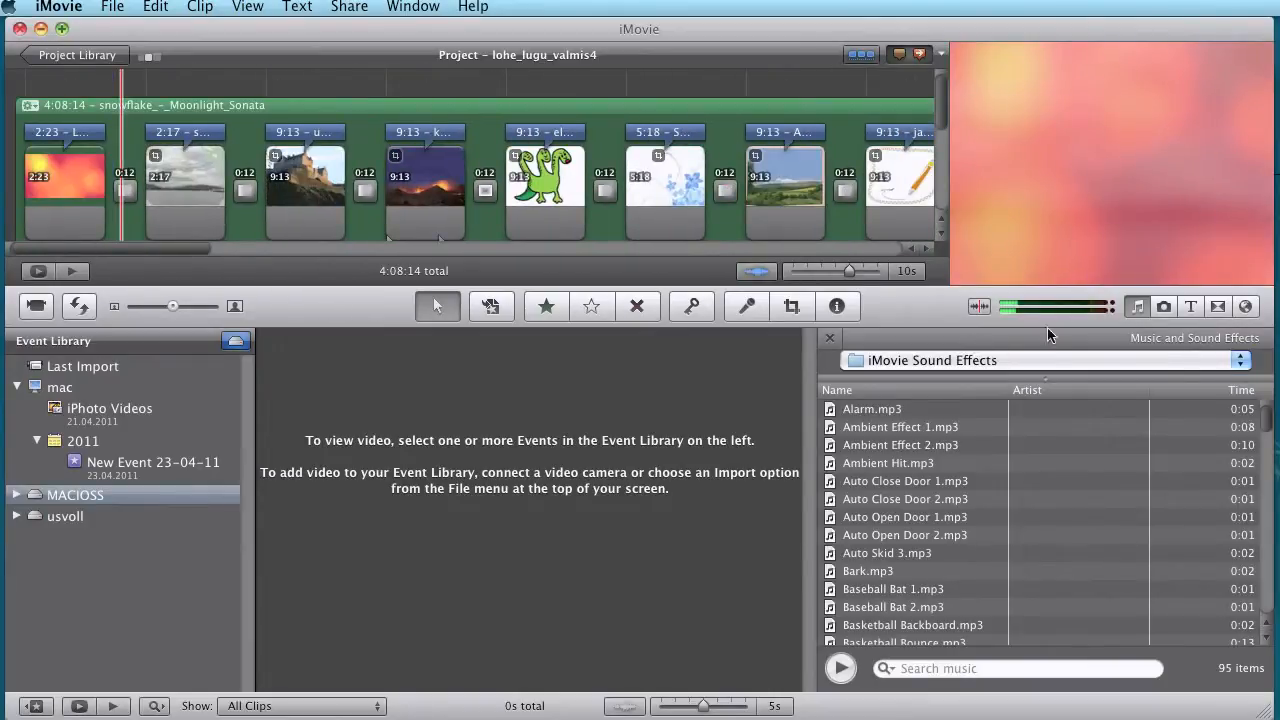
- Replace only the green landscape clip's title style with Zoom and accept the modification of the finalized project
click(1192, 308)
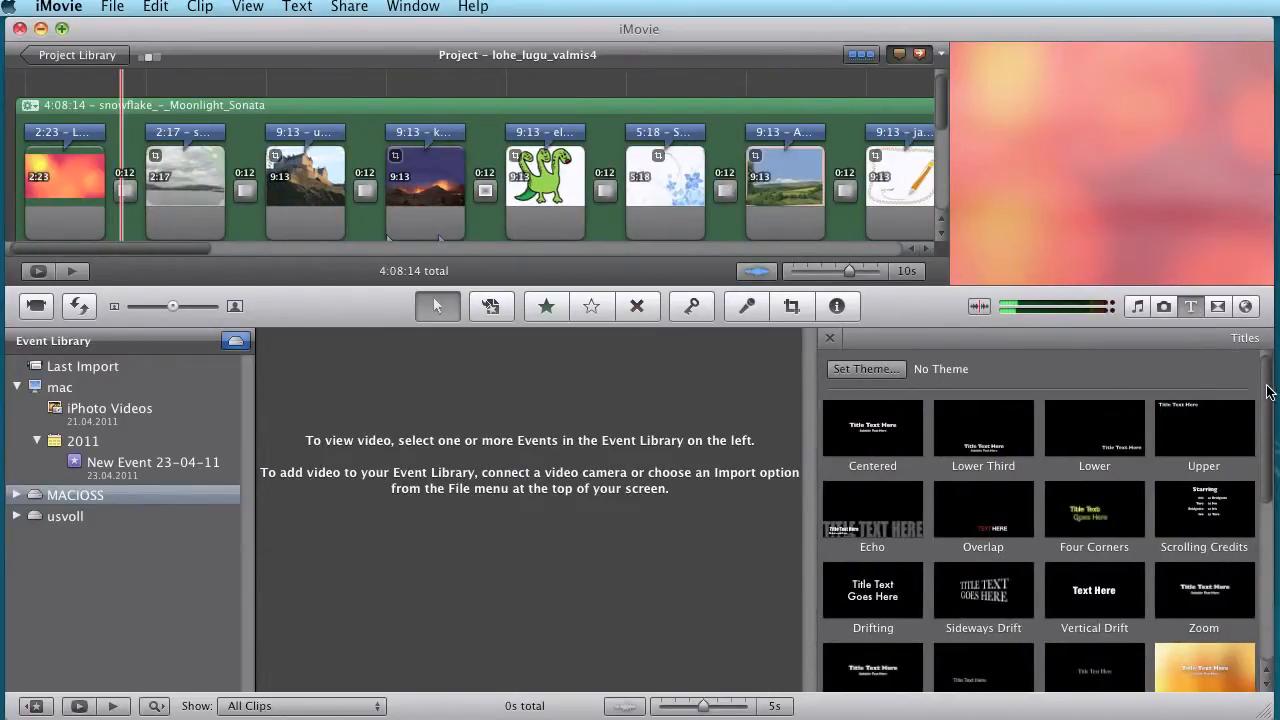
drag(1270, 392, 1262, 485)
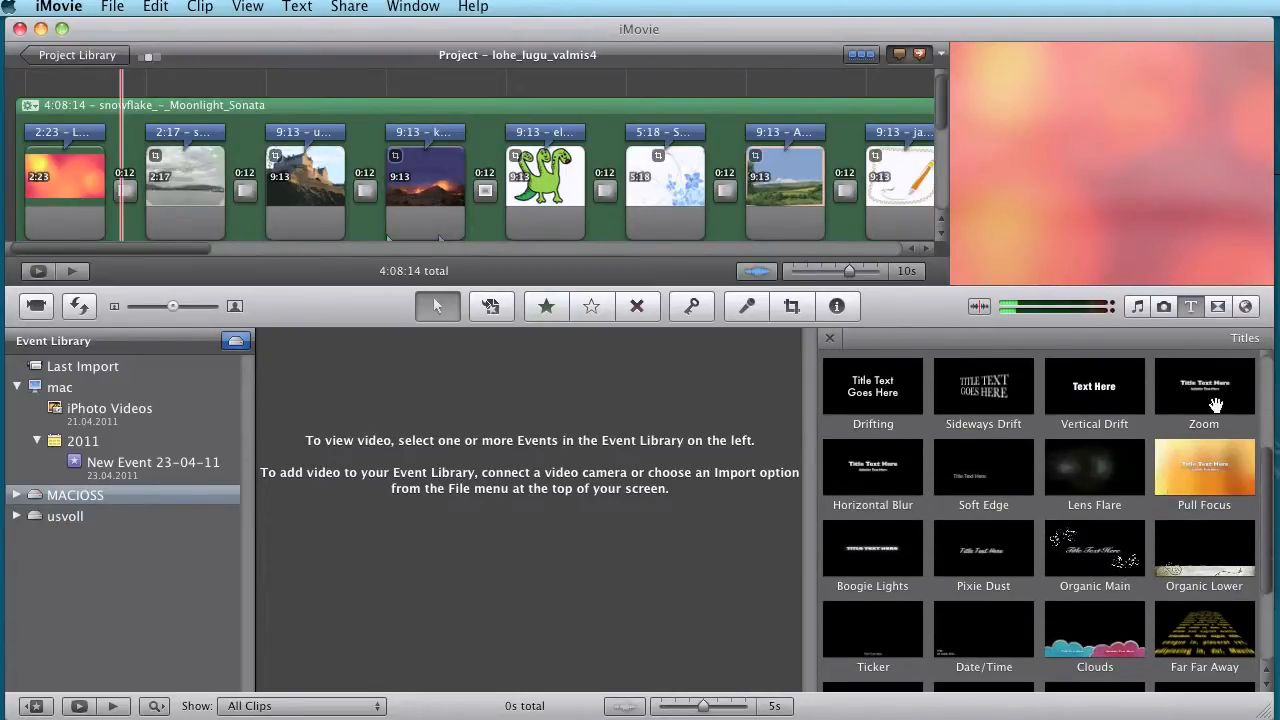
drag(1201, 390, 791, 176)
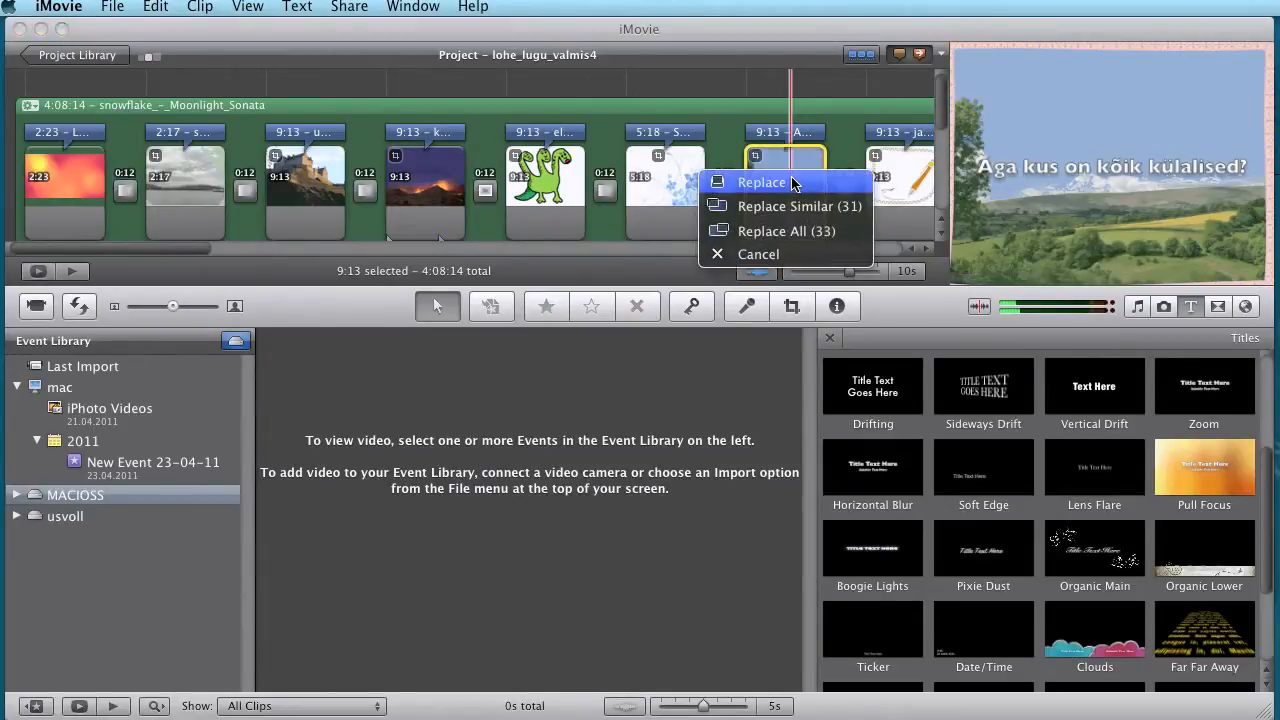
click(792, 184)
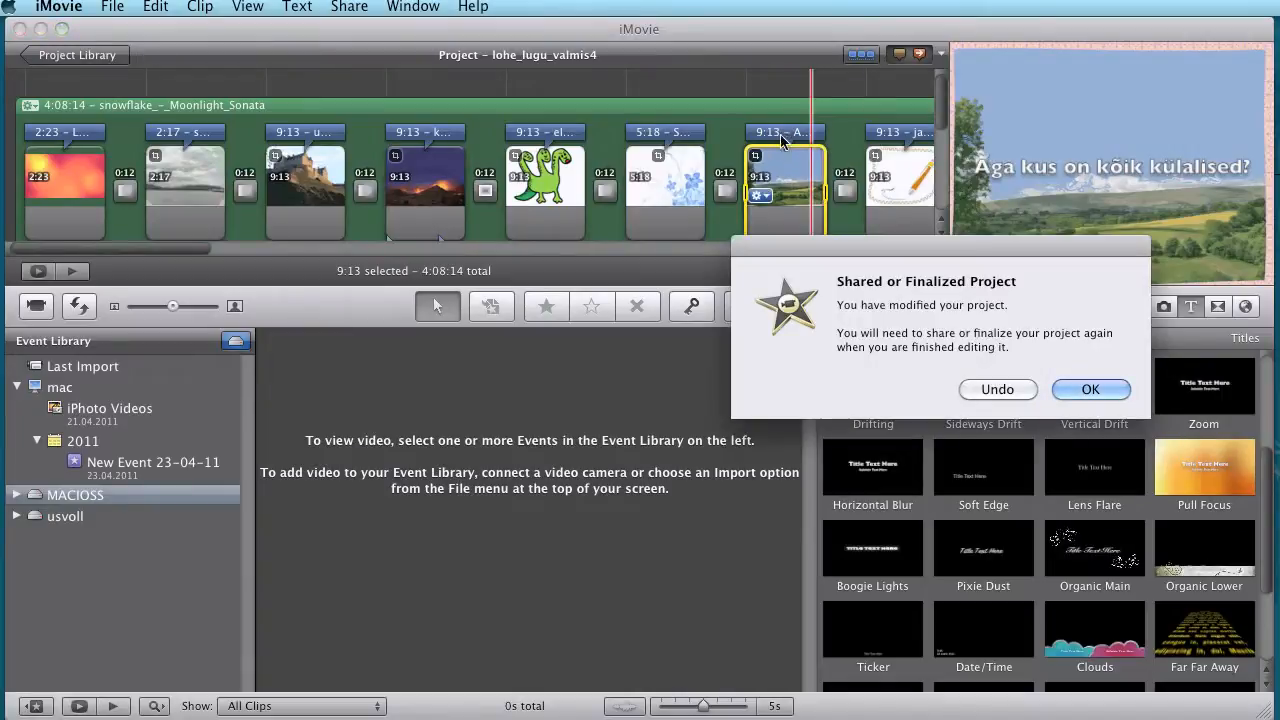
click(1090, 390)
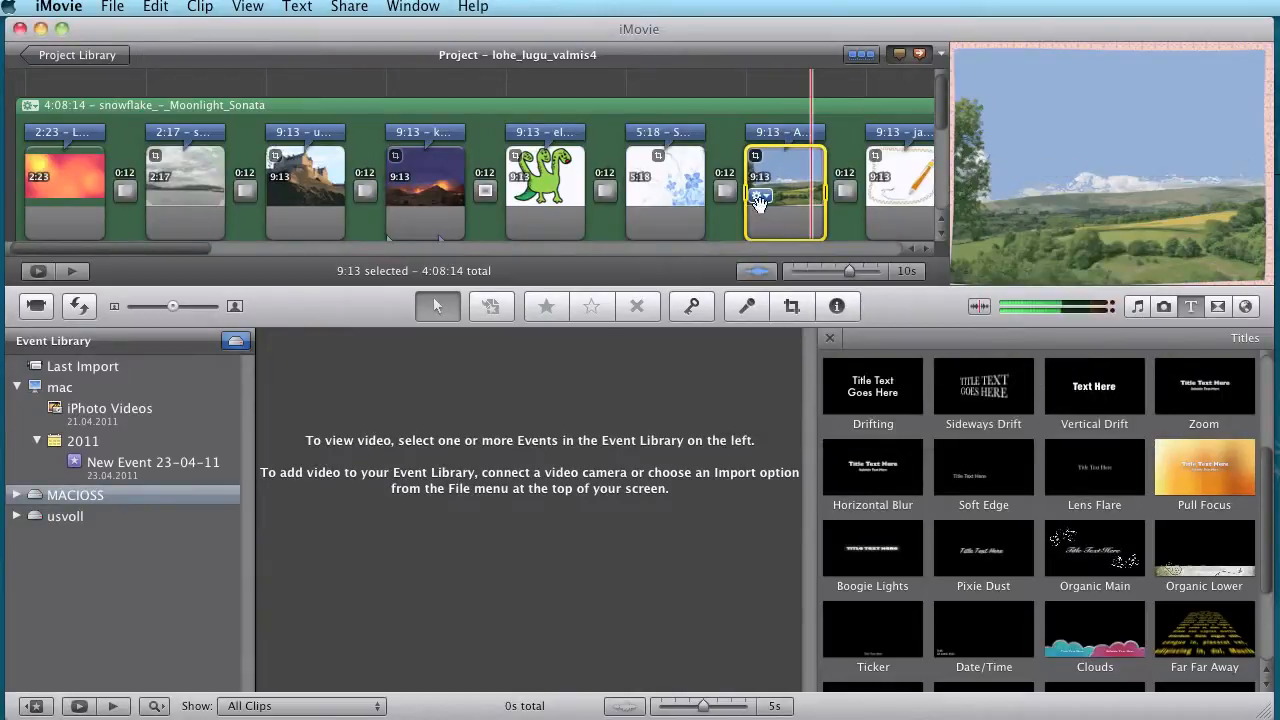
- Check the duration, fade and style settings of the green landscape clip's title in its inspector
click(790, 137)
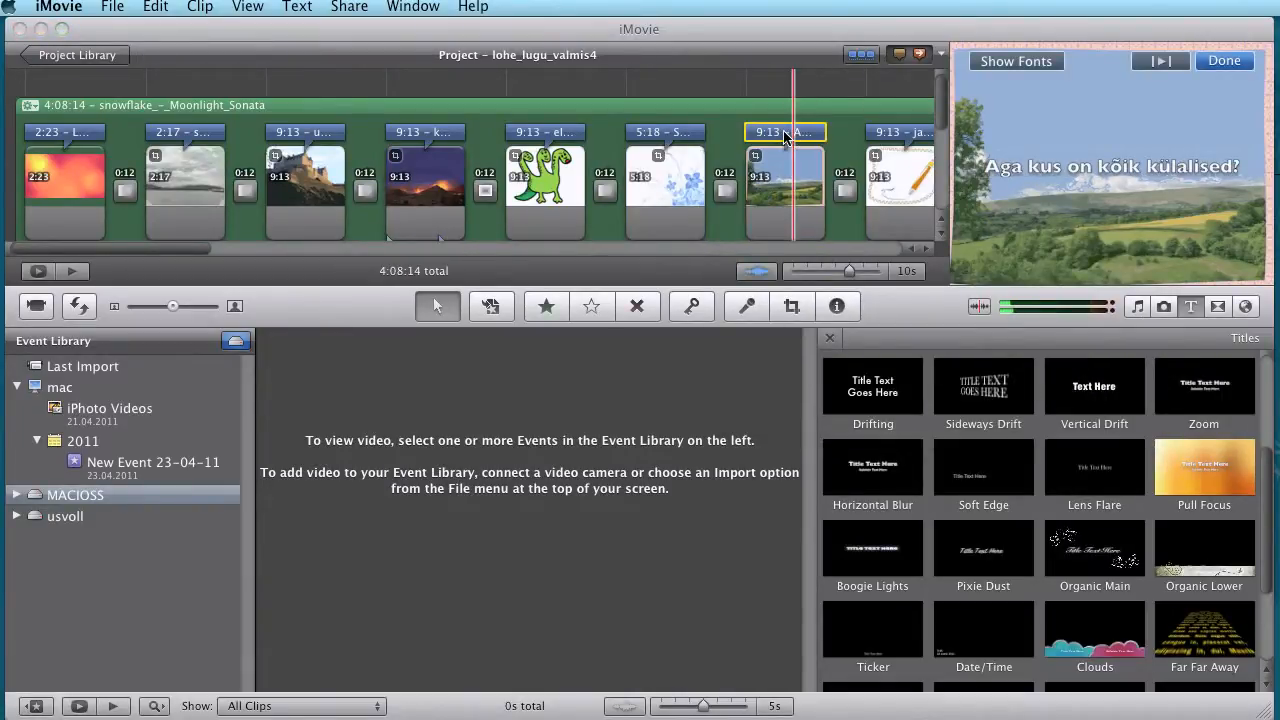
double_click(785, 135)
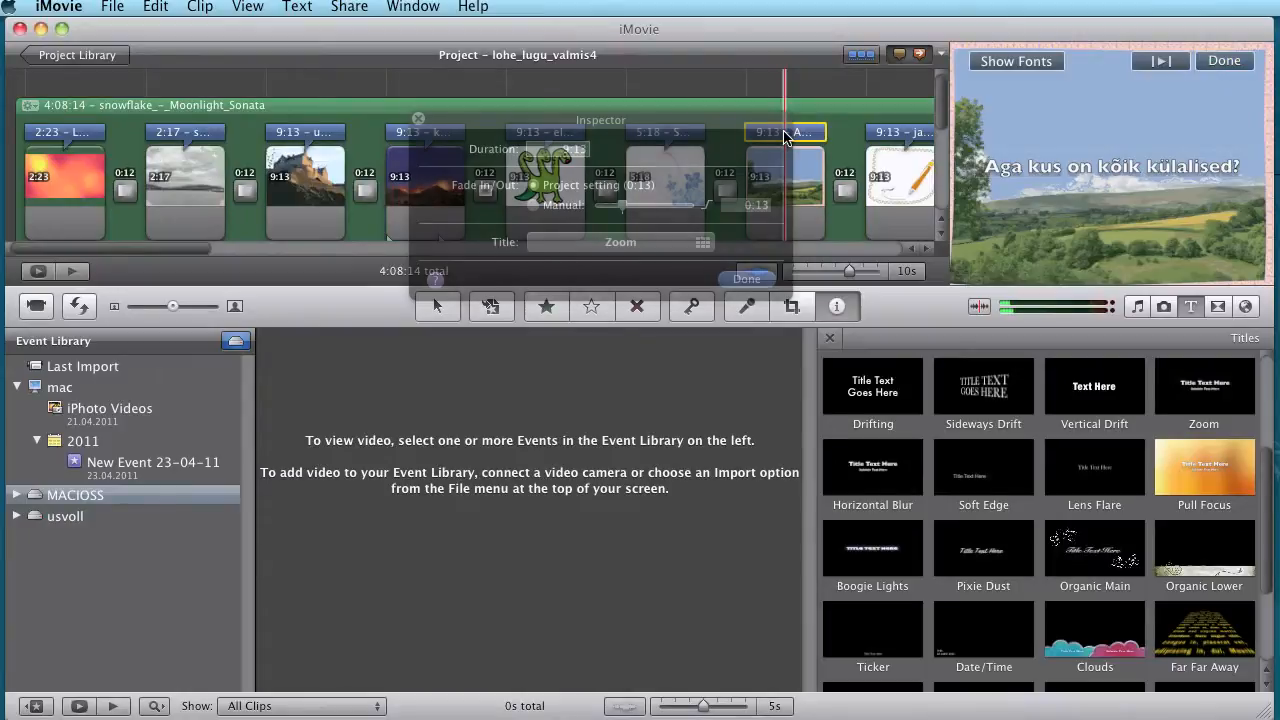
click(419, 120)
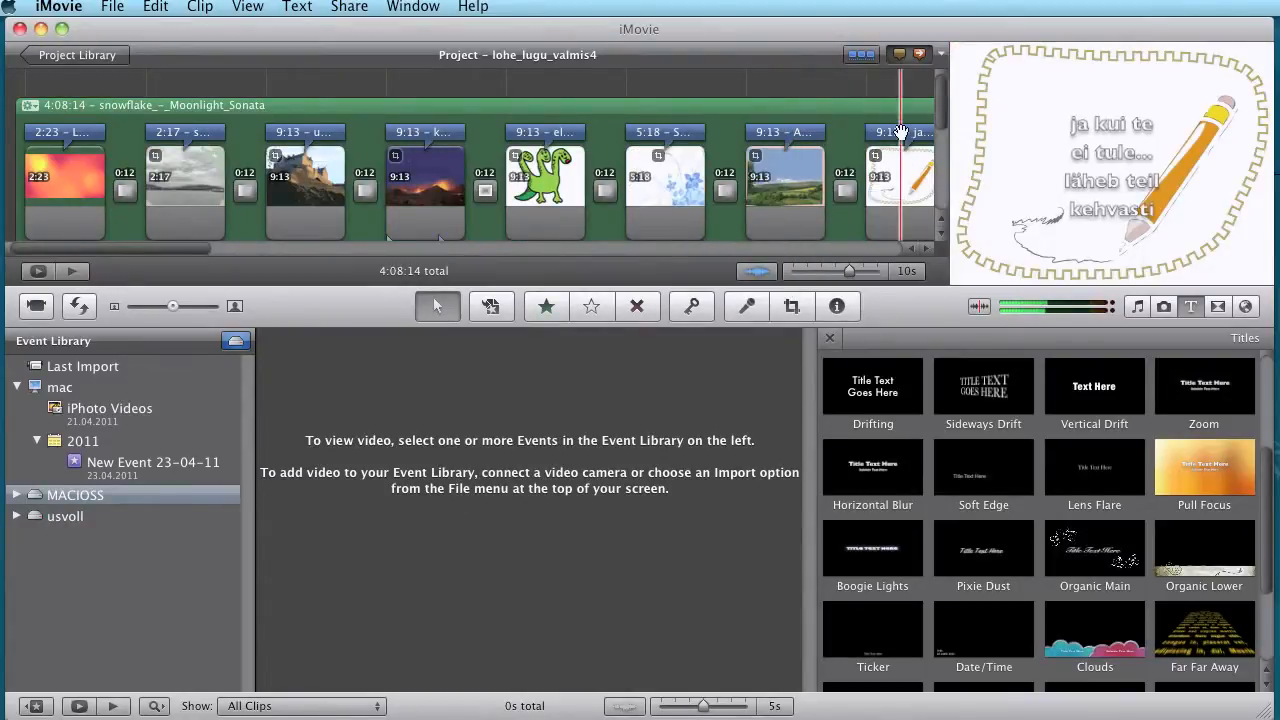
- Open the text of the pencil clip's title and of the green landscape clip's title in the viewer
click(901, 132)
click(1081, 131)
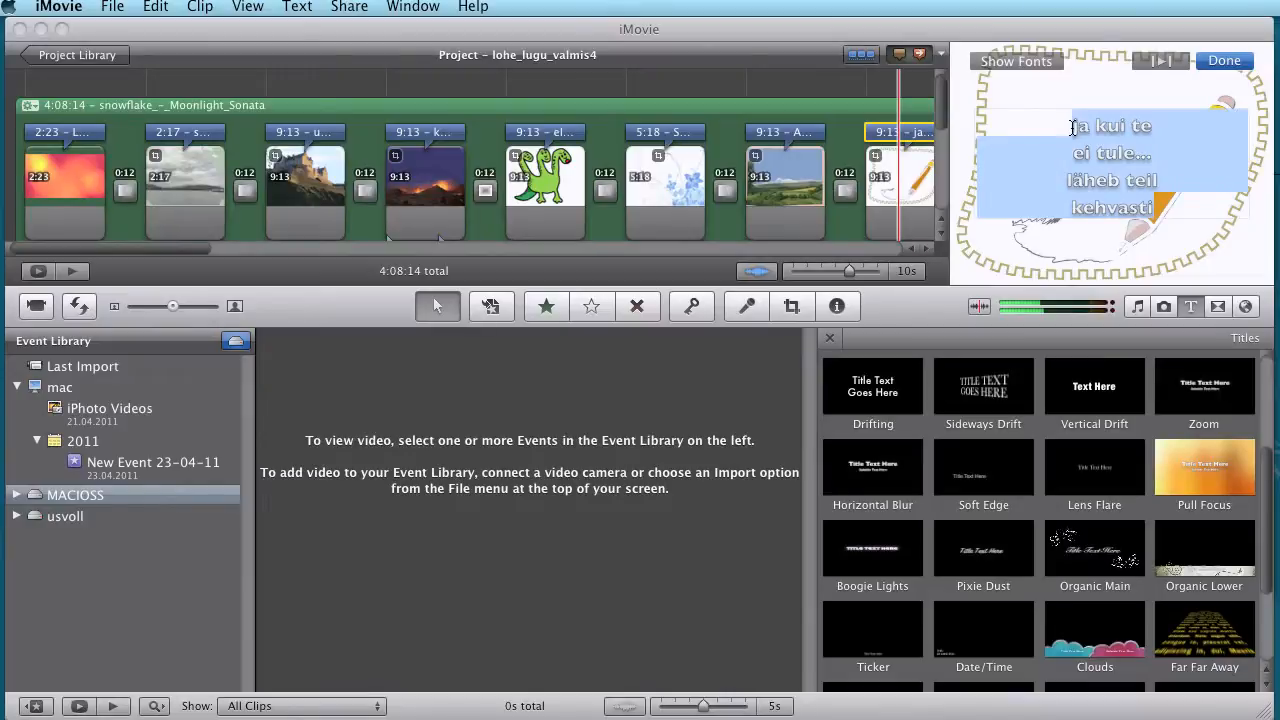
click(784, 134)
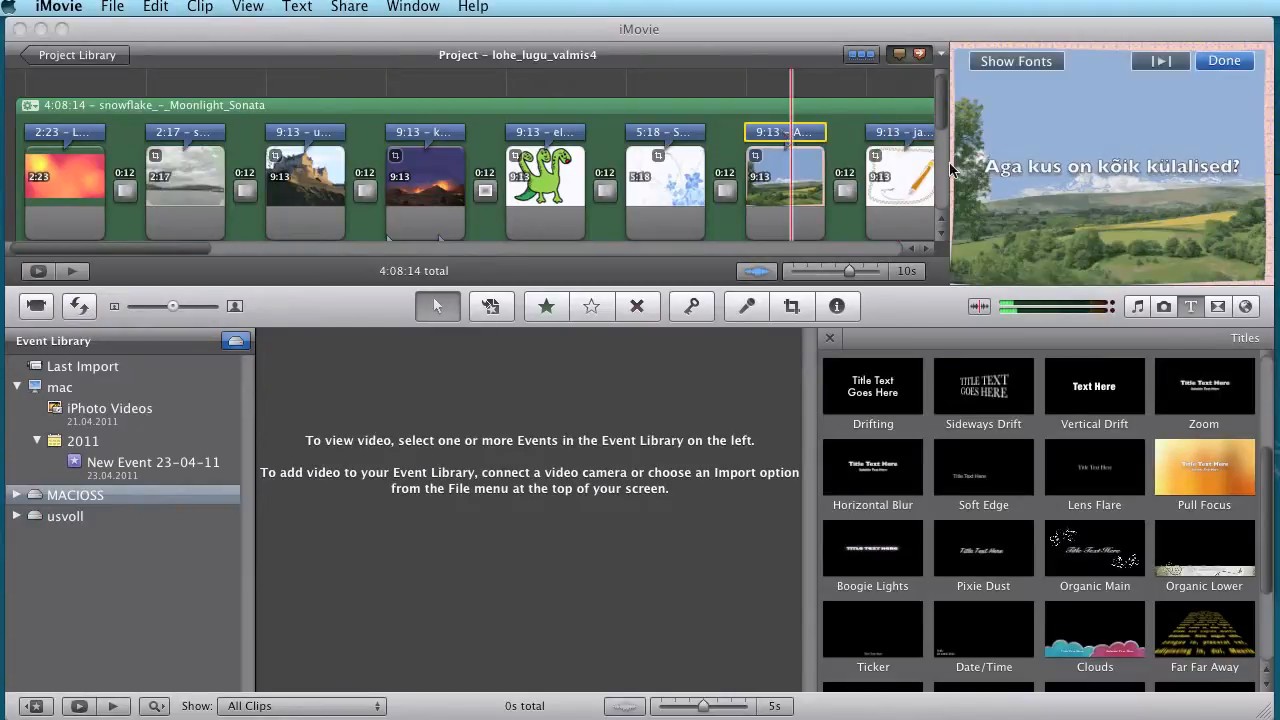
click(993, 168)
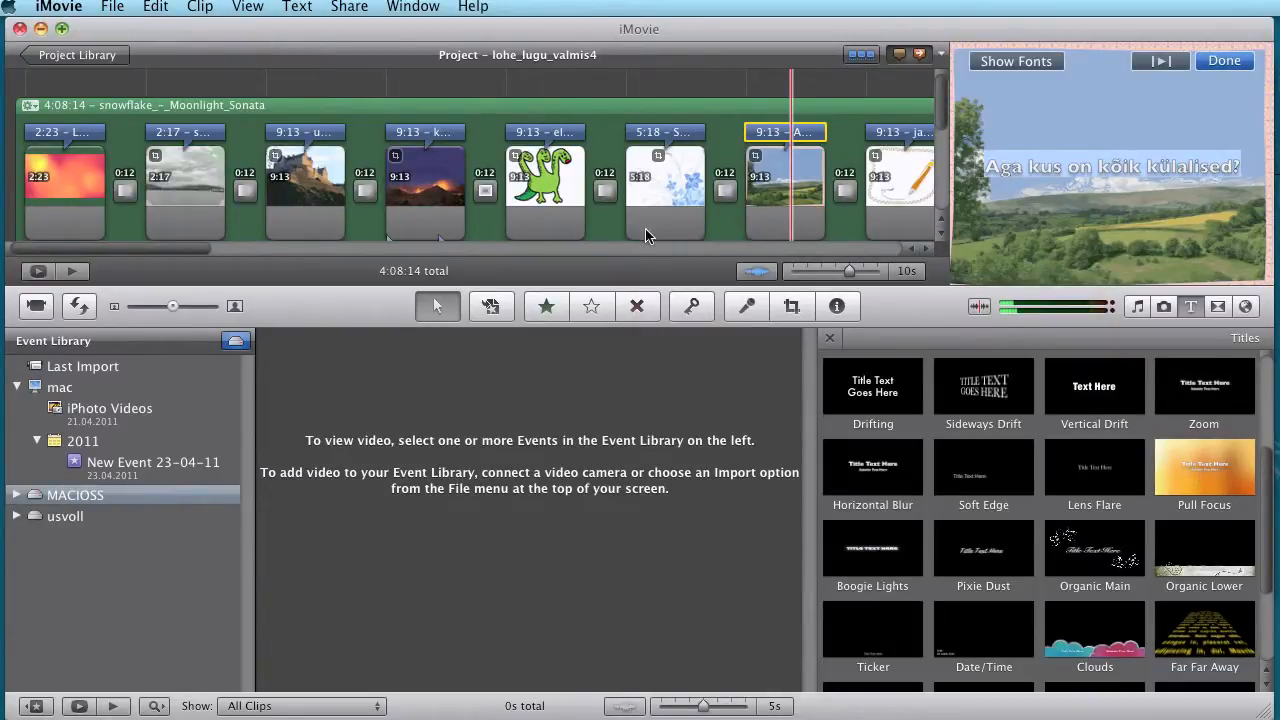
- Review the inspector of the green landscape clip's Zoom title again and close it without changes
right_click(763, 136)
click(761, 137)
double_click(779, 136)
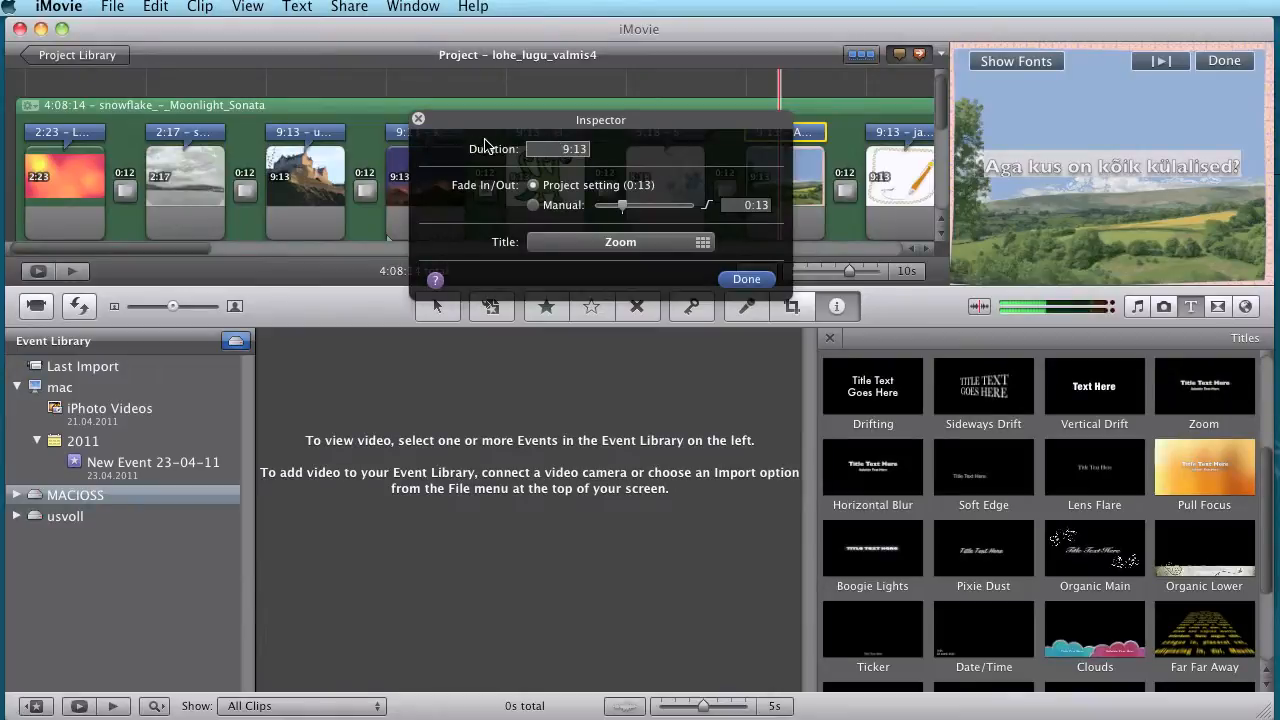
click(418, 119)
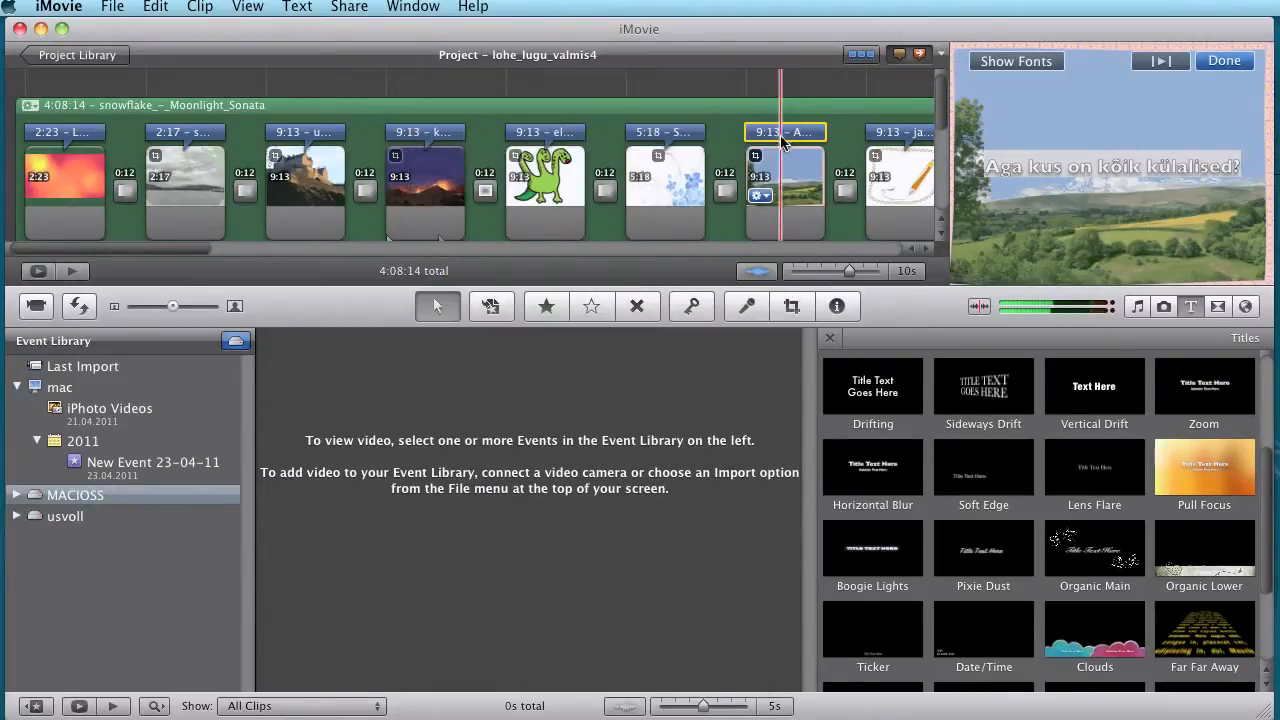
- Trim the start of the green landscape clip's title to shorten it to about 5 seconds
drag(752, 137, 802, 134)
click(738, 107)
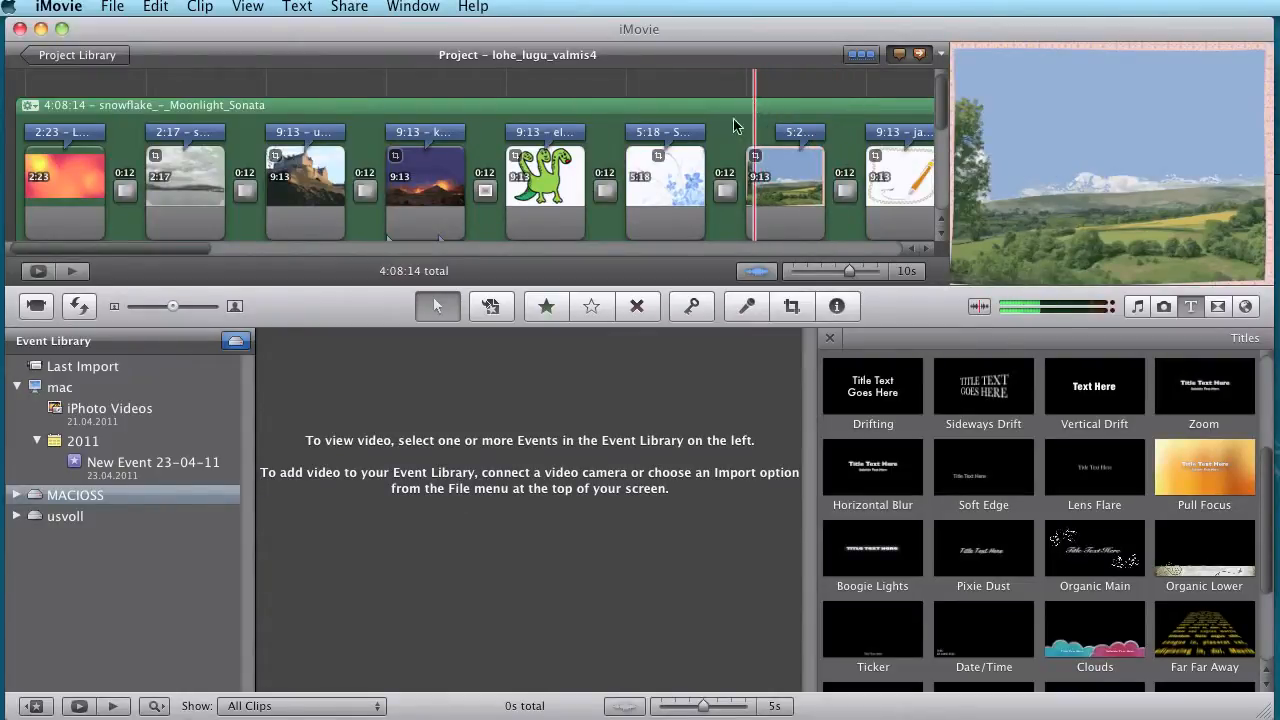
- Delete the transition between the blue flower clip and the green landscape clip
click(725, 191)
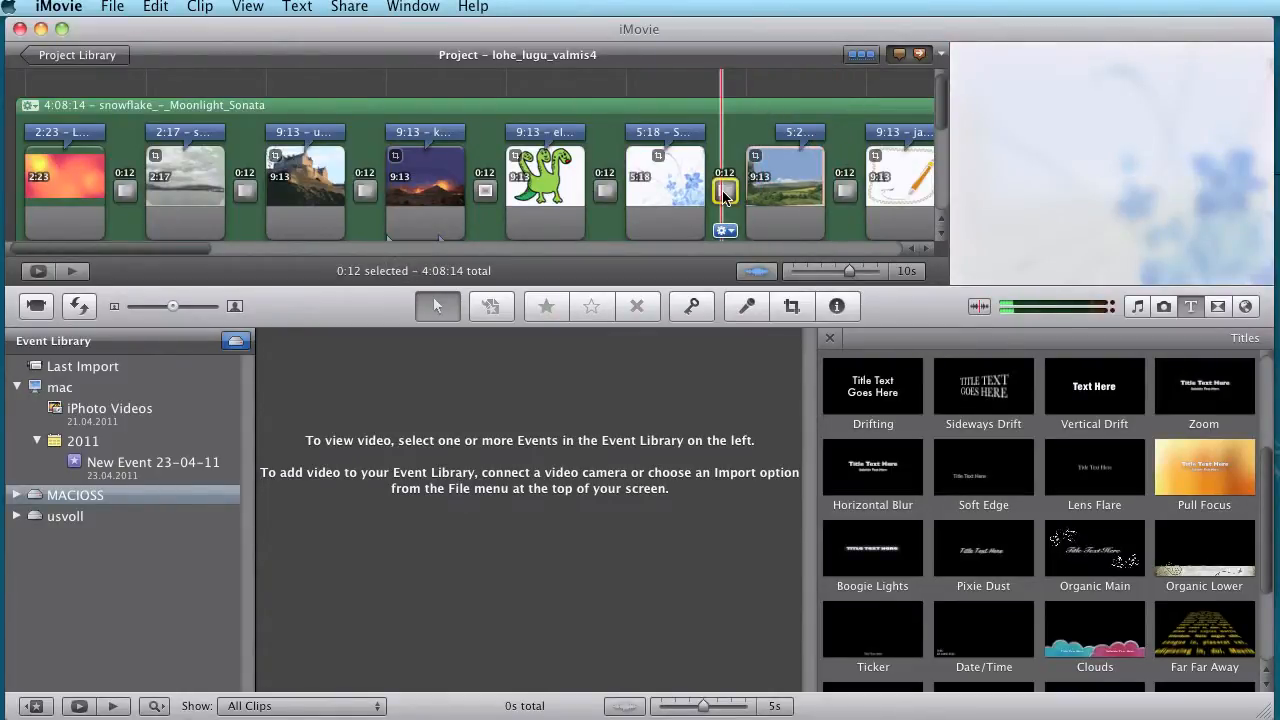
key(Delete)
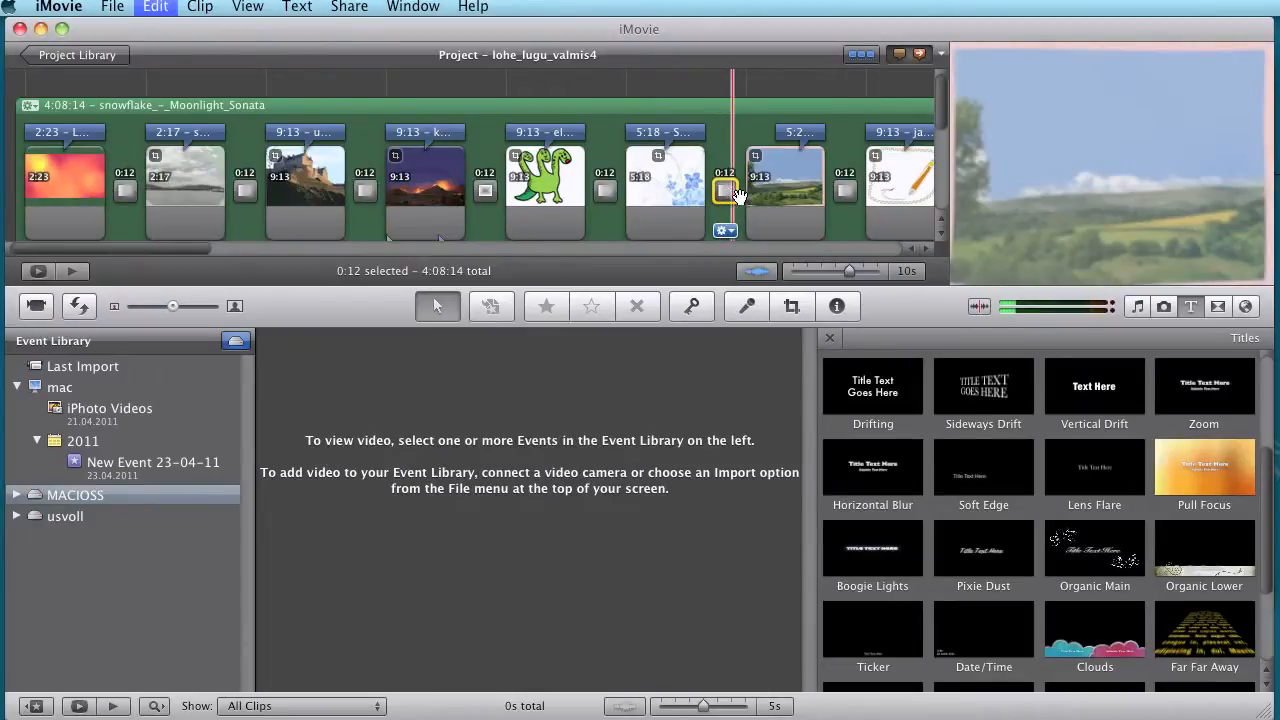
- Insert a new transition between the blue flower and green landscape clips, and replace only the single transition between the green landscape and pencil clips
click(1224, 308)
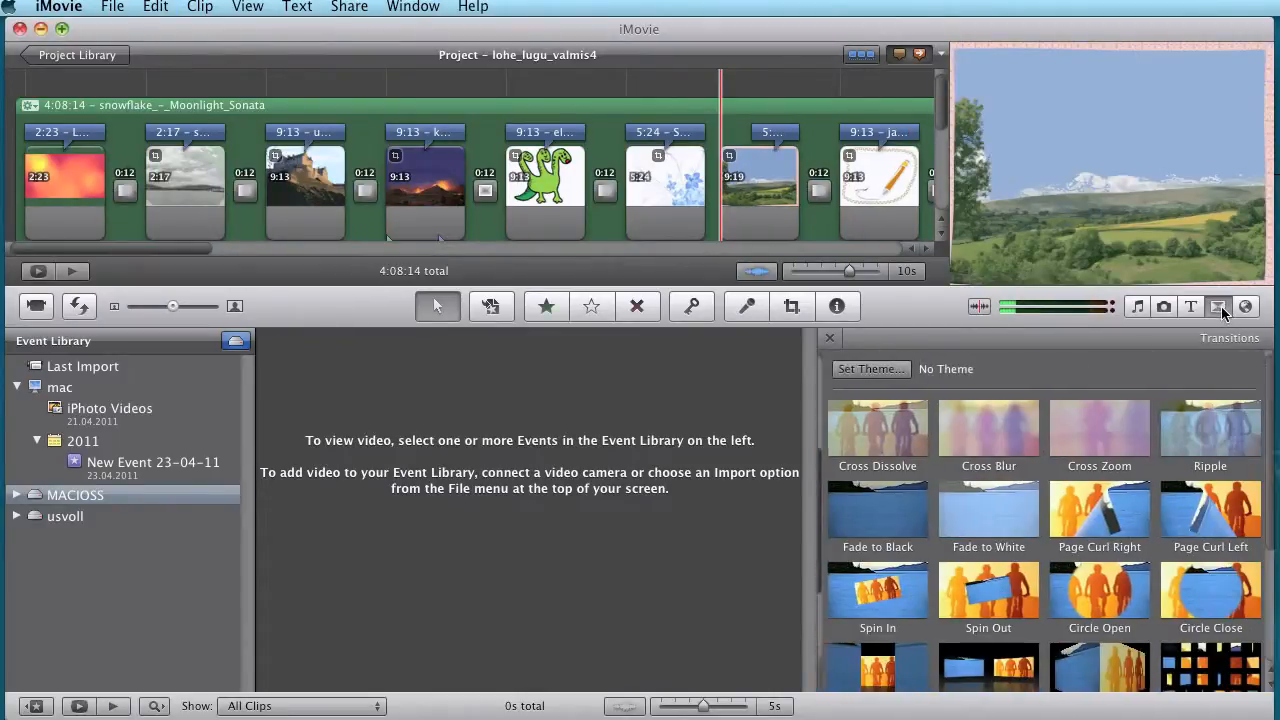
drag(1096, 442, 886, 513)
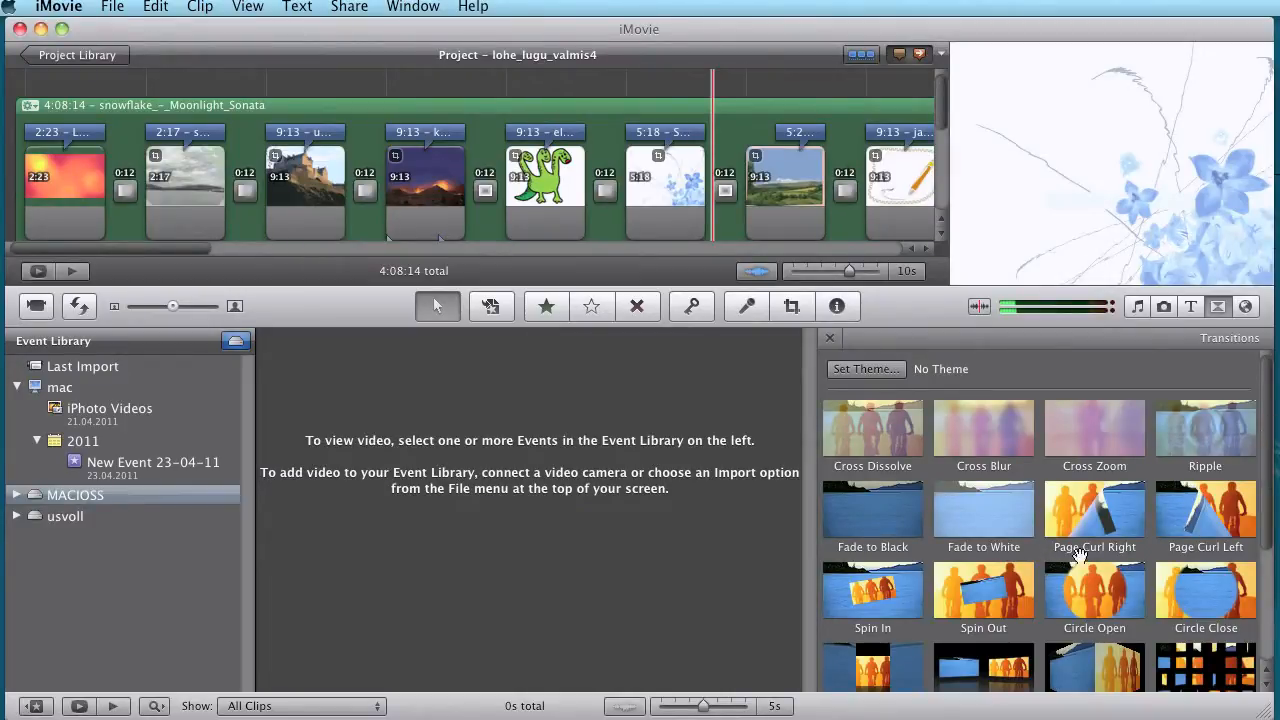
scroll(1008, 530, down, 3)
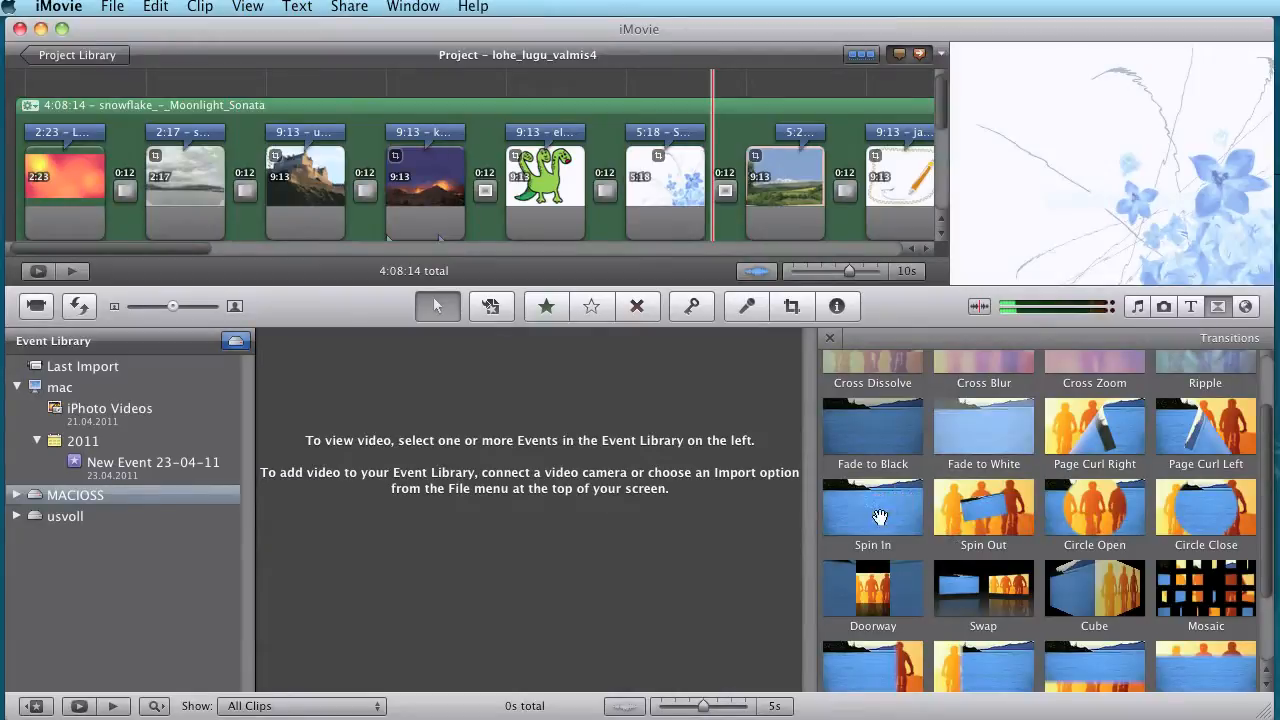
drag(857, 276, 867, 218)
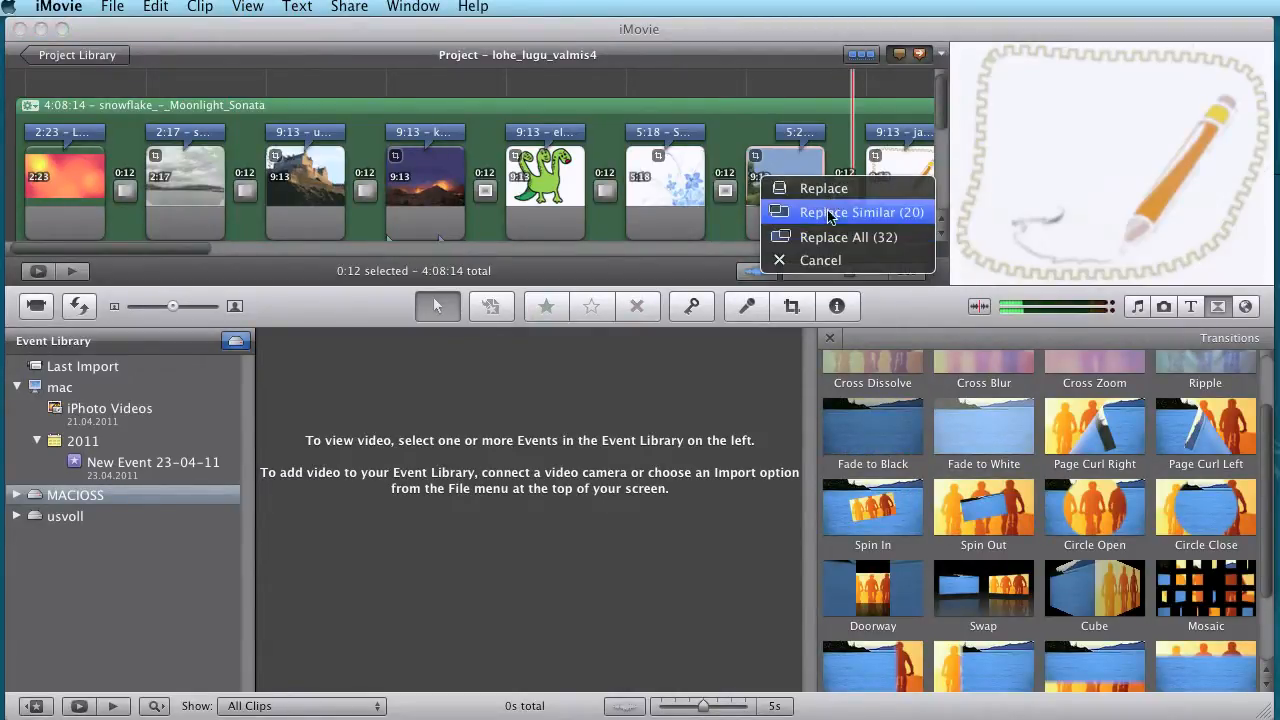
click(828, 190)
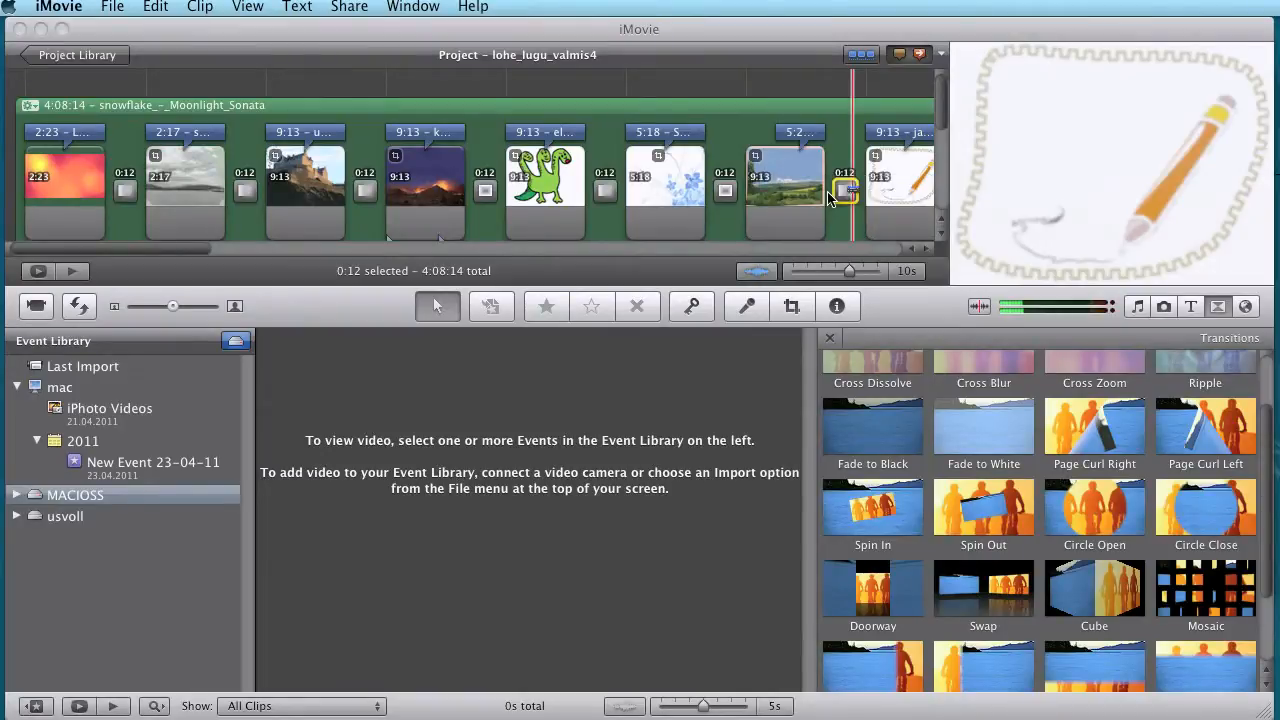
click(826, 172)
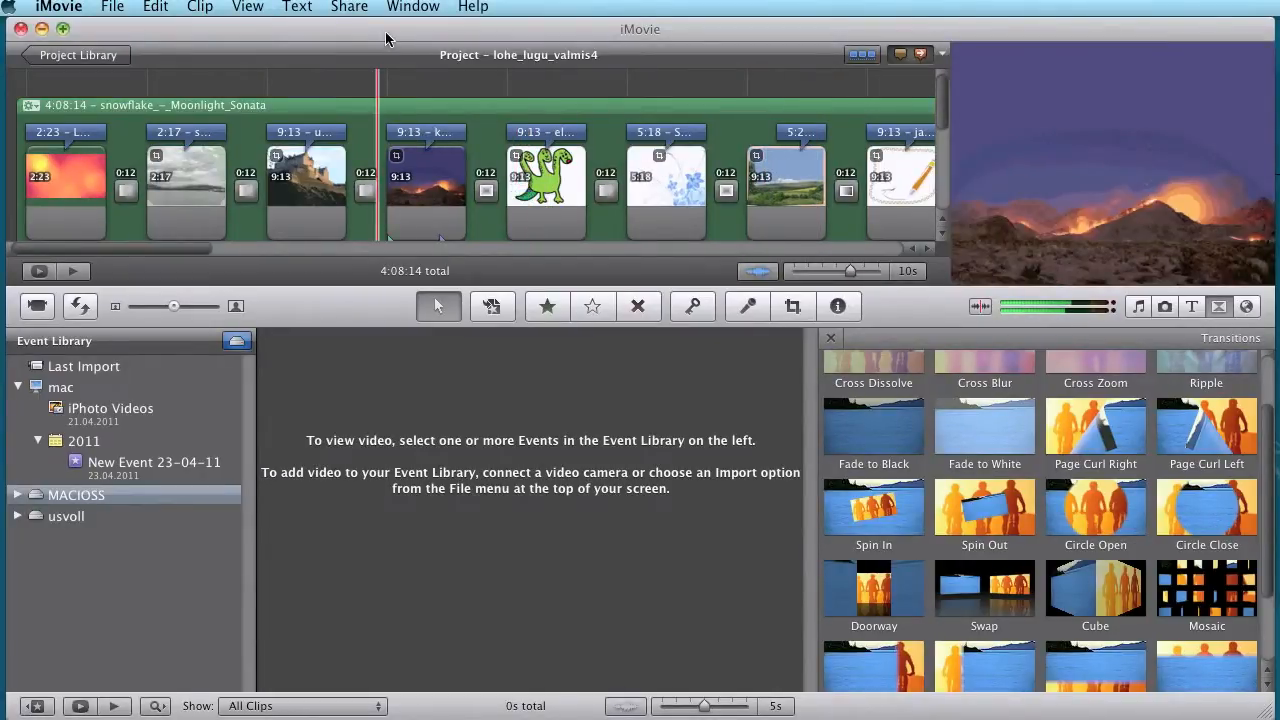
- Review the sharing destinations and the Export Movie size options for the project, and close the export dialog without exporting
click(80, 270)
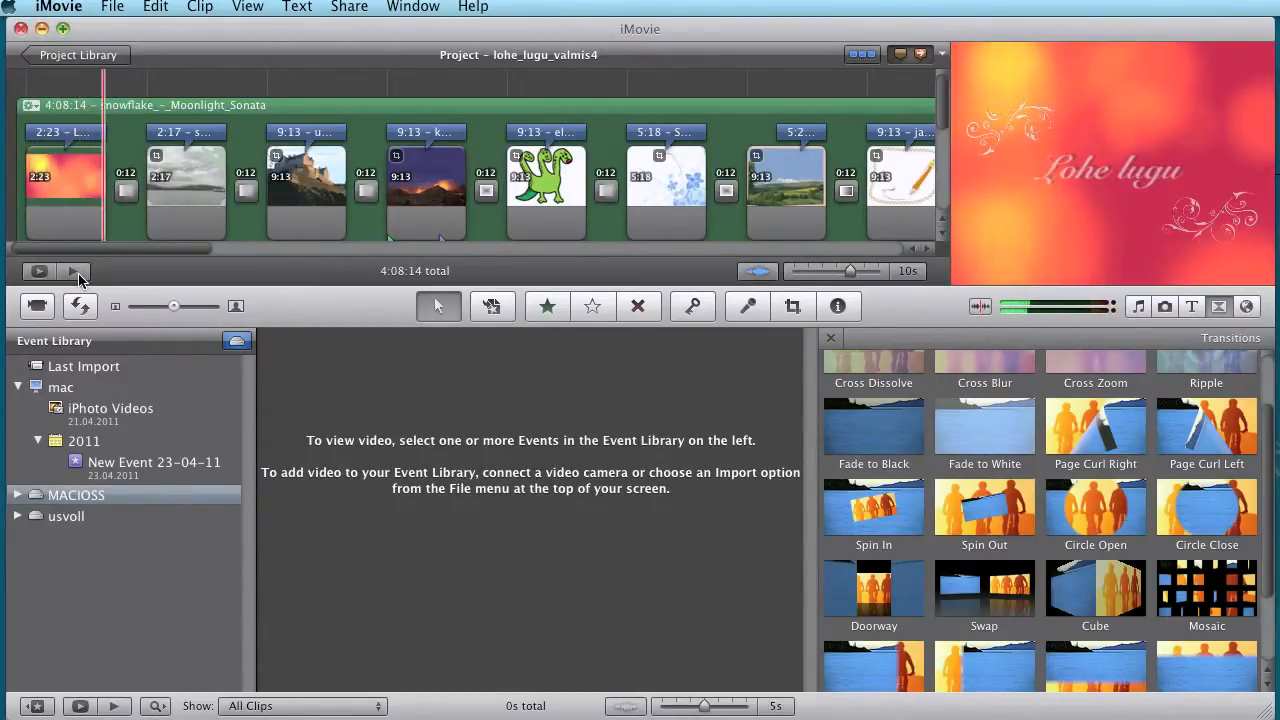
drag(212, 250, 72, 246)
click(350, 7)
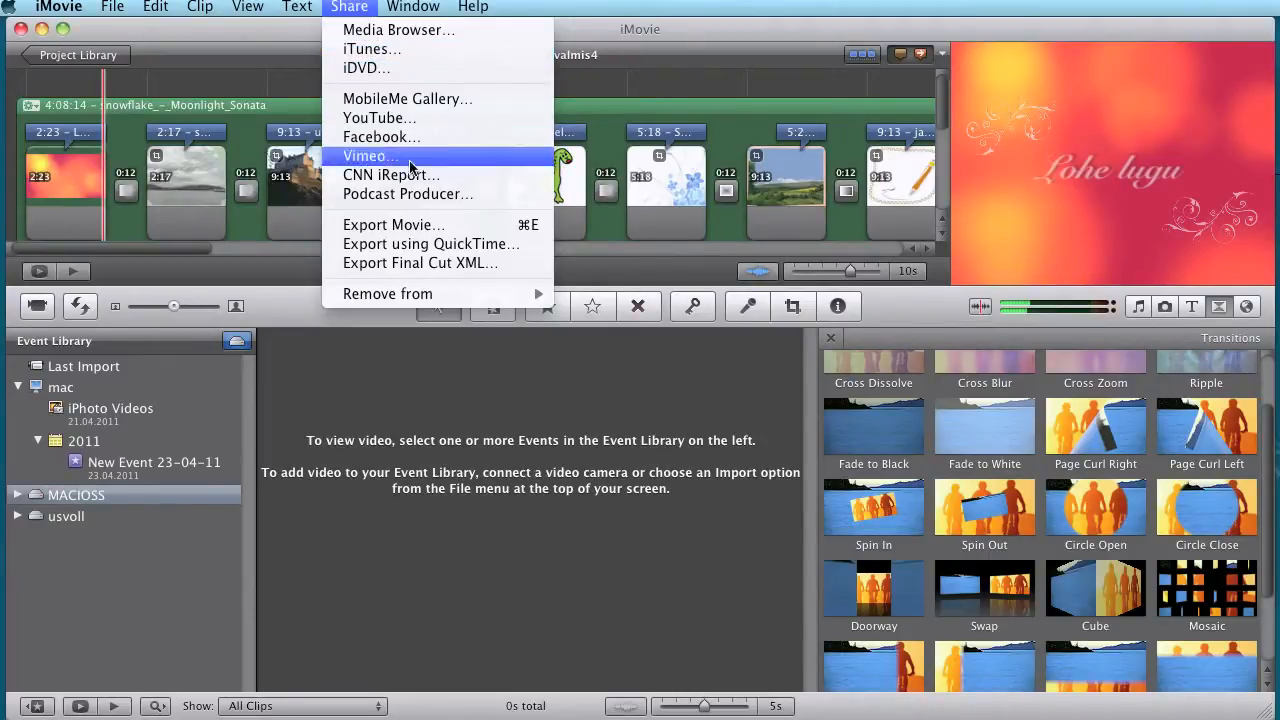
click(445, 228)
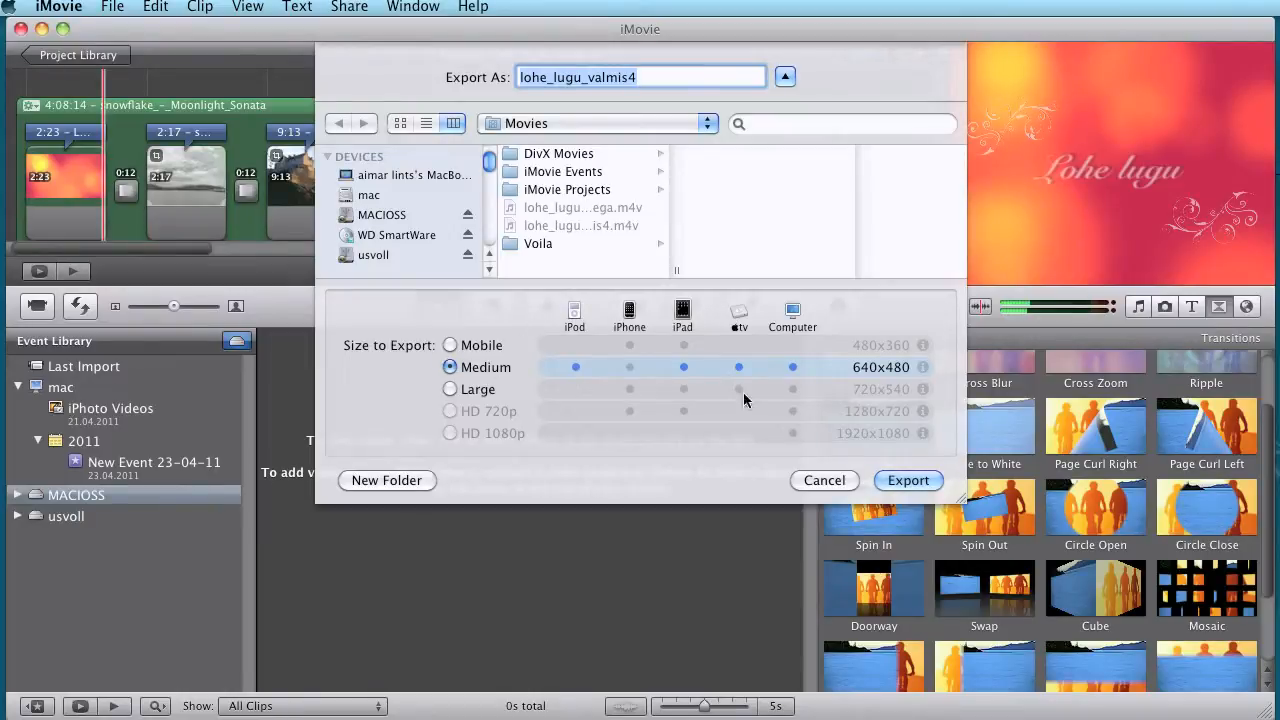
click(826, 480)
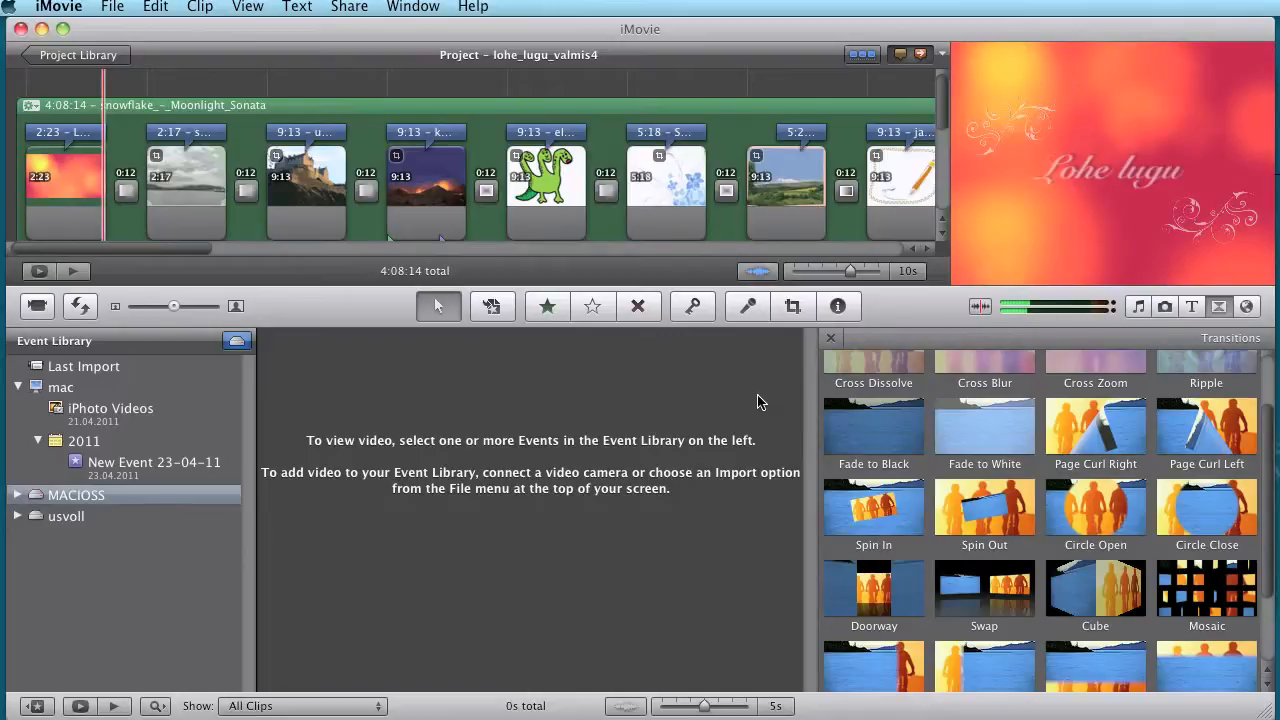
- Switch to Finder, play the exported movie lohe_lugu_valmis4_efektidega from the Movies folder in iTunes, check several parts, close the player and return to iMovie
drag(800, 719, 957, 469)
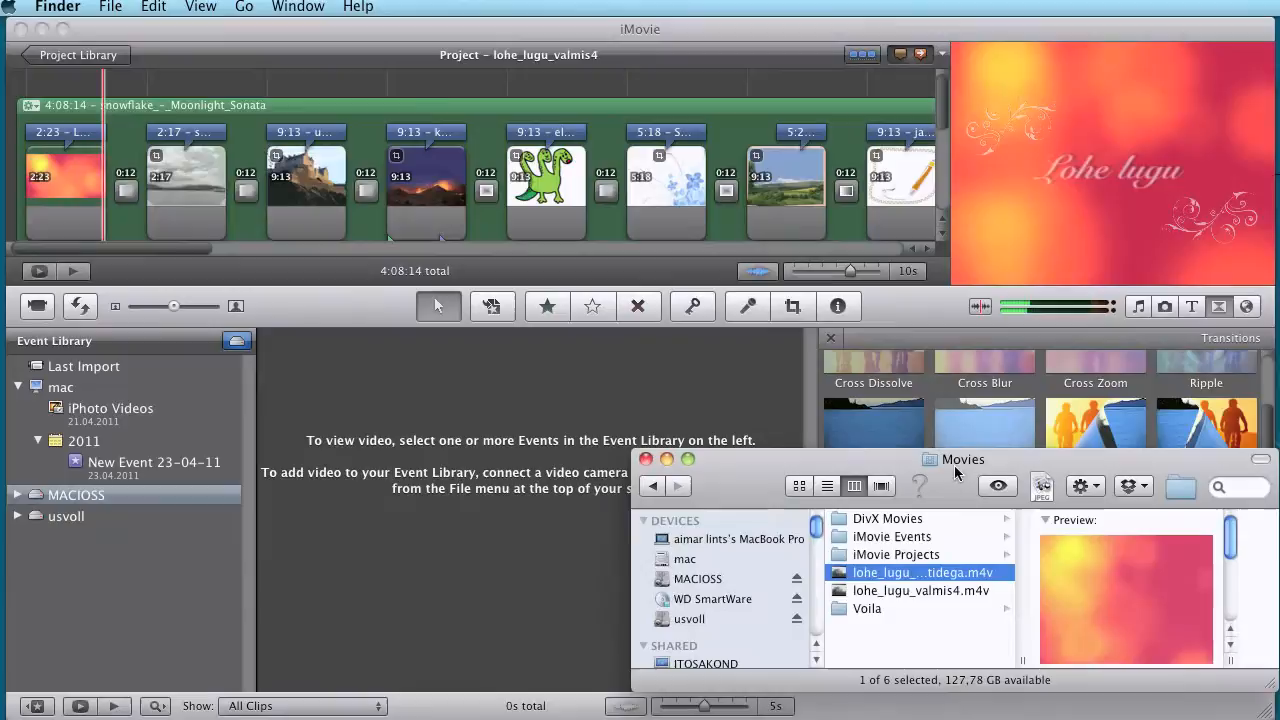
double_click(897, 578)
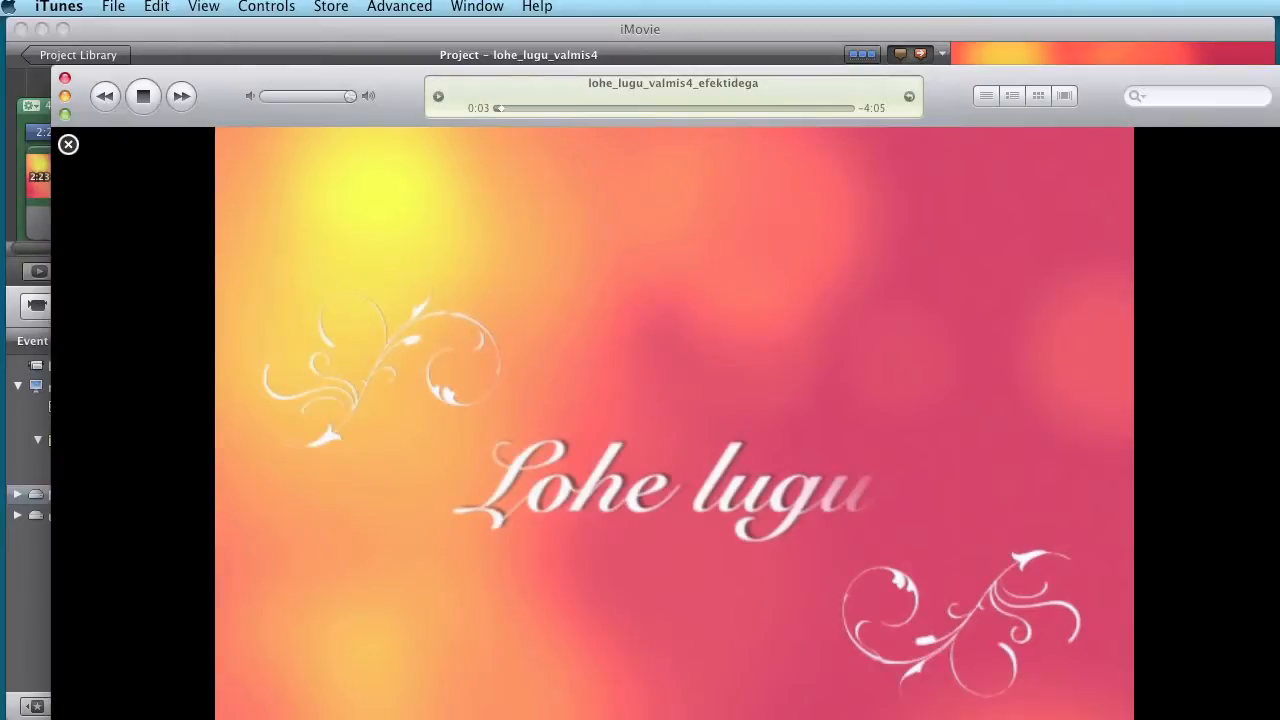
key(space)
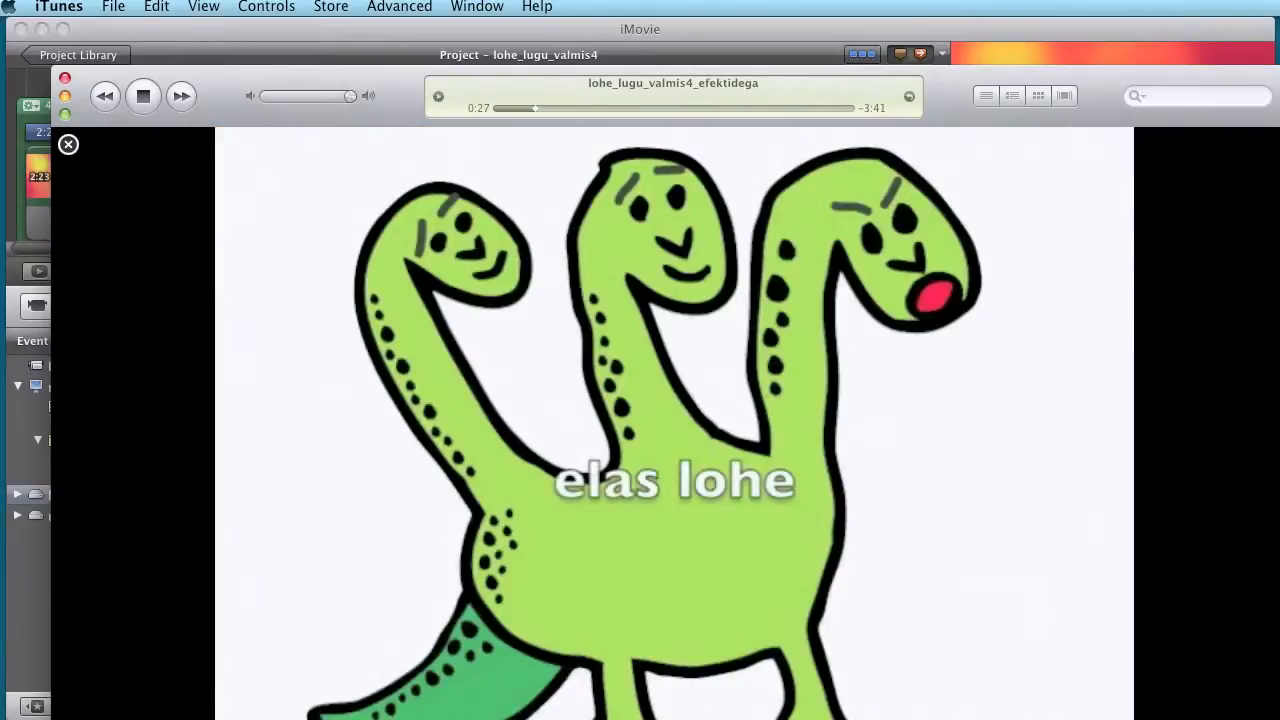
key(space)
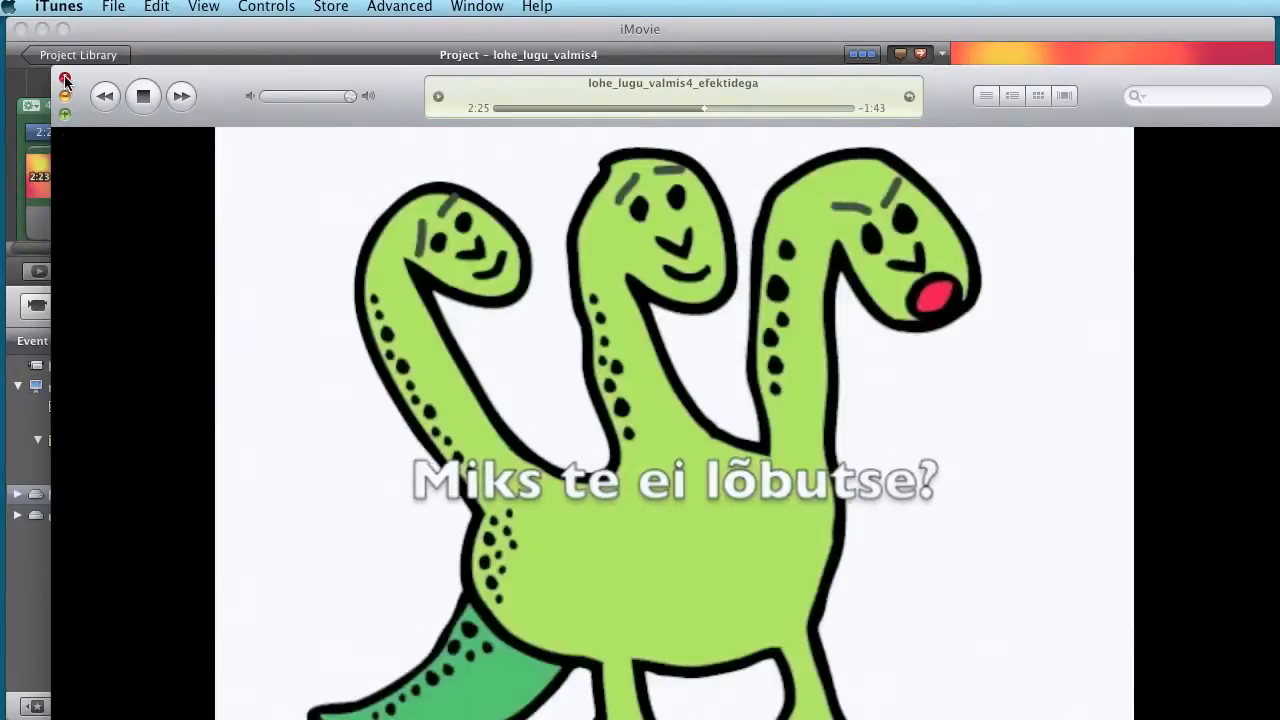
click(64, 78)
click(92, 54)
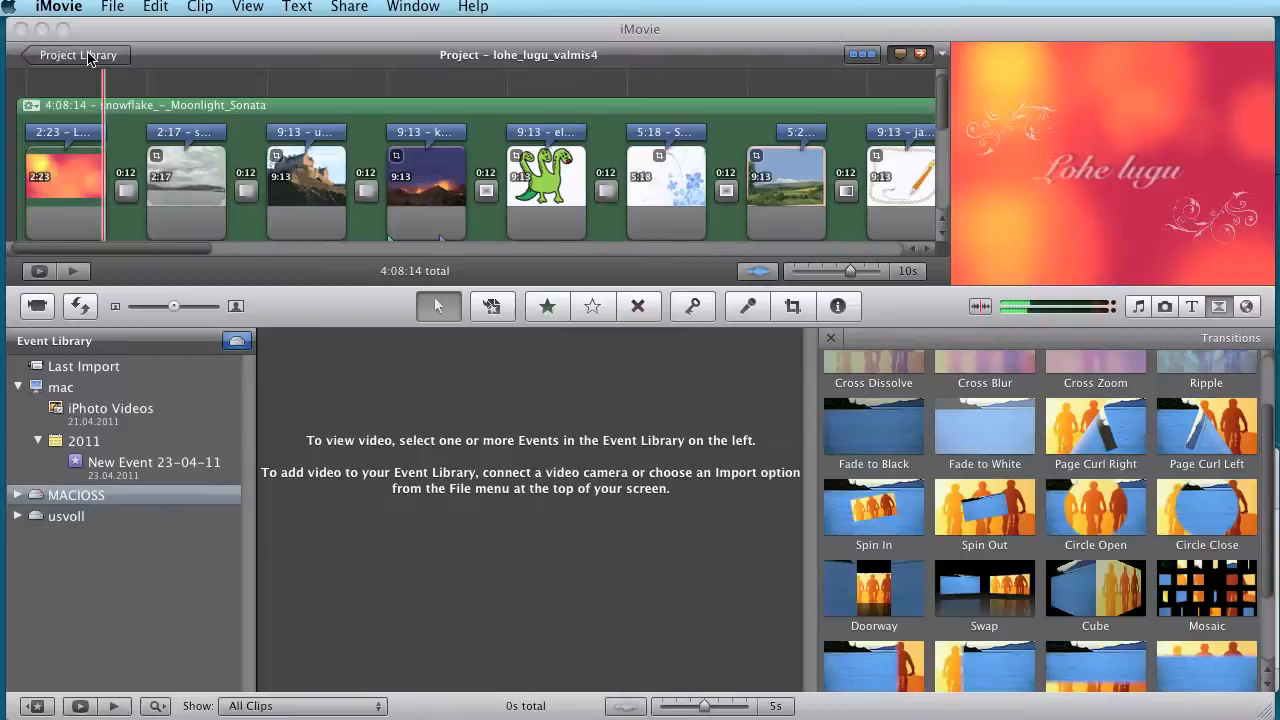